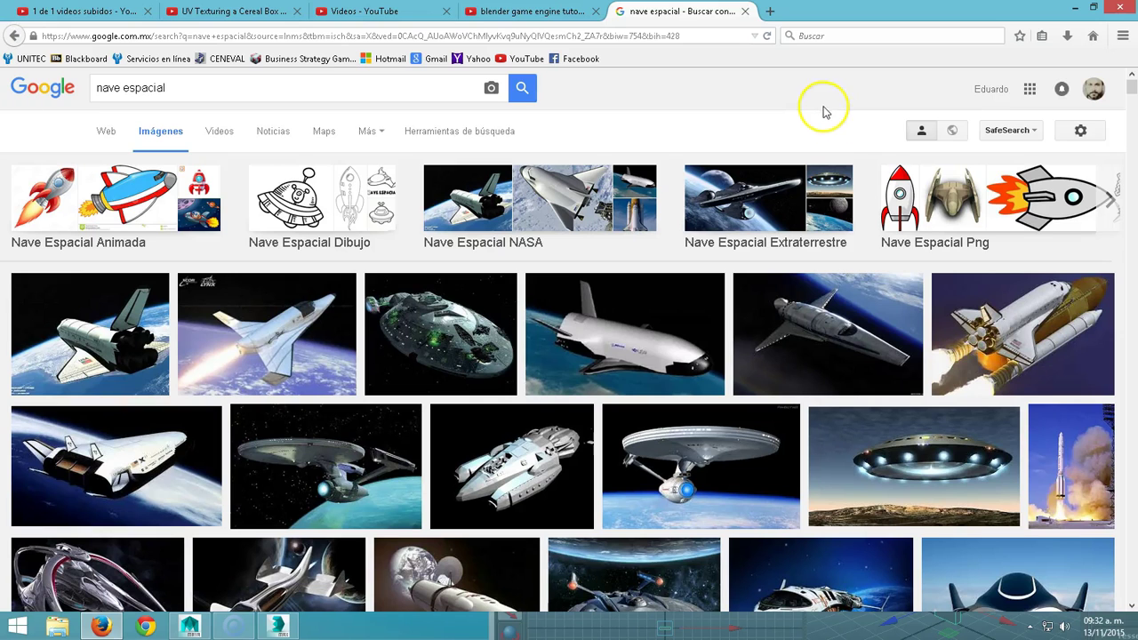
Step: Browse the 'nave espacial' Google Images results for spaceship references, then return to the empty 3ds Max scene
{"action": "scroll", "coordinate": [678, 288], "scroll_direction": "down", "scroll_amount": 3}
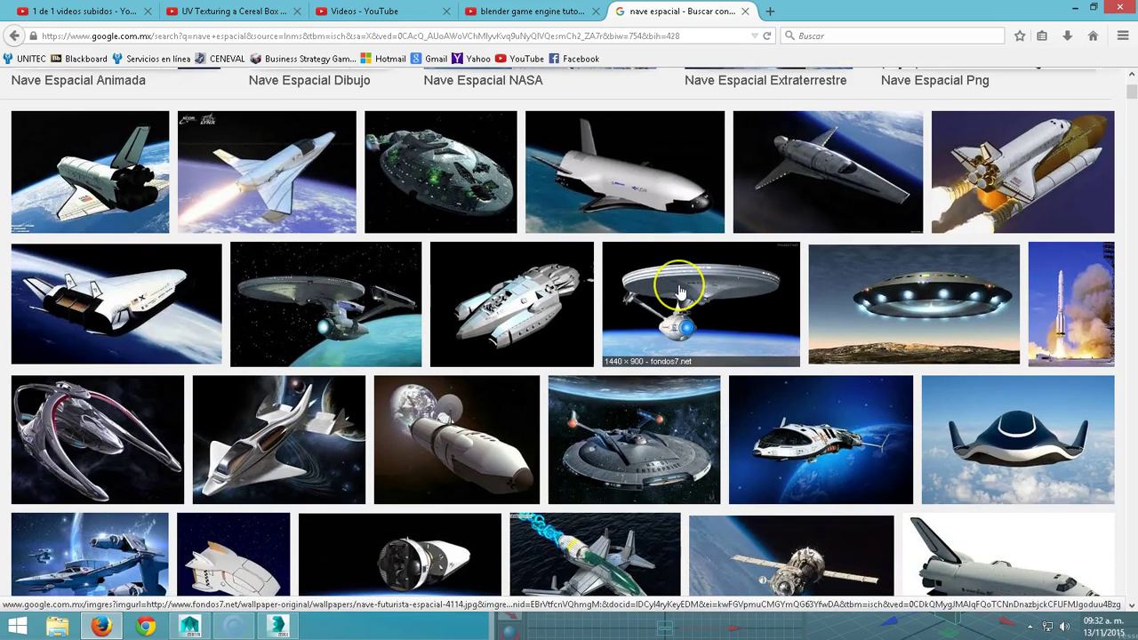
{"action": "scroll", "coordinate": [678, 291], "scroll_direction": "down", "scroll_amount": 5}
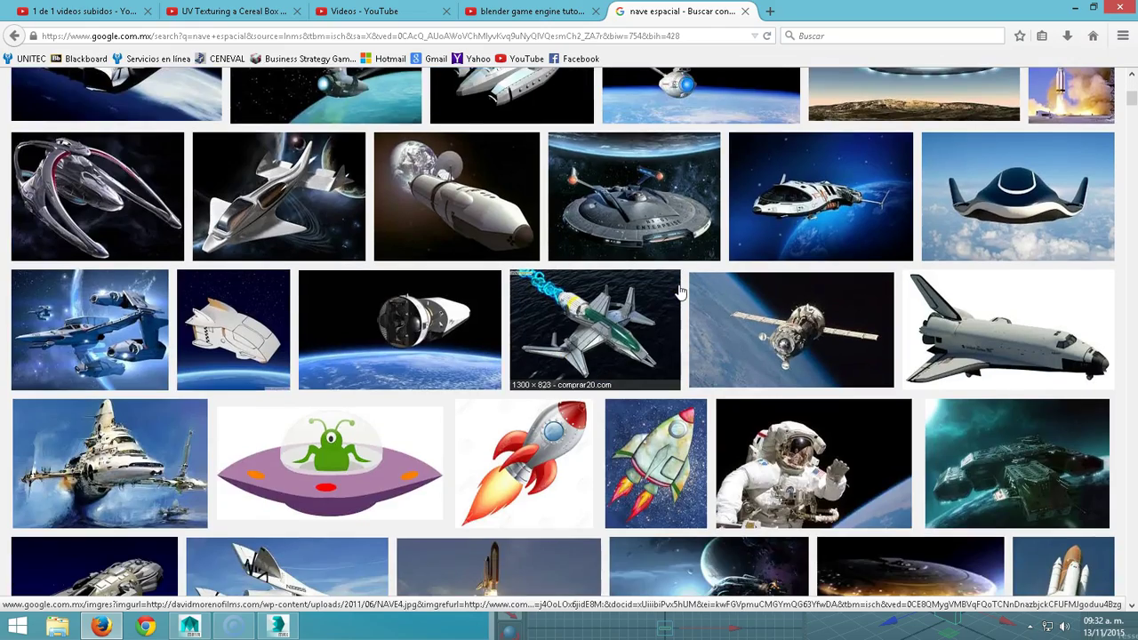
{"action": "scroll", "coordinate": [679, 291], "scroll_direction": "down", "scroll_amount": 5}
{"action": "scroll", "coordinate": [680, 290], "scroll_direction": "down", "scroll_amount": 4}
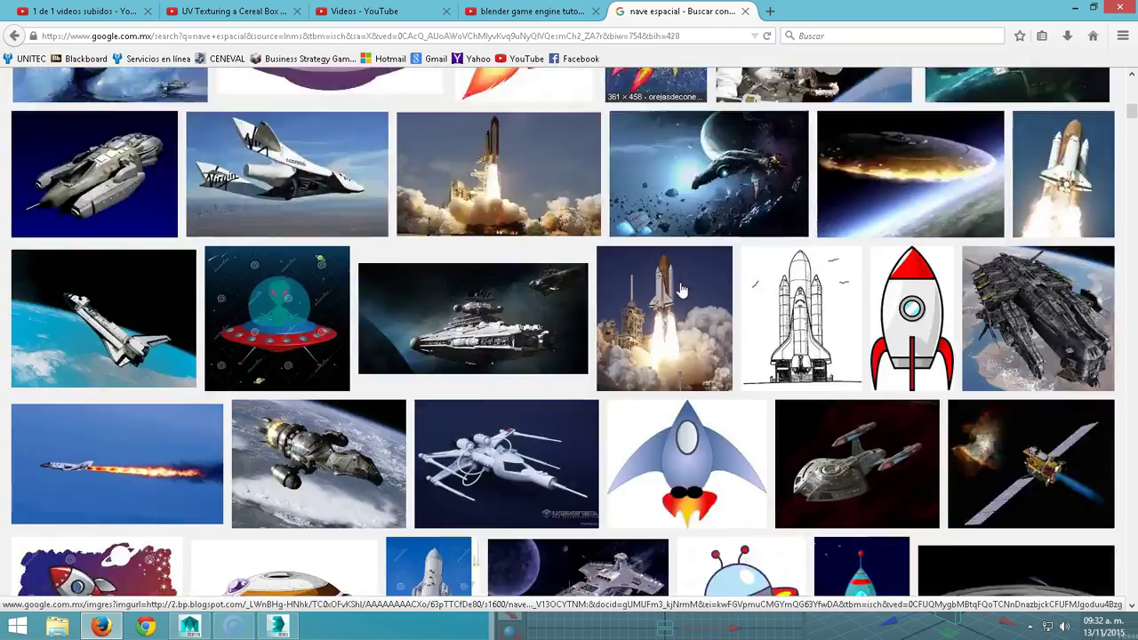
{"action": "scroll", "coordinate": [680, 289], "scroll_direction": "down", "scroll_amount": 5}
{"action": "scroll", "coordinate": [681, 289], "scroll_direction": "down", "scroll_amount": 5}
{"action": "scroll", "coordinate": [682, 288], "scroll_direction": "down", "scroll_amount": 3}
{"action": "scroll", "coordinate": [681, 289], "scroll_direction": "down", "scroll_amount": 3}
{"action": "left_click", "coordinate": [431, 238]}
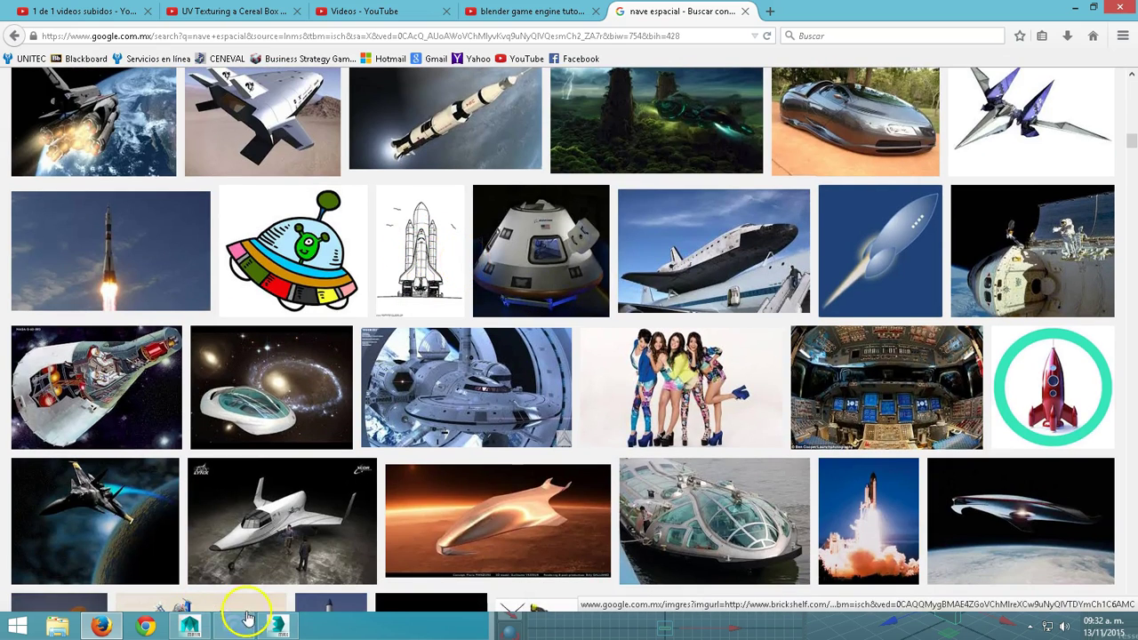
{"action": "left_click", "coordinate": [280, 629]}
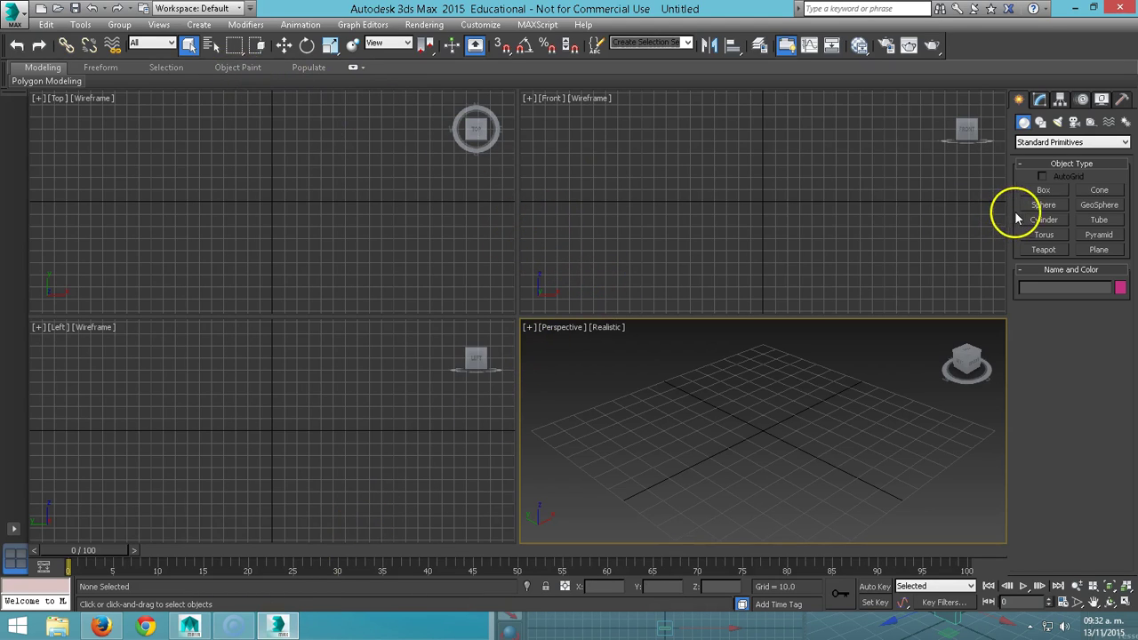
Step: Create a 32.678 × 28.164 × 27.234 box and maximize the Perspective viewport
{"action": "left_click", "coordinate": [1048, 193]}
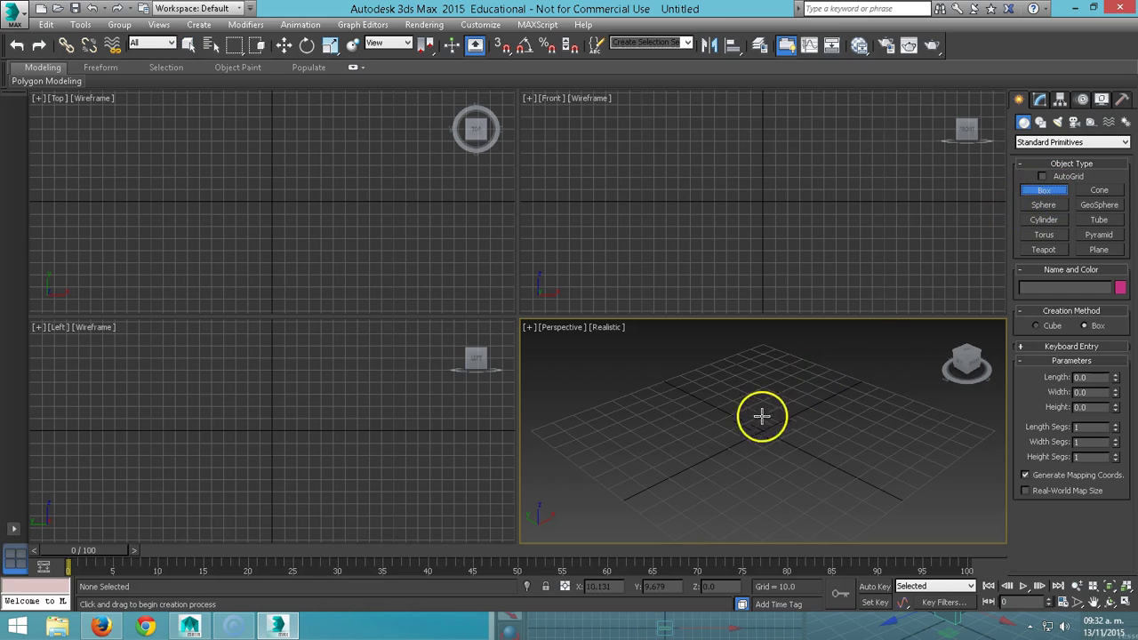
{"action": "mouse_move", "coordinate": [755, 424]}
{"action": "left_mouse_down"}
{"action": "mouse_move", "coordinate": [747, 473]}
{"action": "mouse_move", "coordinate": [741, 456]}
{"action": "left_mouse_up"}
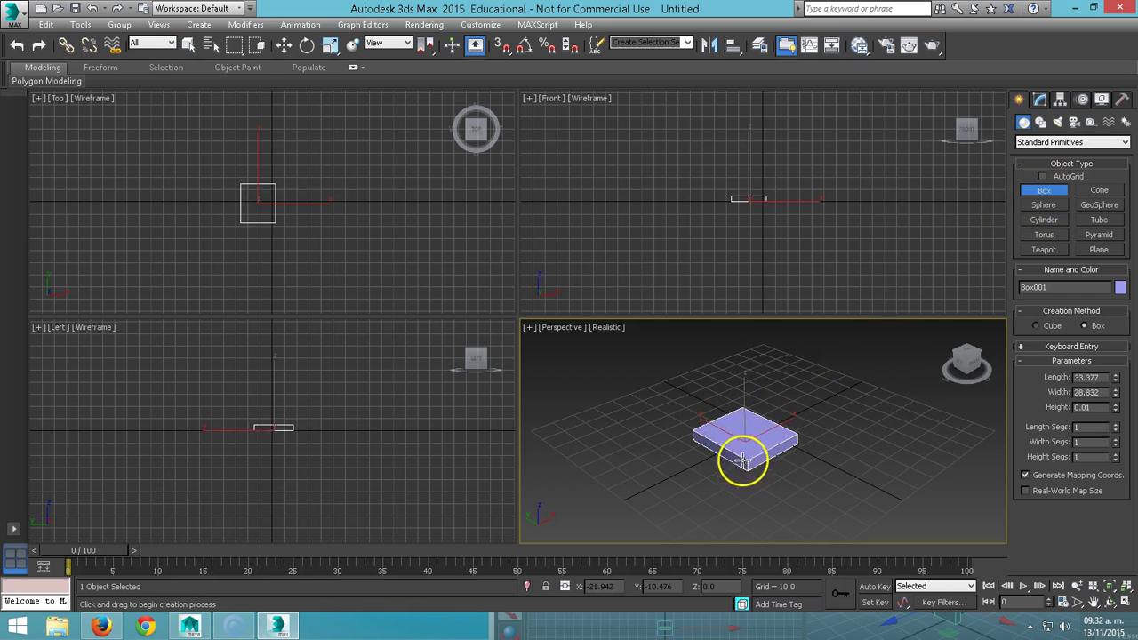
{"action": "left_click", "coordinate": [745, 407]}
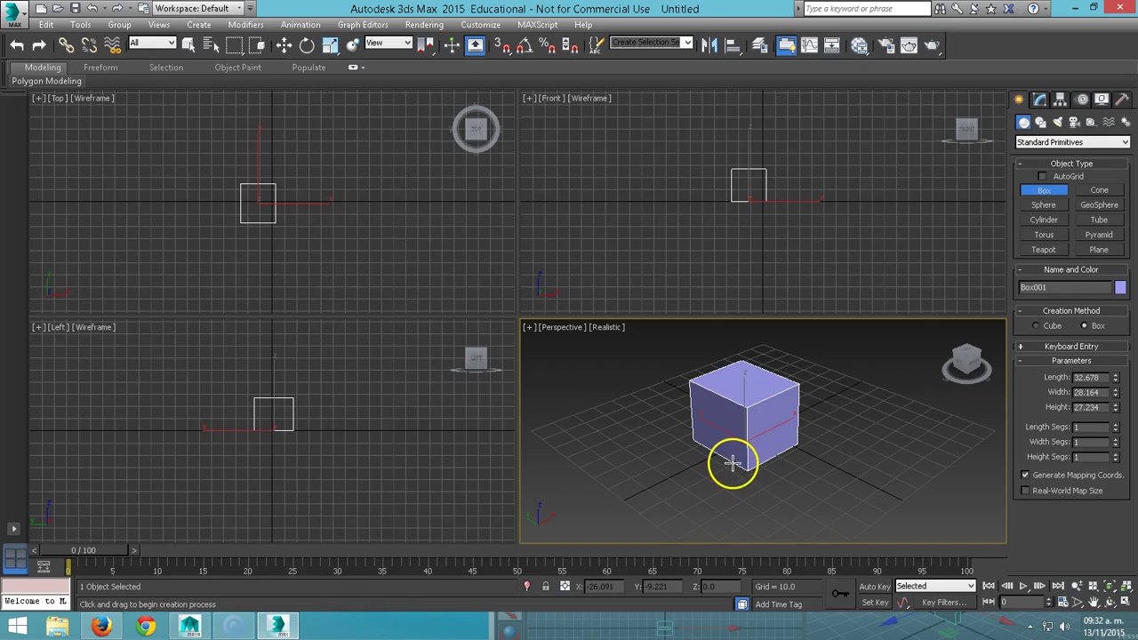
{"action": "key", "text": "alt+w"}
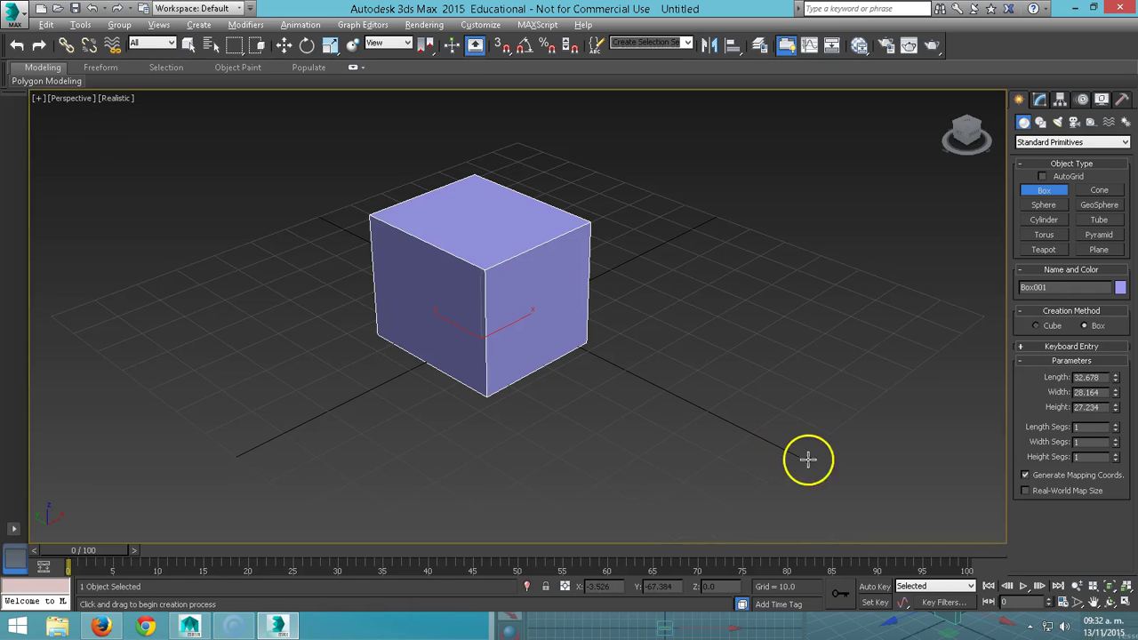
{"action": "left_click", "coordinate": [1124, 604]}
{"action": "left_click", "coordinate": [1125, 604]}
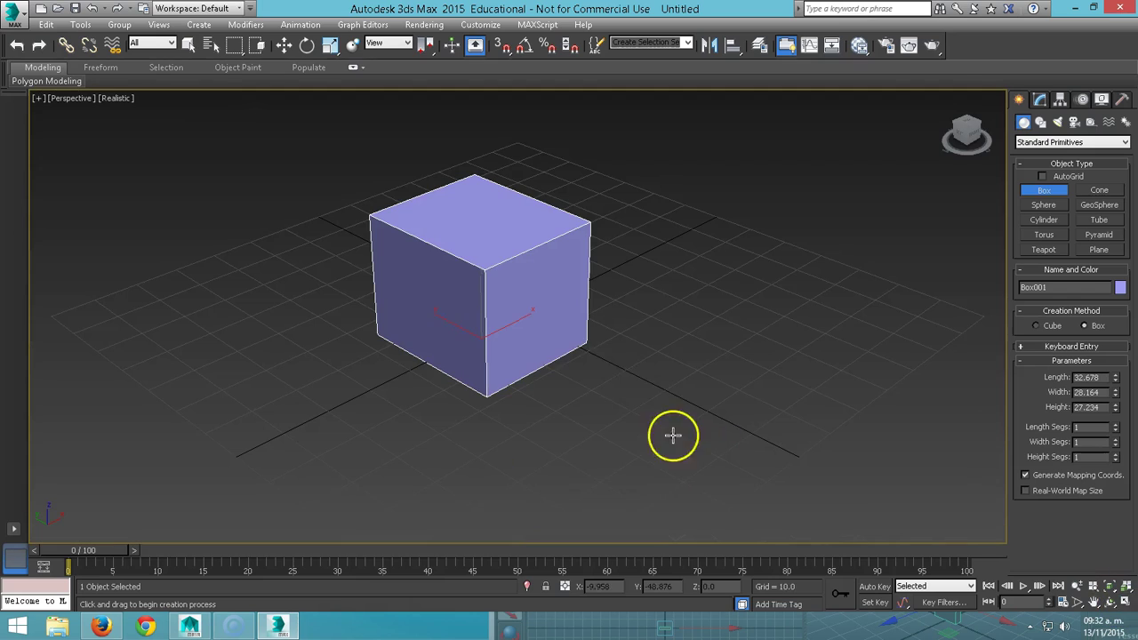
Step: Convert Box001 to an Editable Poly
{"action": "right_click", "coordinate": [509, 271]}
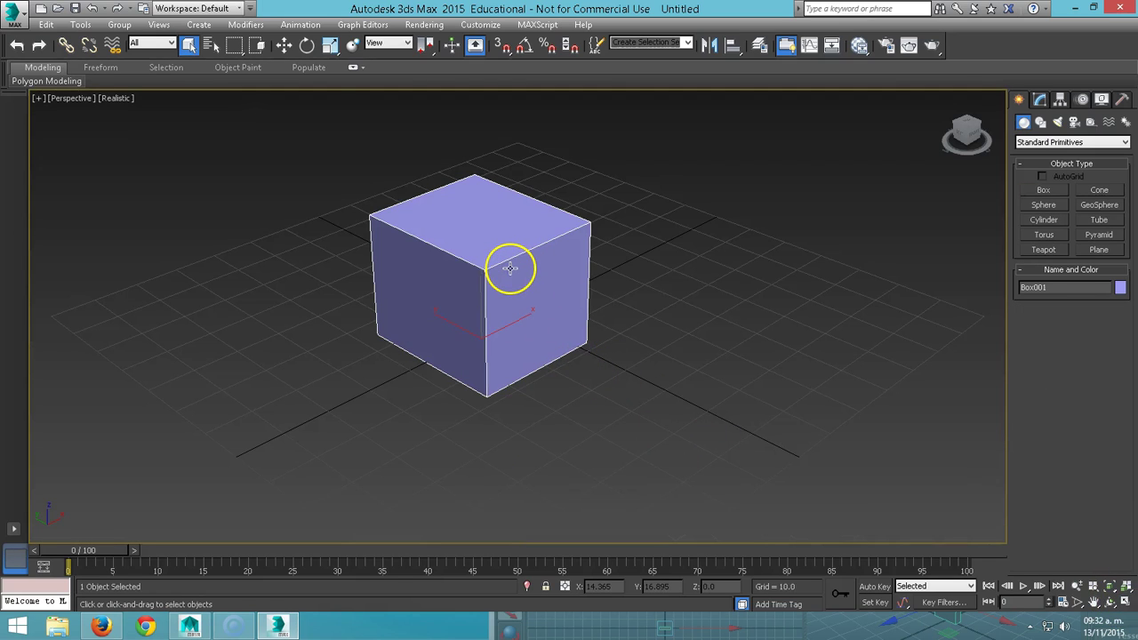
{"action": "right_click", "coordinate": [509, 268]}
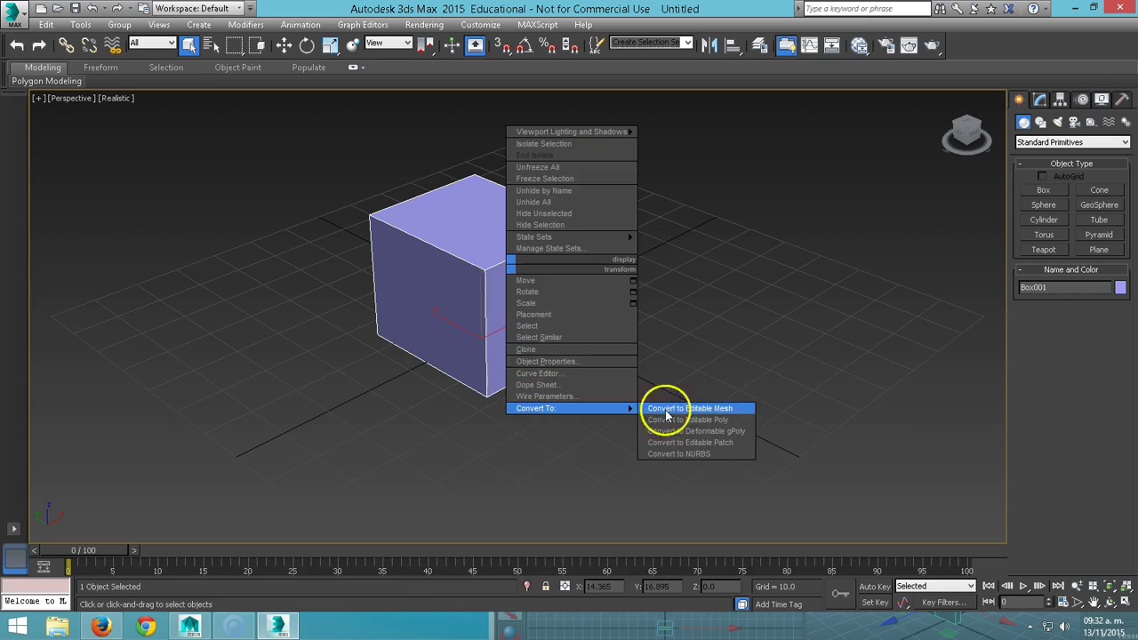
{"action": "left_click", "coordinate": [716, 419]}
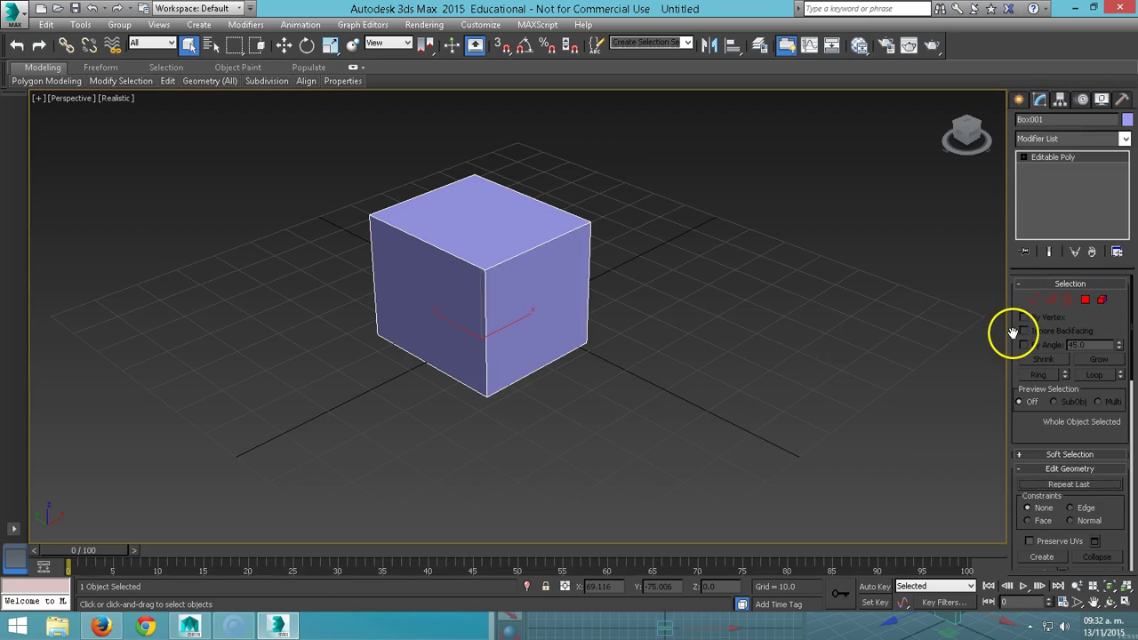
Step: At Polygon level, select the cube's right side face and its opposite face
{"action": "key", "text": "1"}
{"action": "key", "text": "2"}
{"action": "key", "text": "3"}
{"action": "key", "text": "4"}
{"action": "key", "text": "5"}
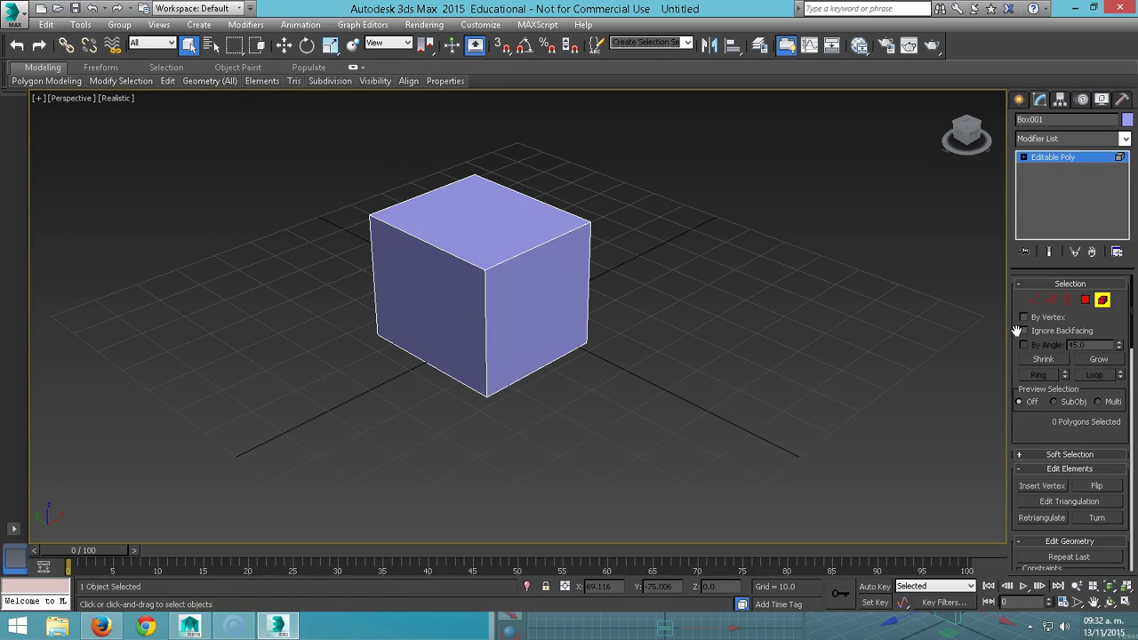
{"action": "key", "text": "4"}
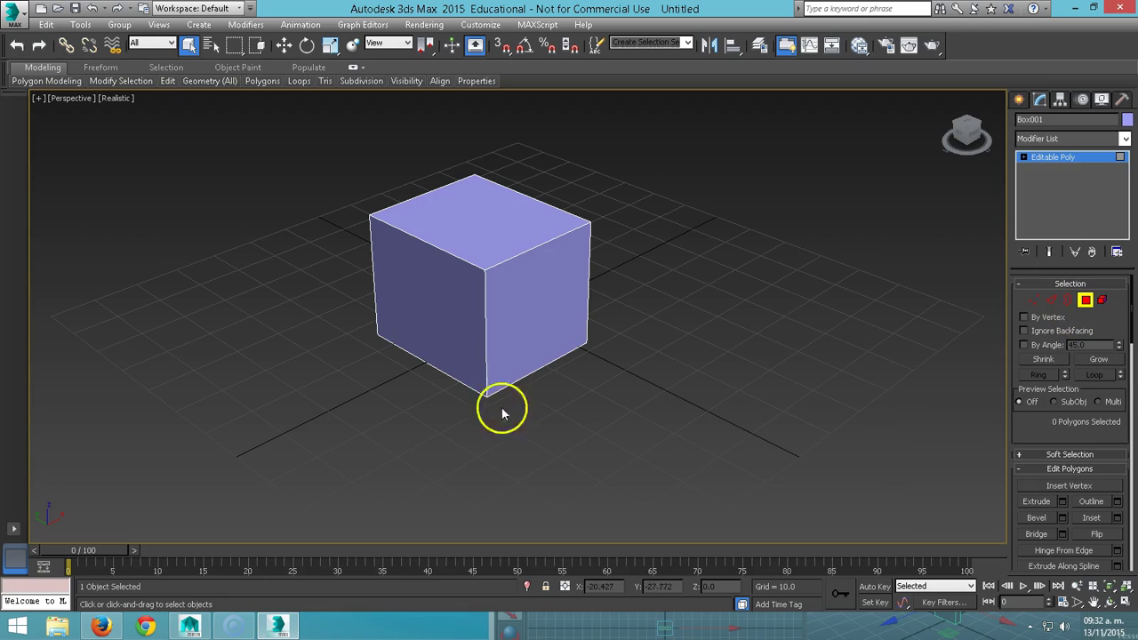
{"action": "left_click", "coordinate": [536, 302]}
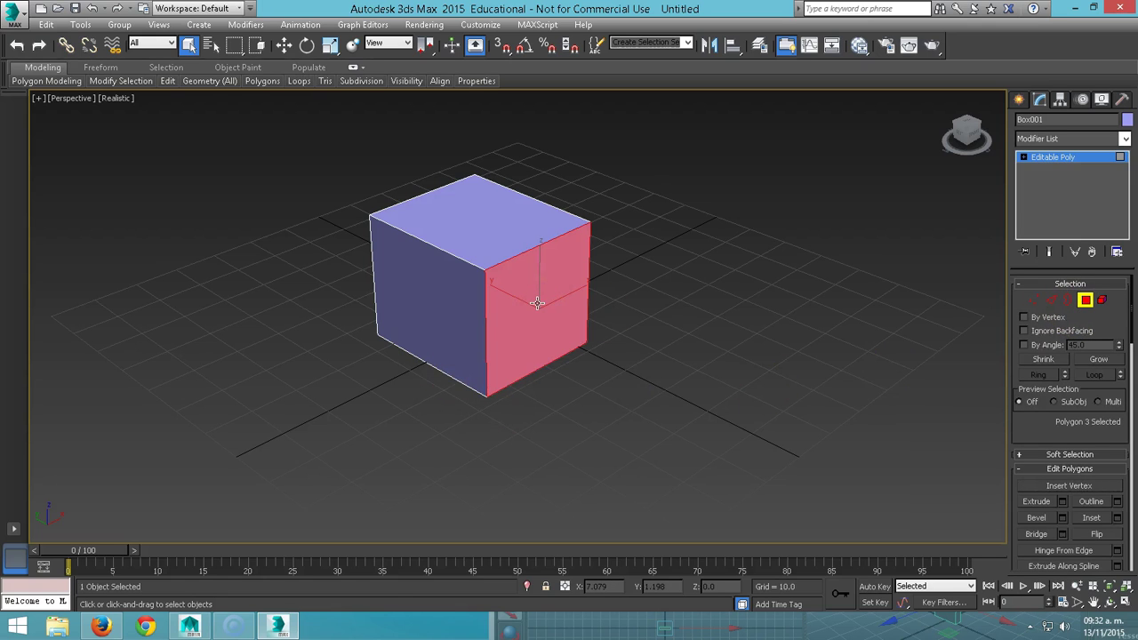
{"action": "middle_click_drag", "start_coordinate": [459, 320], "coordinate": [600, 316], "text": "alt"}
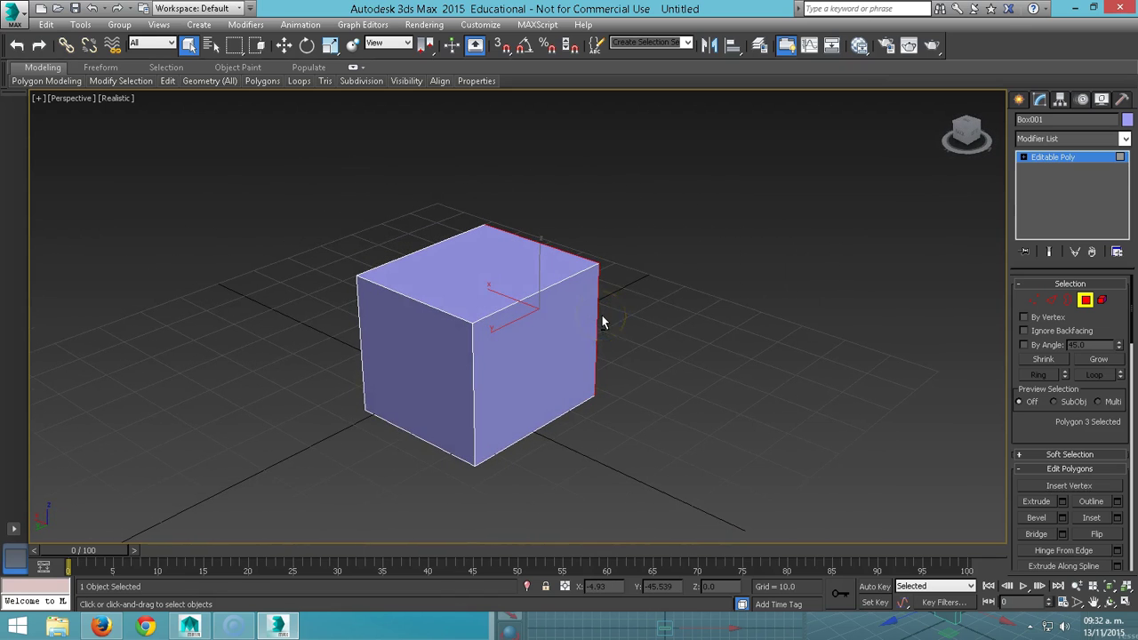
{"action": "left_click", "coordinate": [455, 350], "text": "ctrl"}
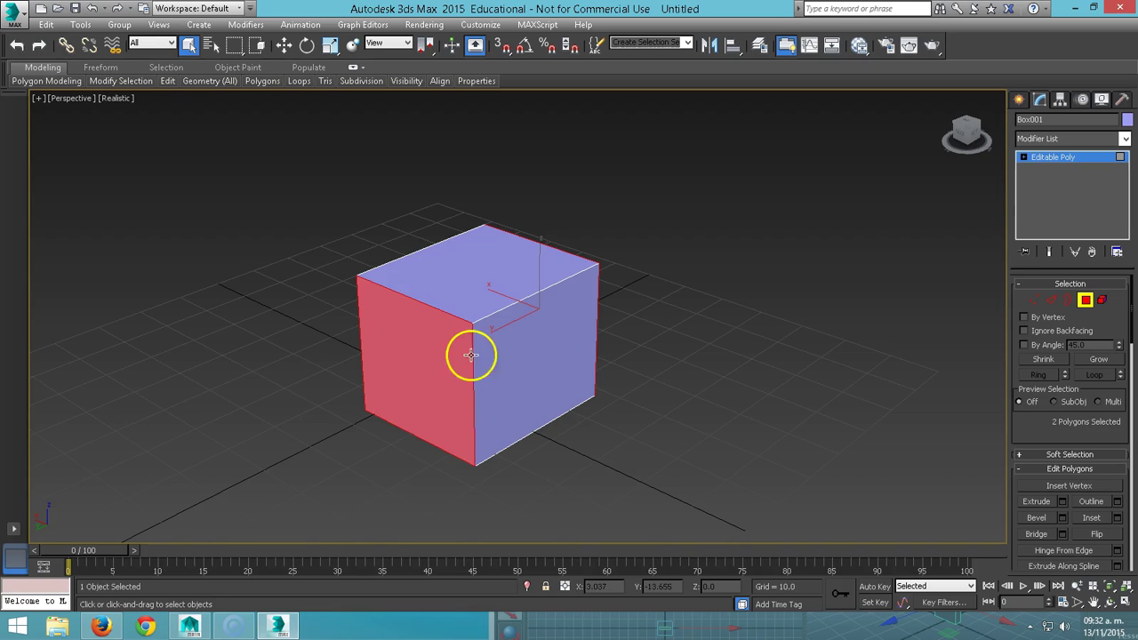
{"action": "mouse_move", "coordinate": [503, 355]}
{"action": "middle_mouse_down", "text": "alt"}
{"action": "mouse_move", "coordinate": [368, 355]}
{"action": "mouse_move", "coordinate": [383, 347]}
{"action": "middle_mouse_up", "text": "alt"}
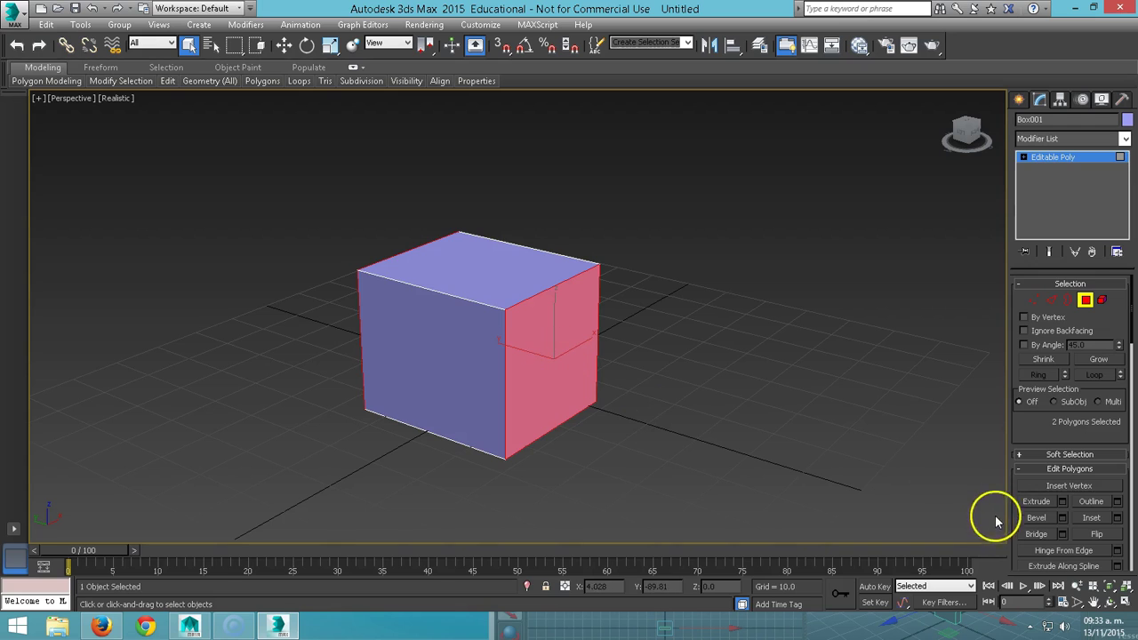
Step: Try an inward extrusion of the two side faces, then undo it
{"action": "right_click", "coordinate": [548, 330]}
{"action": "left_click", "coordinate": [520, 368]}
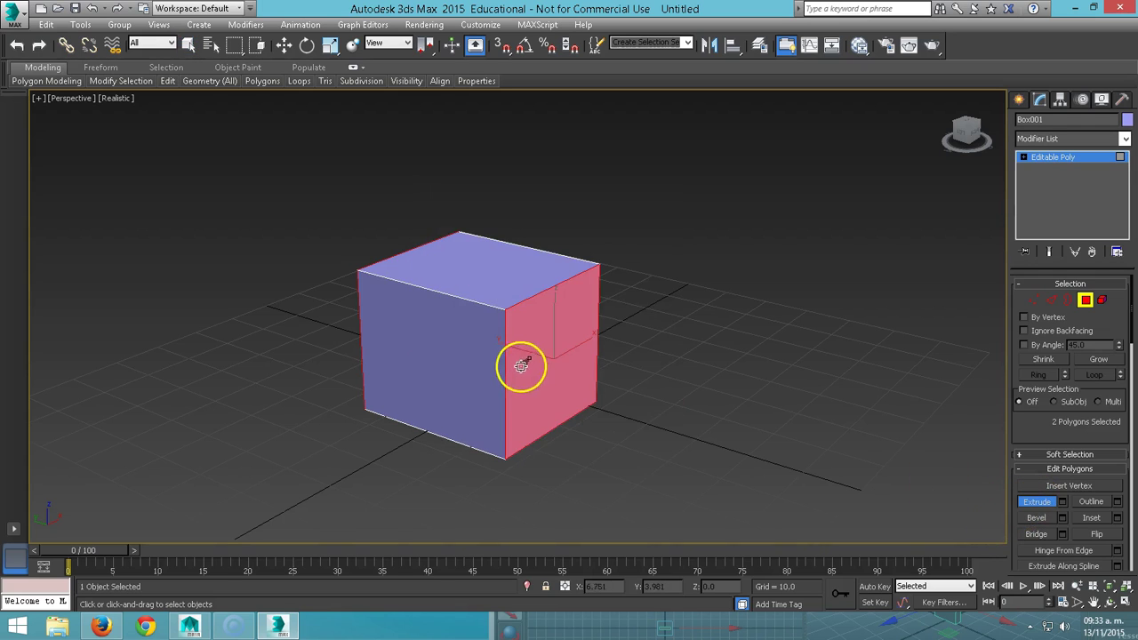
{"action": "left_click_drag", "start_coordinate": [543, 328], "coordinate": [548, 351]}
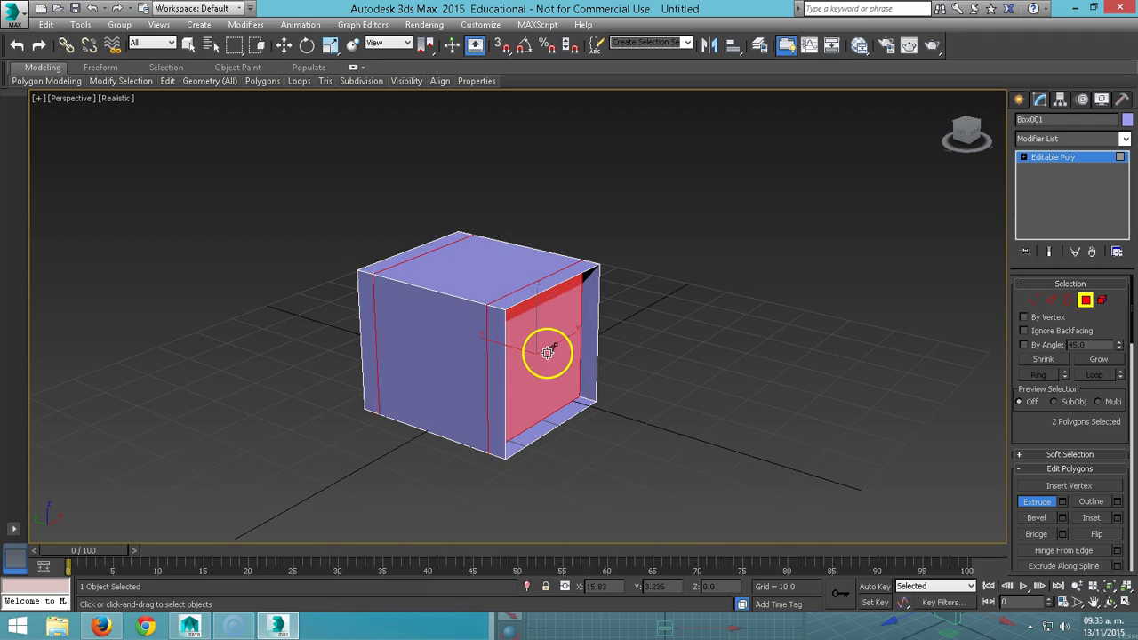
{"action": "key", "text": "ctrl+z"}
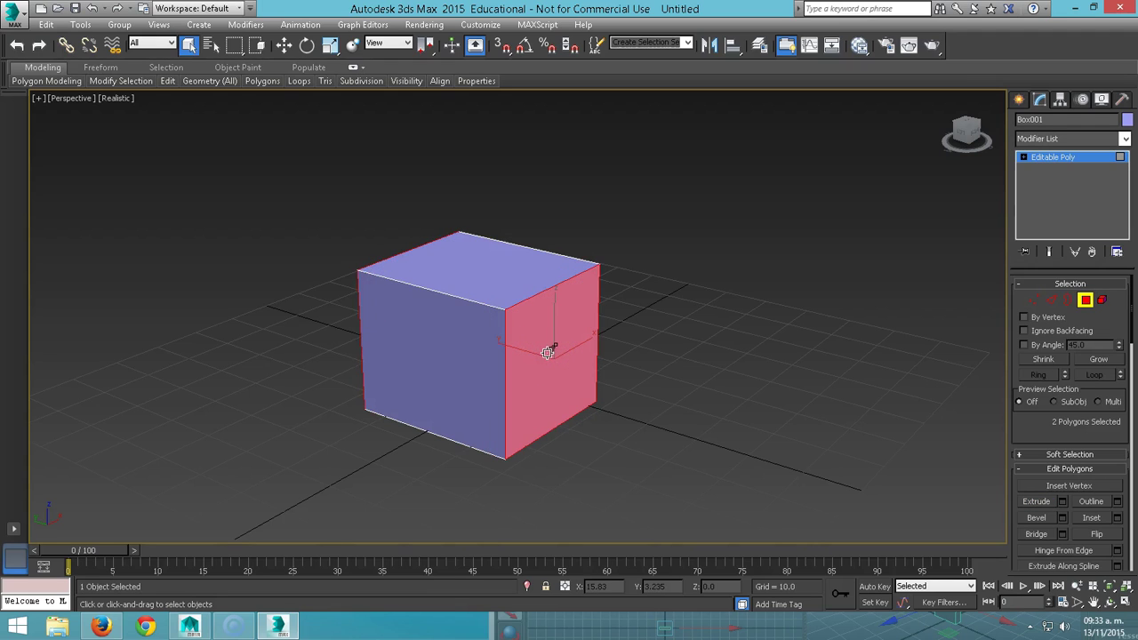
Step: Inset both side faces and scale them flat into thin horizontal strips, undoing a trial outward extrusion
{"action": "right_click", "coordinate": [543, 350]}
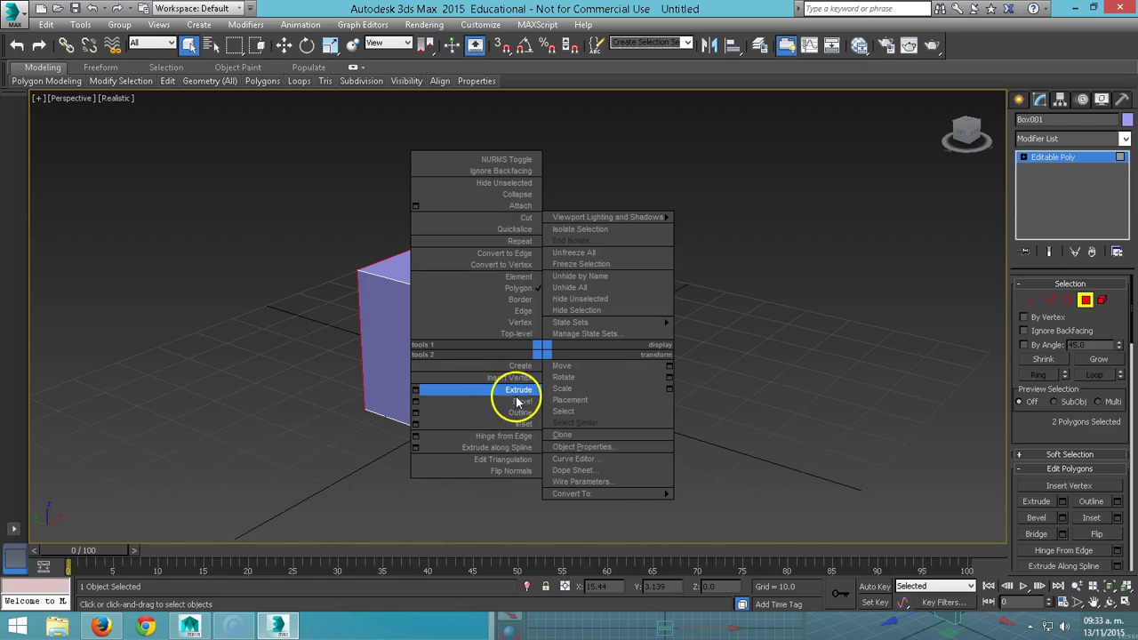
{"action": "left_click", "coordinate": [522, 426]}
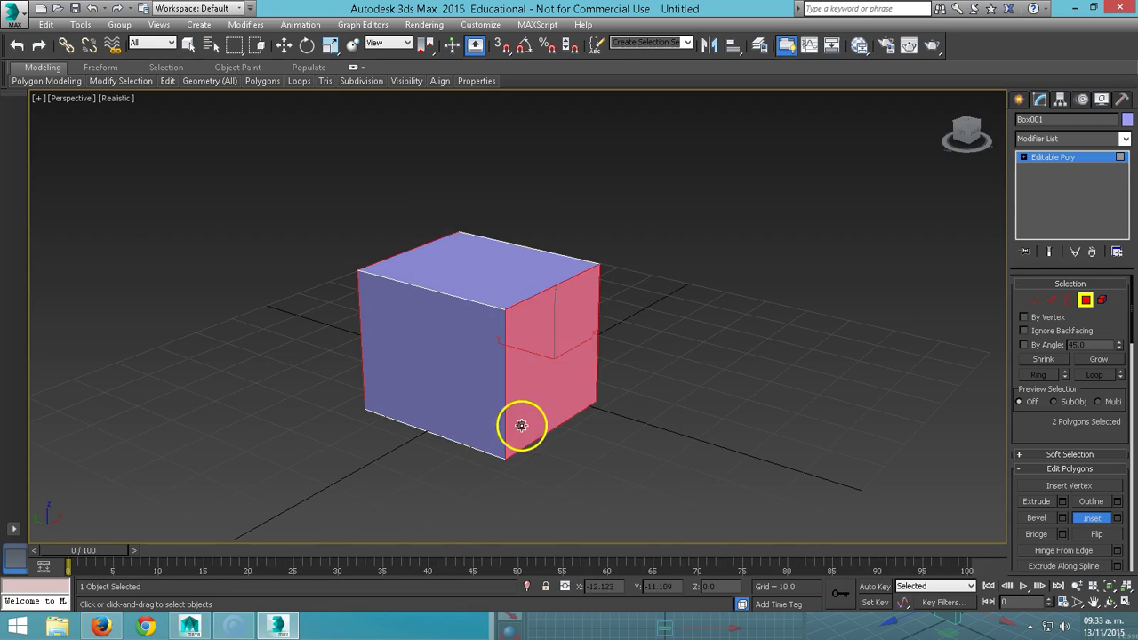
{"action": "left_click_drag", "start_coordinate": [554, 338], "coordinate": [560, 381]}
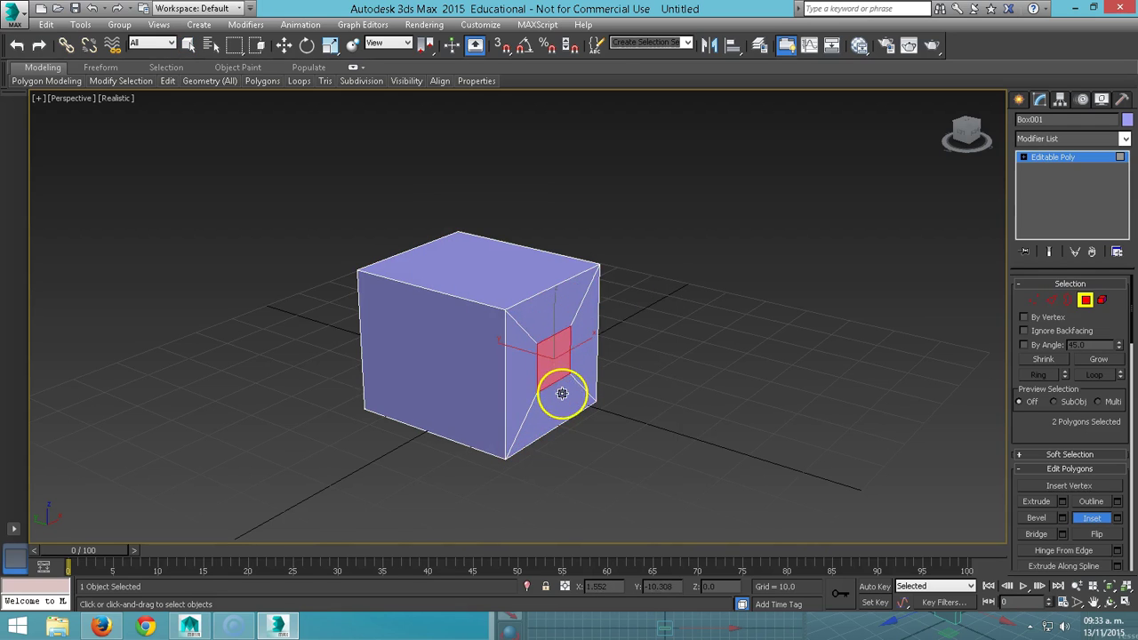
{"action": "right_click", "coordinate": [560, 379]}
{"action": "mouse_move", "coordinate": [553, 299]}
{"action": "left_mouse_down"}
{"action": "mouse_move", "coordinate": [557, 420]}
{"action": "mouse_move", "coordinate": [515, 376]}
{"action": "mouse_move", "coordinate": [490, 457]}
{"action": "mouse_move", "coordinate": [506, 382]}
{"action": "left_mouse_up"}
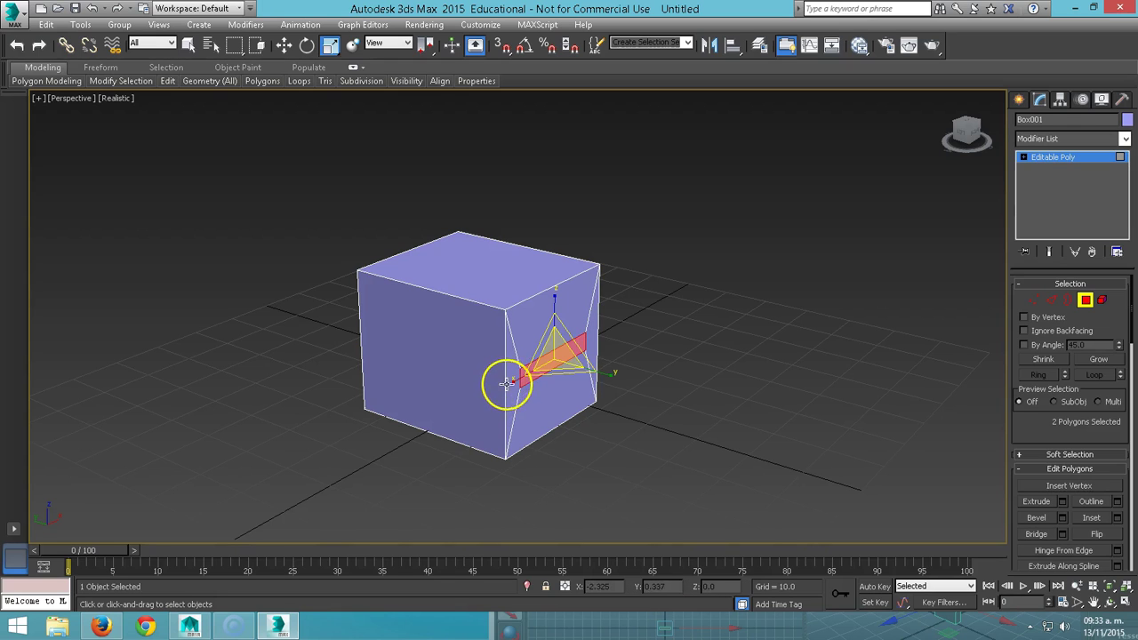
{"action": "left_click", "coordinate": [1037, 501]}
{"action": "left_click_drag", "start_coordinate": [552, 355], "coordinate": [472, 165]}
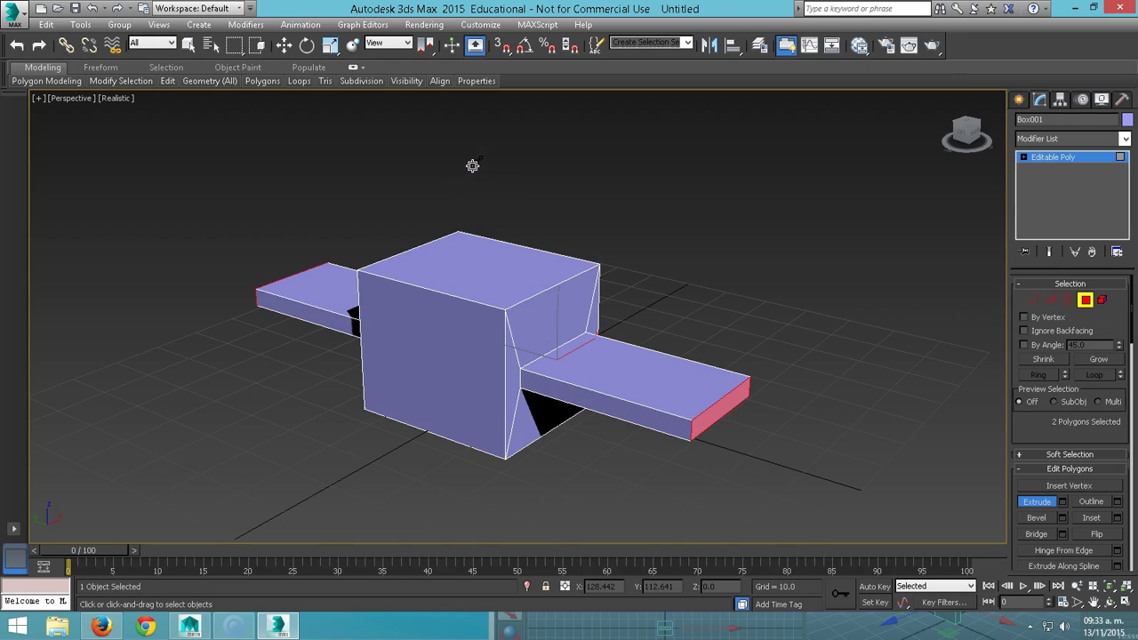
{"action": "key", "text": "ctrl+z"}
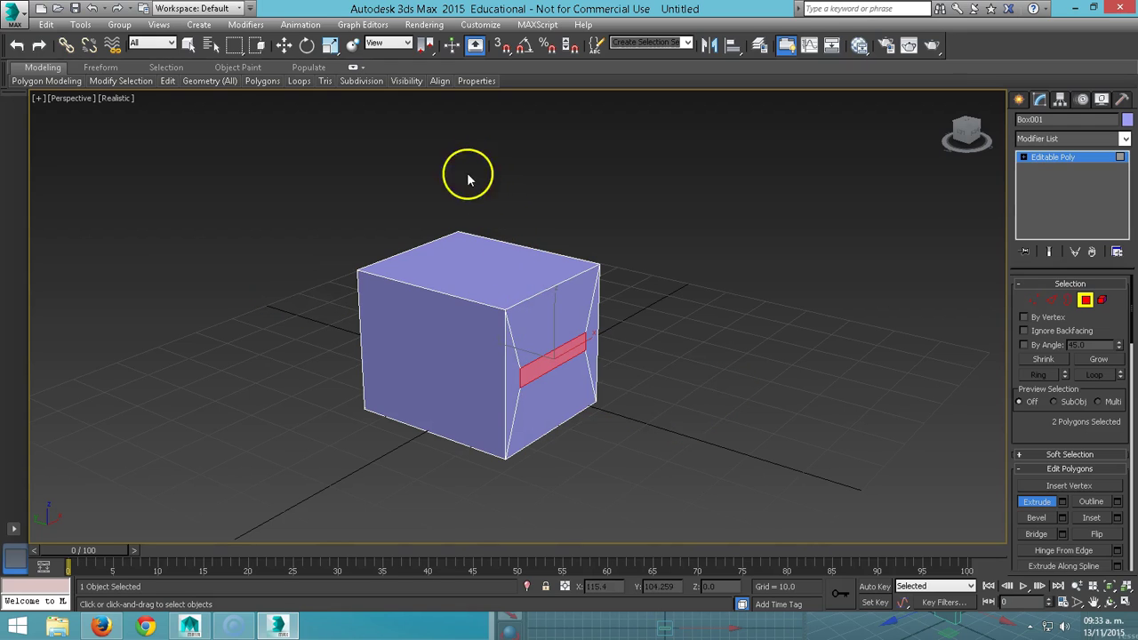
Step: Slide the strip faces along the cube's right side, then select two side faces
{"action": "right_click", "coordinate": [552, 347]}
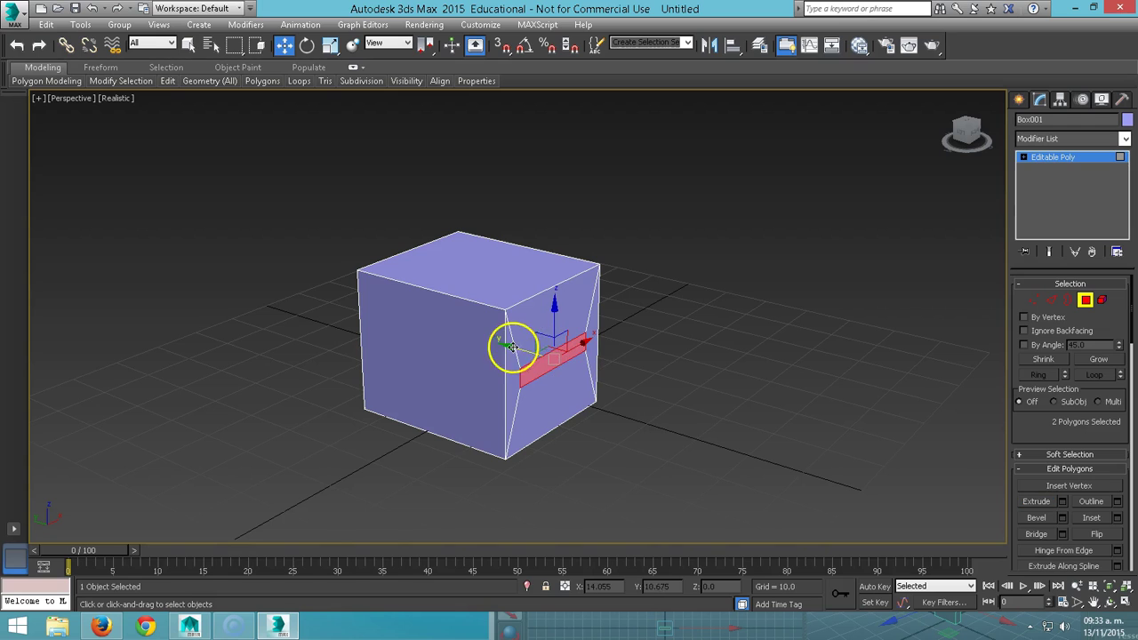
{"action": "mouse_move", "coordinate": [524, 349]}
{"action": "left_mouse_down"}
{"action": "mouse_move", "coordinate": [538, 354]}
{"action": "mouse_move", "coordinate": [491, 367]}
{"action": "left_mouse_up"}
{"action": "left_click", "coordinate": [576, 360]}
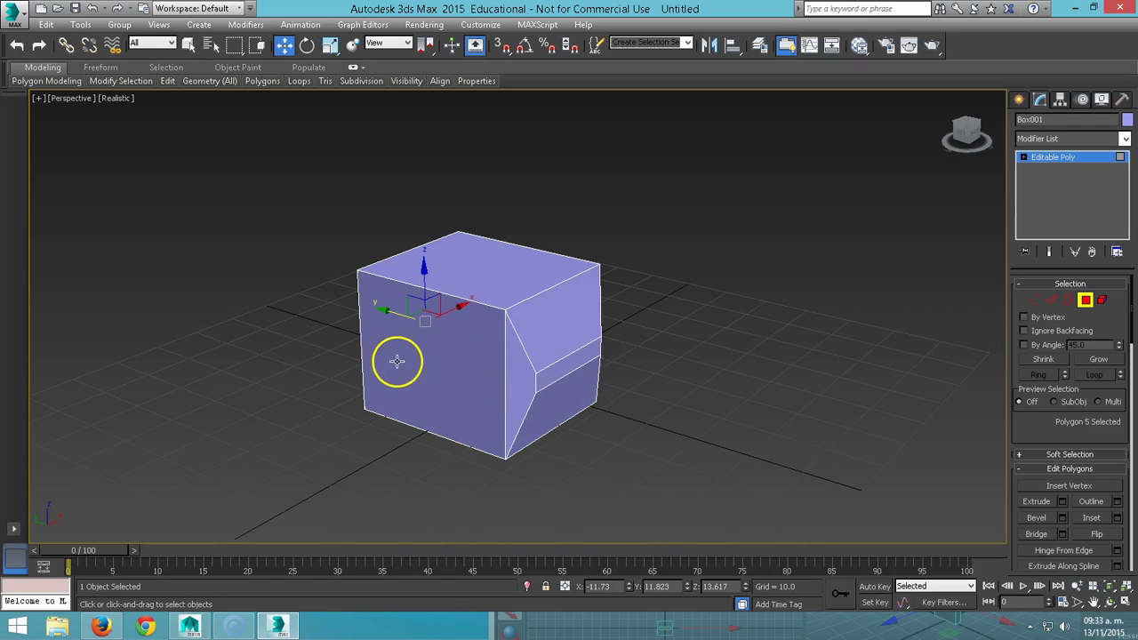
{"action": "middle_click_drag", "start_coordinate": [393, 358], "coordinate": [503, 341], "text": "alt"}
{"action": "left_click", "coordinate": [504, 339], "text": "ctrl"}
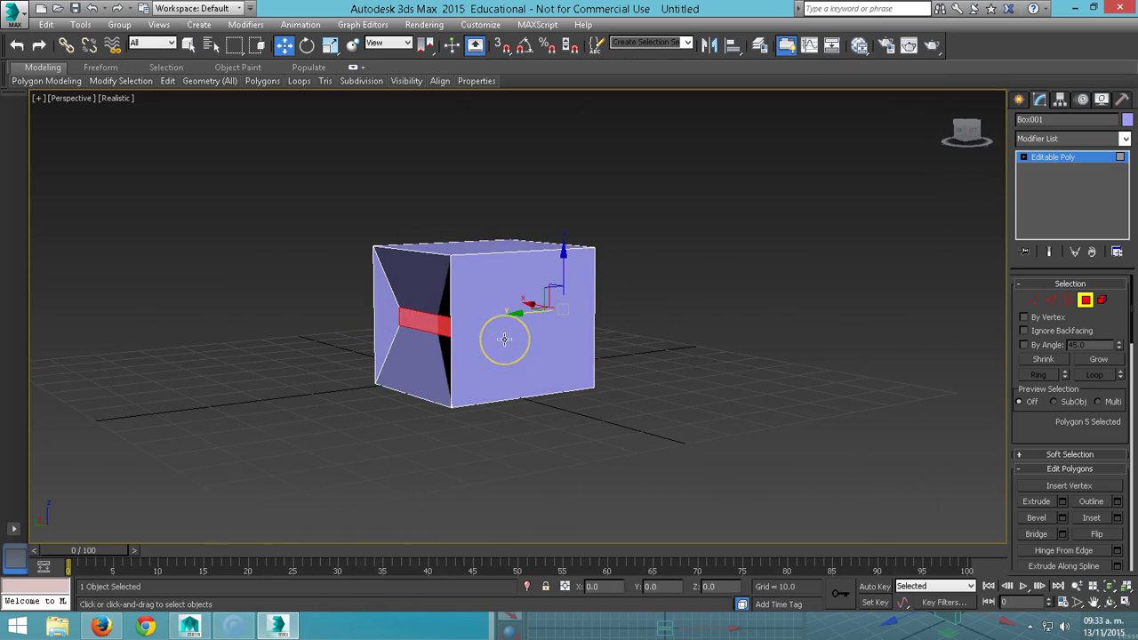
Step: Switch to Scale and inspect the selected red side faces from several angles before extruding
{"action": "mouse_move", "coordinate": [516, 353]}
{"action": "middle_mouse_down", "text": "alt"}
{"action": "mouse_move", "coordinate": [426, 386]}
{"action": "mouse_move", "coordinate": [439, 374]}
{"action": "middle_mouse_up", "text": "alt"}
{"action": "key", "text": "r"}
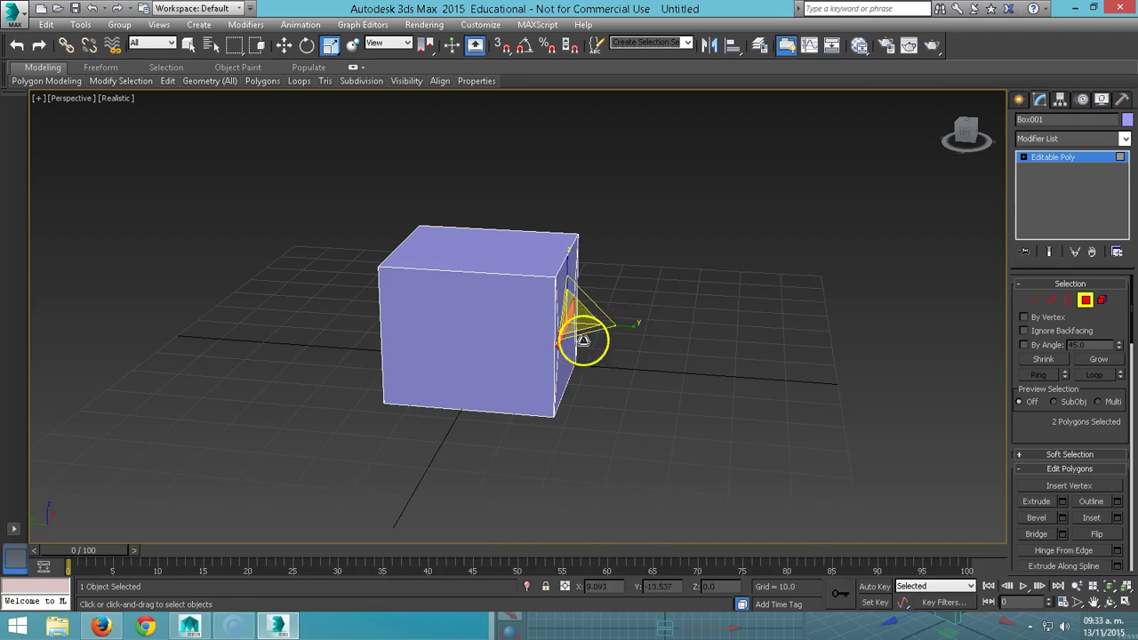
{"action": "mouse_move", "coordinate": [546, 367]}
{"action": "middle_mouse_down"}
{"action": "mouse_move", "coordinate": [432, 388]}
{"action": "mouse_move", "coordinate": [599, 348]}
{"action": "mouse_move", "coordinate": [587, 360]}
{"action": "middle_mouse_up"}
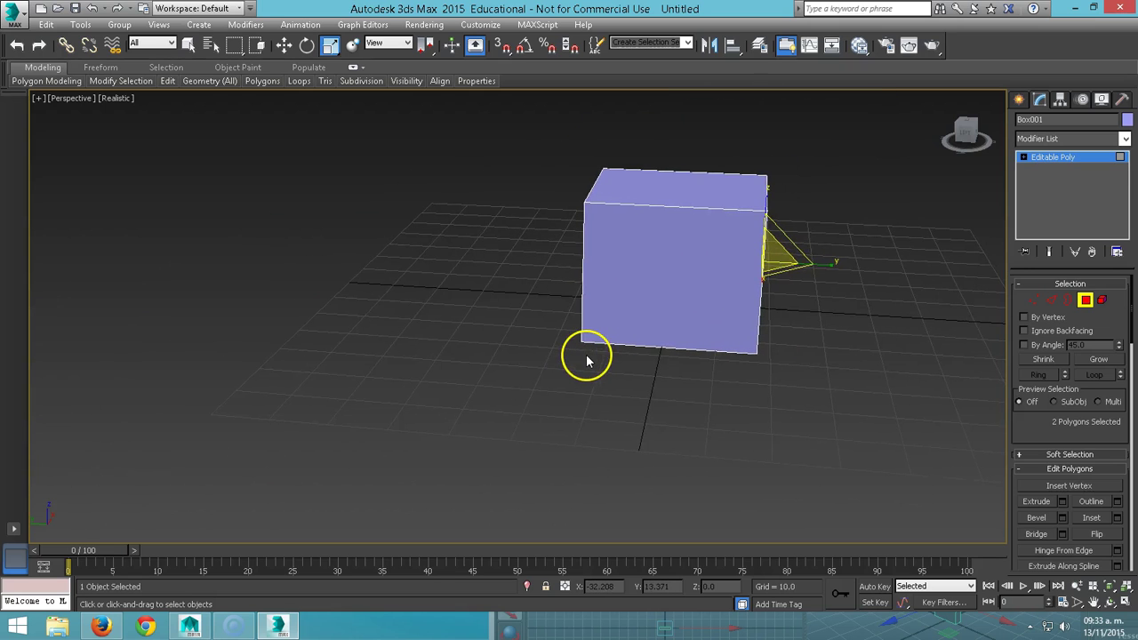
{"action": "scroll", "coordinate": [586, 360], "scroll_direction": "up", "scroll_amount": 4}
{"action": "scroll", "coordinate": [576, 363], "scroll_direction": "down", "scroll_amount": 2}
{"action": "scroll", "coordinate": [575, 361], "scroll_direction": "down", "scroll_amount": 3}
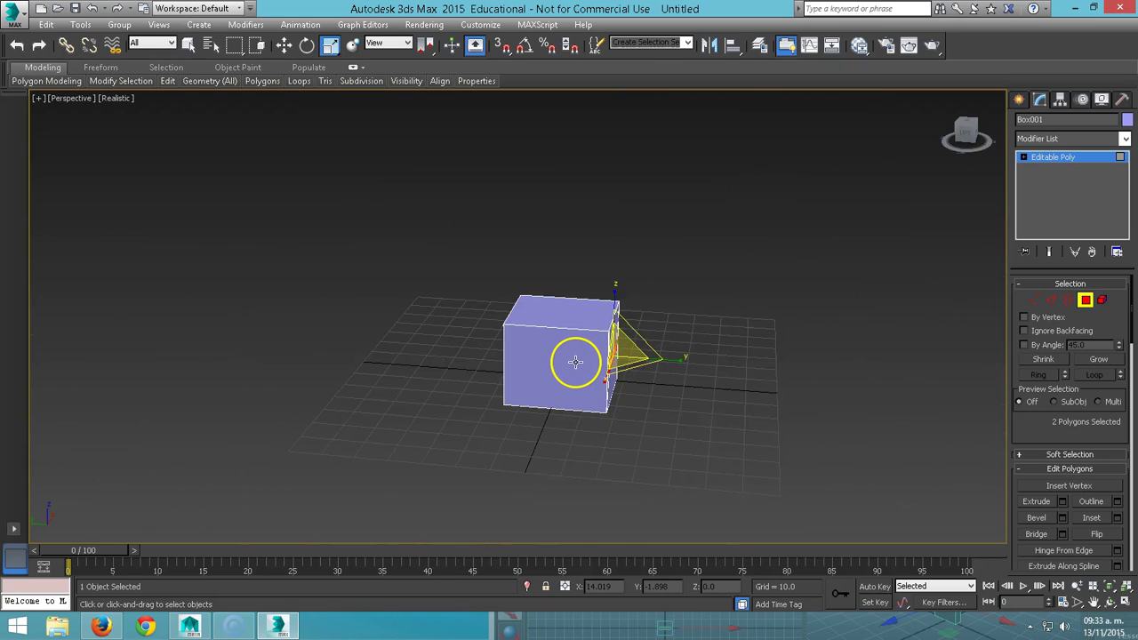
{"action": "scroll", "coordinate": [575, 362], "scroll_direction": "up", "scroll_amount": 2}
{"action": "mouse_move", "coordinate": [577, 358]}
{"action": "middle_mouse_down", "text": "alt"}
{"action": "mouse_move", "coordinate": [541, 364]}
{"action": "mouse_move", "coordinate": [454, 340]}
{"action": "middle_mouse_up", "text": "alt"}
{"action": "scroll", "coordinate": [540, 333], "scroll_direction": "up", "scroll_amount": 2}
{"action": "mouse_move", "coordinate": [540, 332]}
{"action": "middle_mouse_down", "text": "alt"}
{"action": "mouse_move", "coordinate": [497, 343]}
{"action": "mouse_move", "coordinate": [554, 363]}
{"action": "mouse_move", "coordinate": [543, 363]}
{"action": "middle_mouse_up", "text": "alt"}
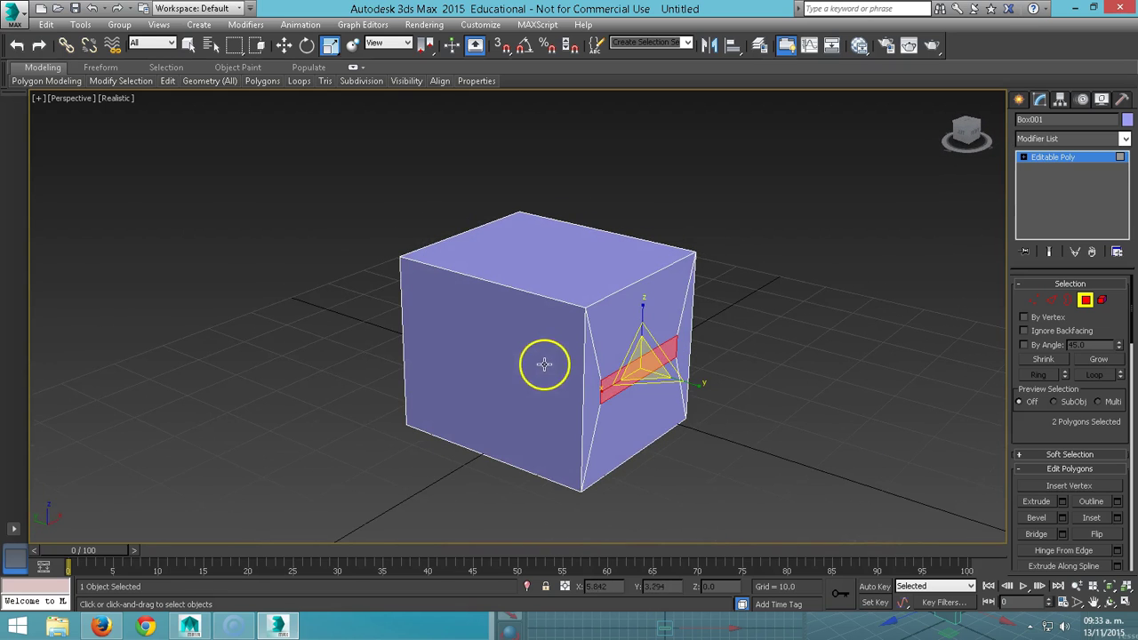
{"action": "left_click", "coordinate": [1039, 503]}
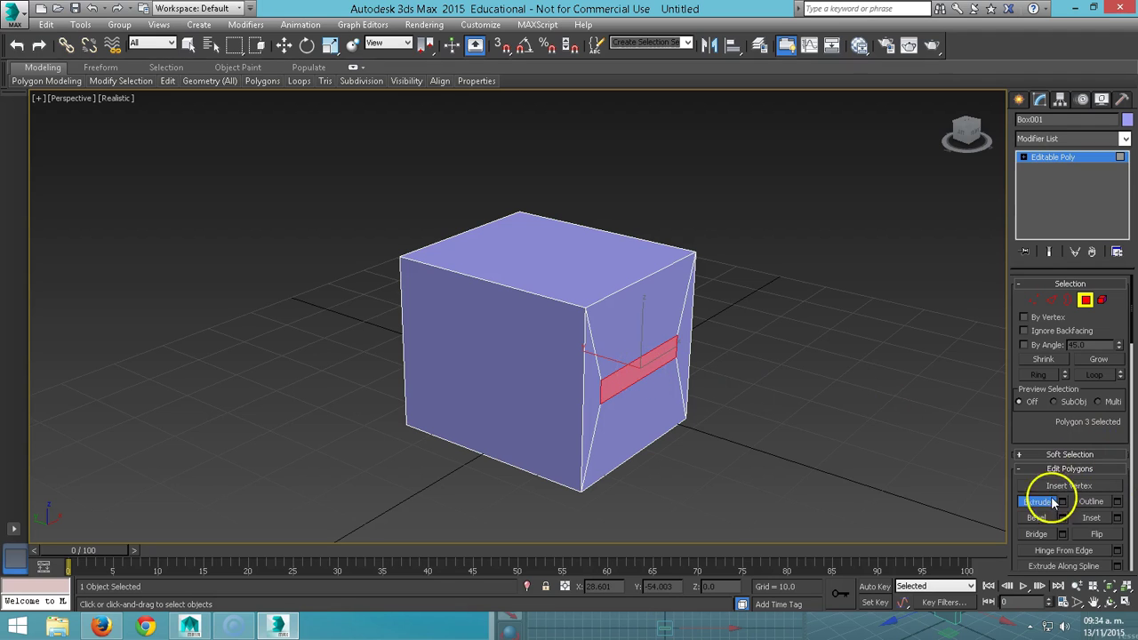
Step: At Vertex level, select the eight middle strip vertices on both sides of the box
{"action": "left_click", "coordinate": [1033, 300]}
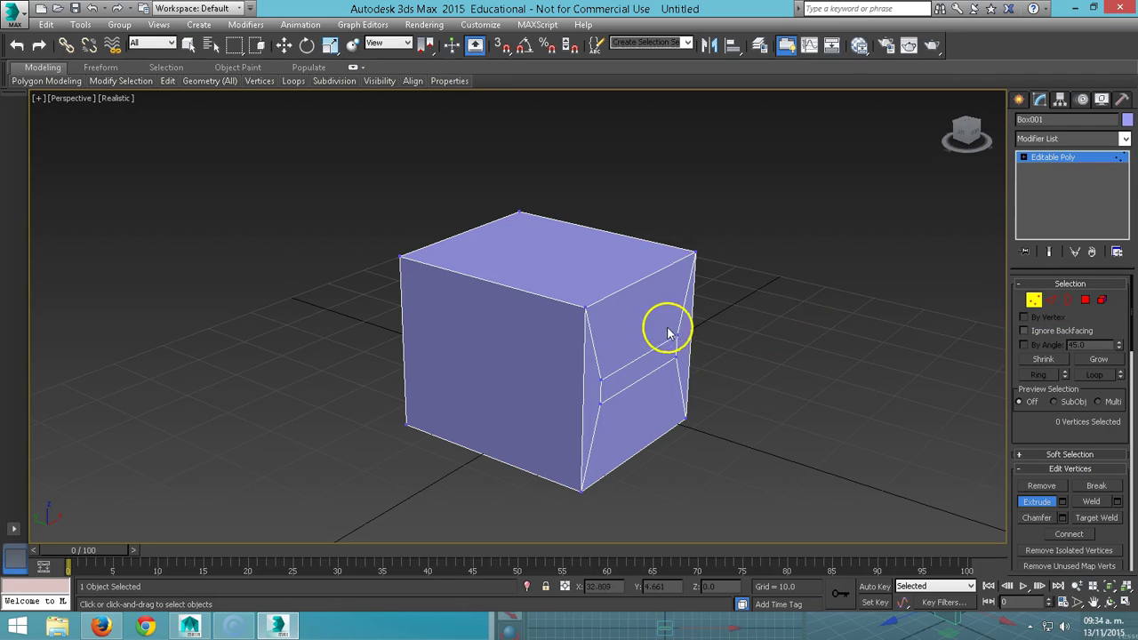
{"action": "left_click_drag", "start_coordinate": [682, 372], "coordinate": [683, 373]}
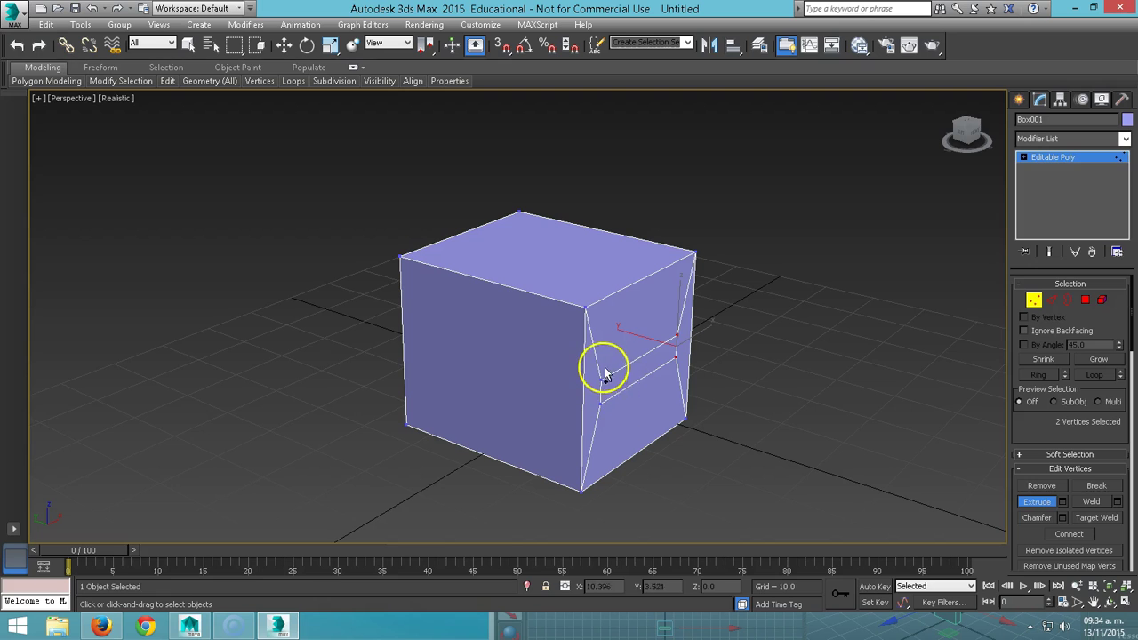
{"action": "left_click_drag", "start_coordinate": [592, 370], "coordinate": [612, 434], "text": "ctrl"}
{"action": "middle_click_drag", "start_coordinate": [542, 451], "coordinate": [650, 437], "text": "alt"}
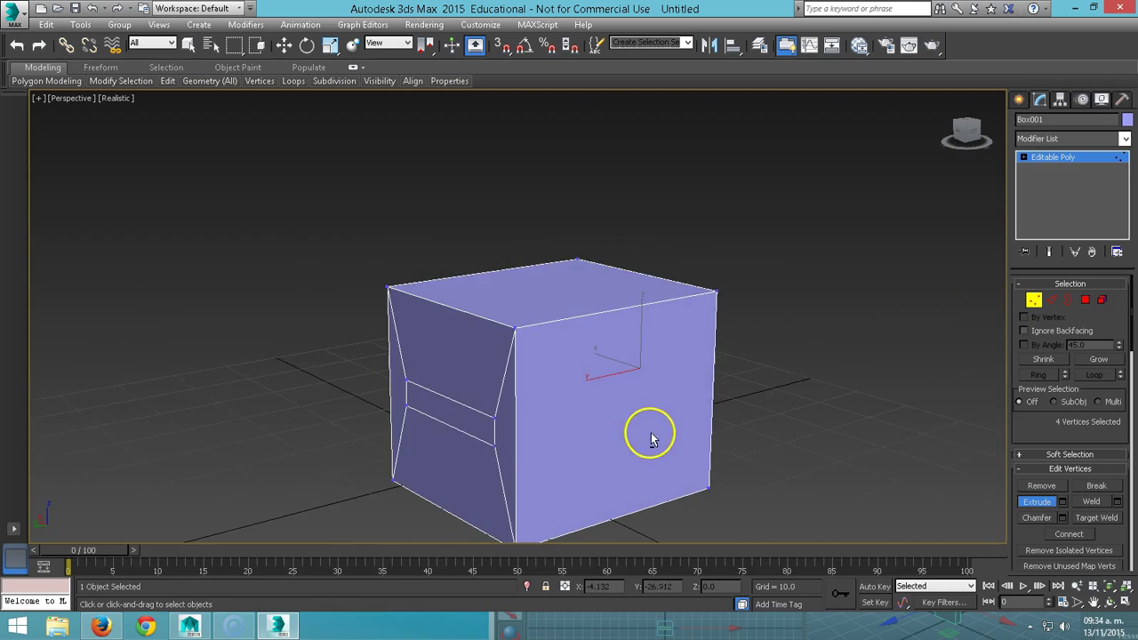
{"action": "left_click_drag", "start_coordinate": [399, 368], "coordinate": [424, 419], "text": "ctrl"}
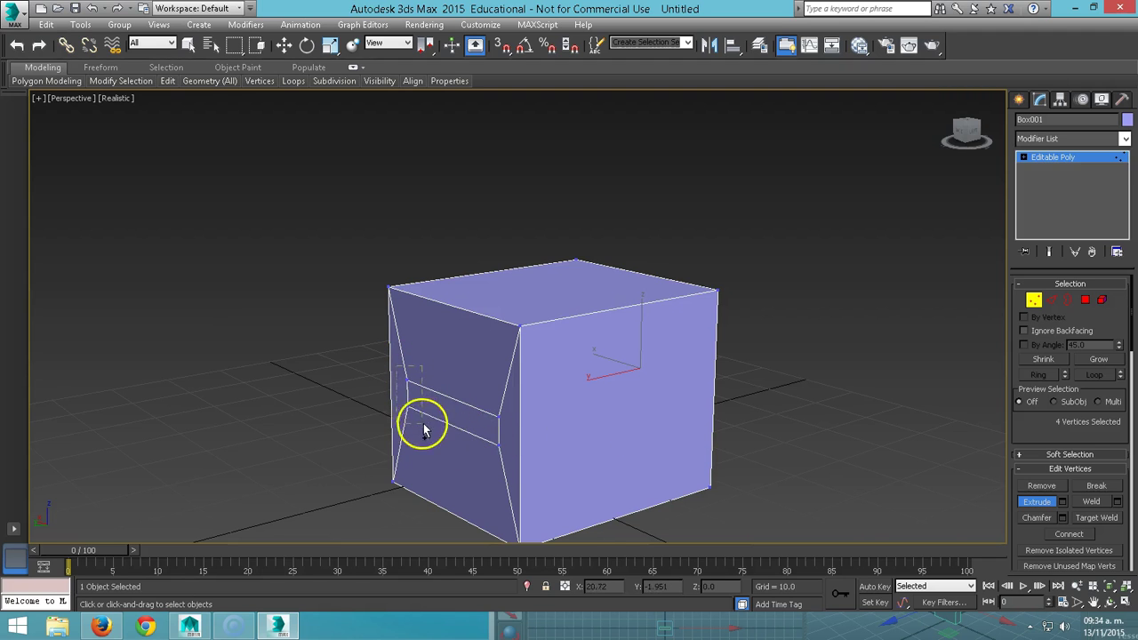
{"action": "left_click_drag", "start_coordinate": [501, 447], "coordinate": [561, 452], "text": "ctrl"}
Step: Scale the eight vertices outward to widen the hull, then select a side face at Polygon level
{"action": "mouse_move", "coordinate": [597, 457]}
{"action": "middle_mouse_down", "text": "alt"}
{"action": "mouse_move", "coordinate": [498, 475]}
{"action": "mouse_move", "coordinate": [529, 465]}
{"action": "middle_mouse_up", "text": "alt"}
{"action": "key", "text": "r"}
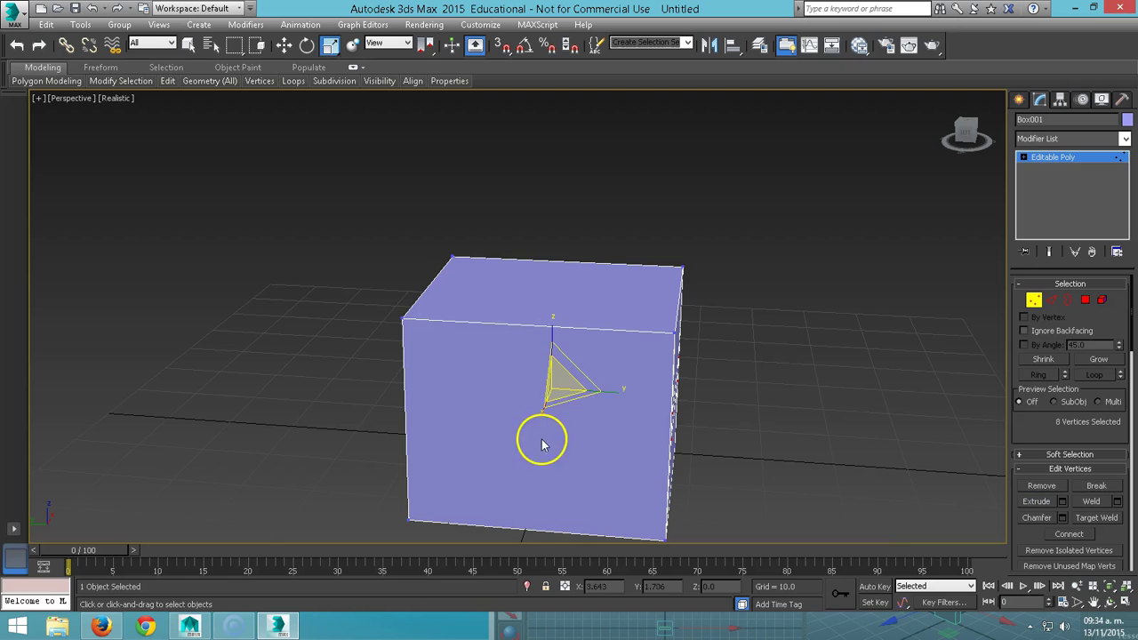
{"action": "left_click_drag", "start_coordinate": [617, 389], "coordinate": [627, 391]}
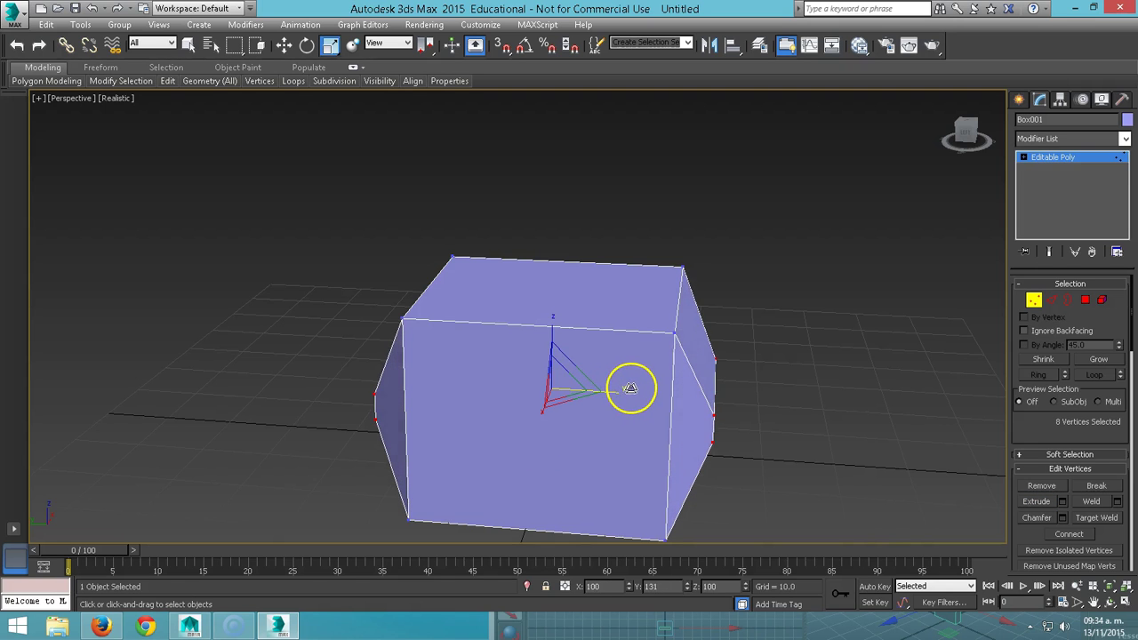
{"action": "mouse_move", "coordinate": [559, 424]}
{"action": "middle_mouse_down", "text": "alt"}
{"action": "mouse_move", "coordinate": [672, 421]}
{"action": "mouse_move", "coordinate": [599, 411]}
{"action": "mouse_move", "coordinate": [541, 427]}
{"action": "mouse_move", "coordinate": [746, 428]}
{"action": "middle_mouse_up", "text": "alt"}
{"action": "key", "text": "4"}
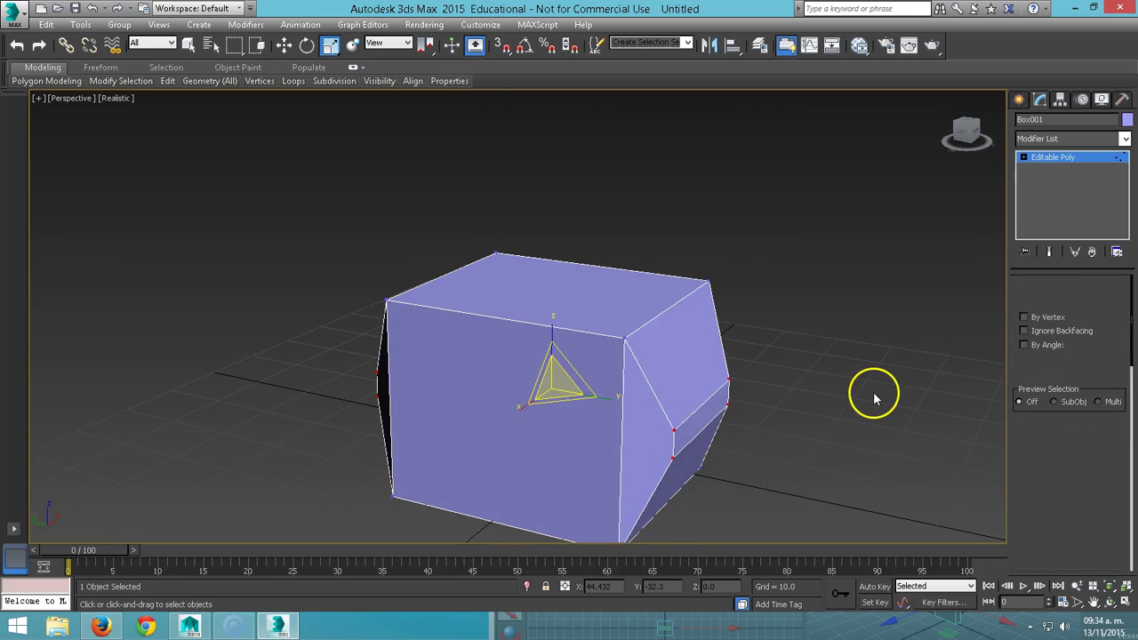
{"action": "left_click", "coordinate": [706, 437]}
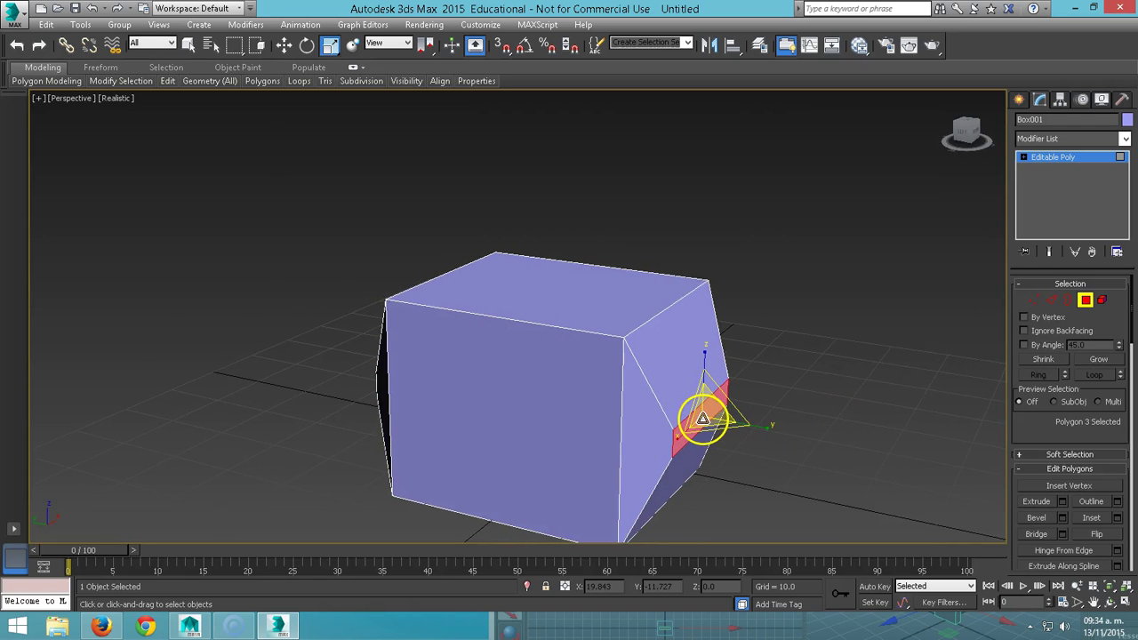
Step: Extrude both side faces outward into two long arms
{"action": "left_click", "coordinate": [1045, 503]}
{"action": "mouse_move", "coordinate": [706, 412]}
{"action": "left_mouse_down"}
{"action": "mouse_move", "coordinate": [548, 268]}
{"action": "mouse_move", "coordinate": [554, 292]}
{"action": "left_mouse_up"}
{"action": "mouse_move", "coordinate": [546, 346]}
{"action": "middle_mouse_down", "text": "alt"}
{"action": "mouse_move", "coordinate": [543, 355]}
{"action": "mouse_move", "coordinate": [627, 359]}
{"action": "middle_mouse_up", "text": "alt"}
{"action": "left_click", "coordinate": [412, 499], "text": "ctrl"}
{"action": "scroll", "coordinate": [493, 463], "scroll_direction": "down", "scroll_amount": 3}
{"action": "middle_click_drag", "start_coordinate": [543, 470], "coordinate": [462, 477], "text": "alt"}
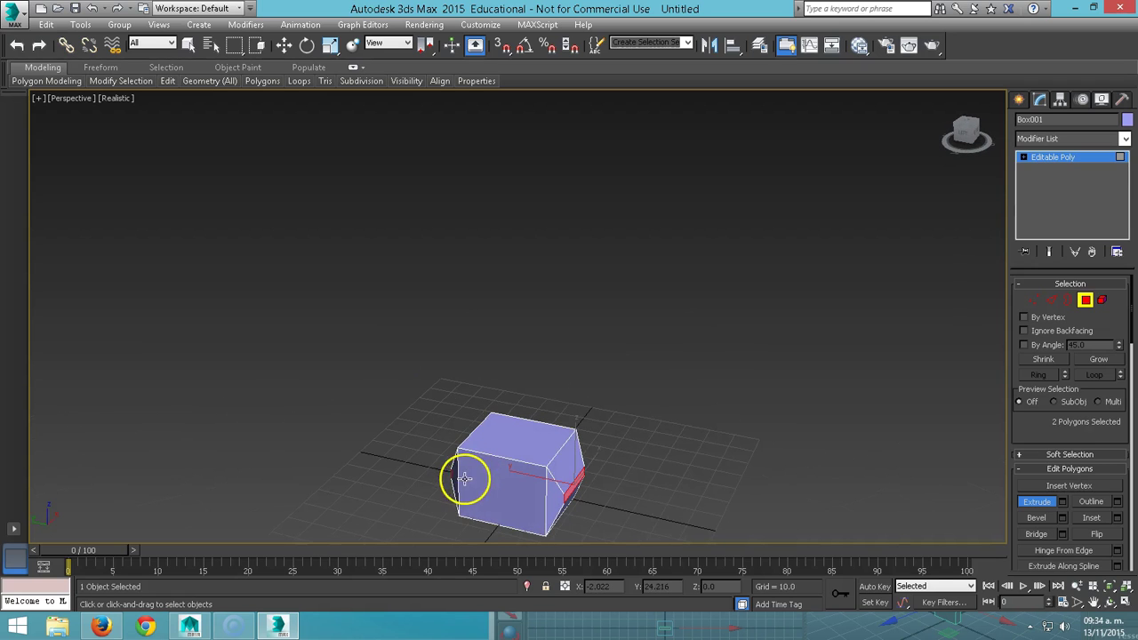
{"action": "left_click_drag", "start_coordinate": [576, 485], "coordinate": [502, 317]}
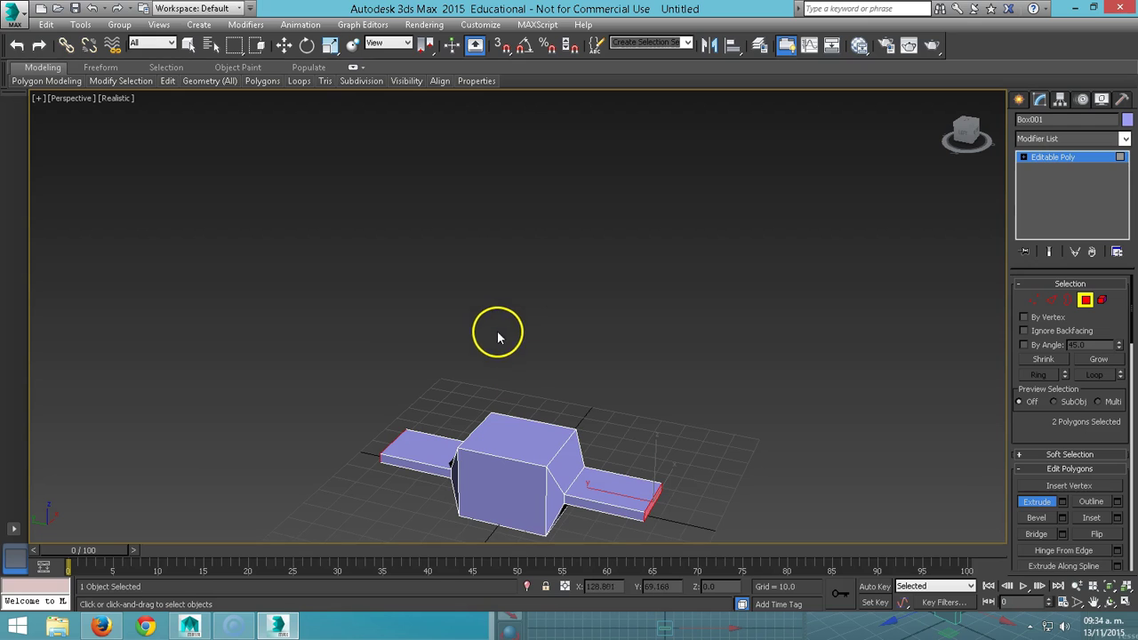
Step: Taper the arm ends by scaling them down and raise them so the arms bend upward
{"action": "key", "text": "r"}
{"action": "mouse_move", "coordinate": [647, 505]}
{"action": "left_mouse_down"}
{"action": "mouse_move", "coordinate": [635, 528]}
{"action": "mouse_move", "coordinate": [645, 515]}
{"action": "left_mouse_up"}
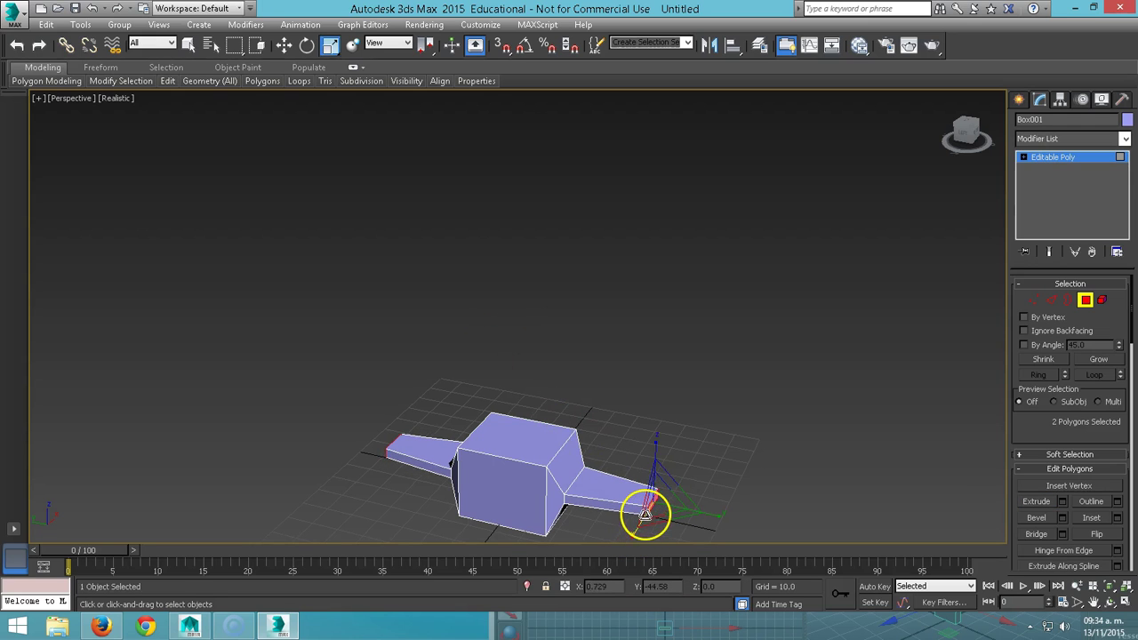
{"action": "key", "text": "w"}
{"action": "left_click_drag", "start_coordinate": [667, 475], "coordinate": [673, 462]}
{"action": "mouse_move", "coordinate": [564, 477]}
{"action": "middle_mouse_down", "text": "alt"}
{"action": "mouse_move", "coordinate": [575, 531]}
{"action": "mouse_move", "coordinate": [559, 516]}
{"action": "middle_mouse_up", "text": "alt"}
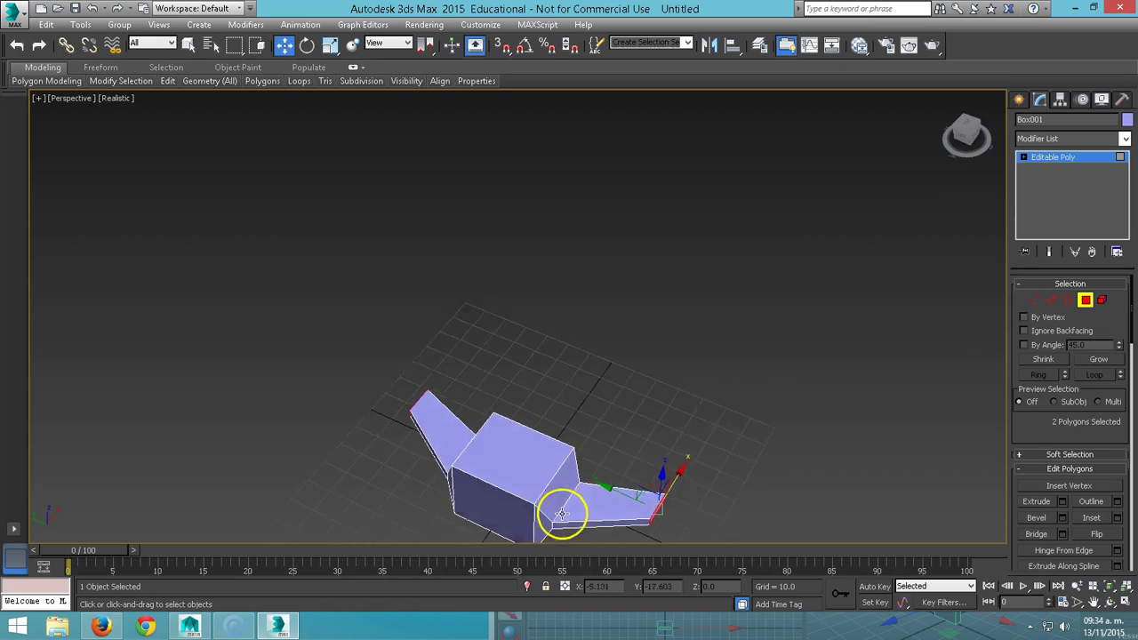
Step: Extrude the arm ends again, shrink them and raise them into a second upward-angled wing section
{"action": "left_click", "coordinate": [1038, 502]}
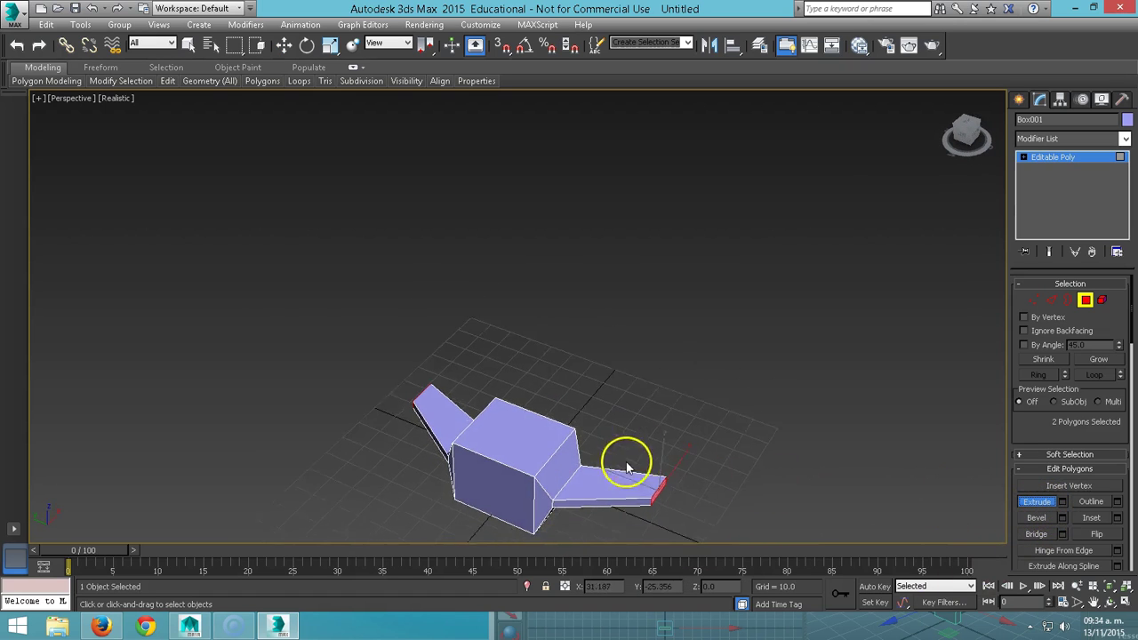
{"action": "middle_click_drag", "start_coordinate": [660, 472], "coordinate": [661, 409]}
{"action": "left_click_drag", "start_coordinate": [664, 410], "coordinate": [604, 275]}
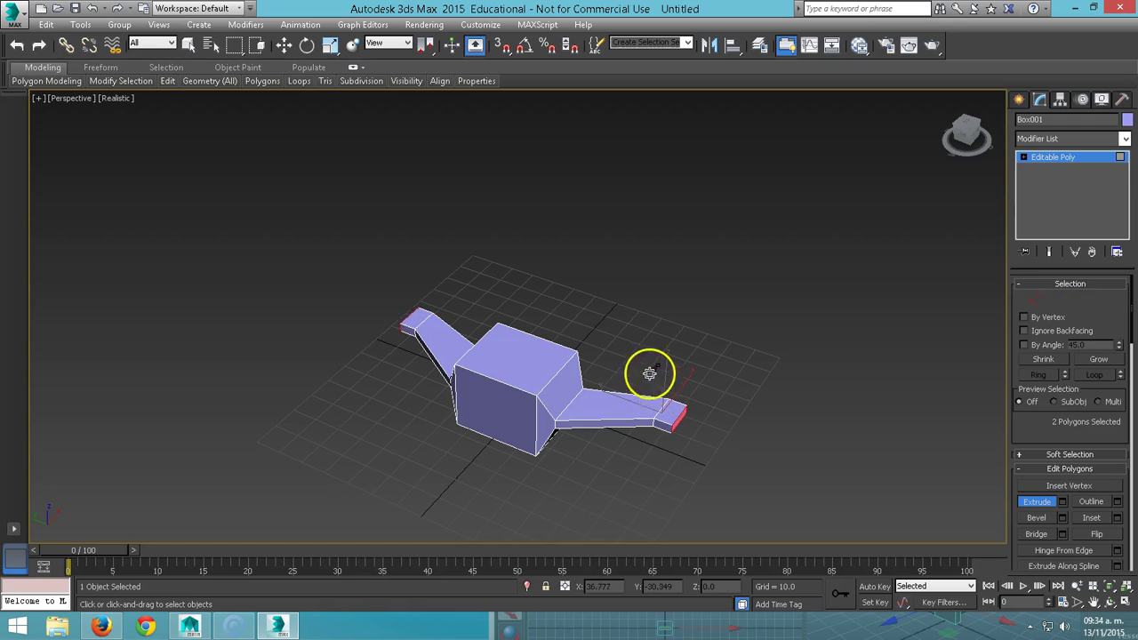
{"action": "key", "text": "r"}
{"action": "left_click_drag", "start_coordinate": [737, 433], "coordinate": [703, 465]}
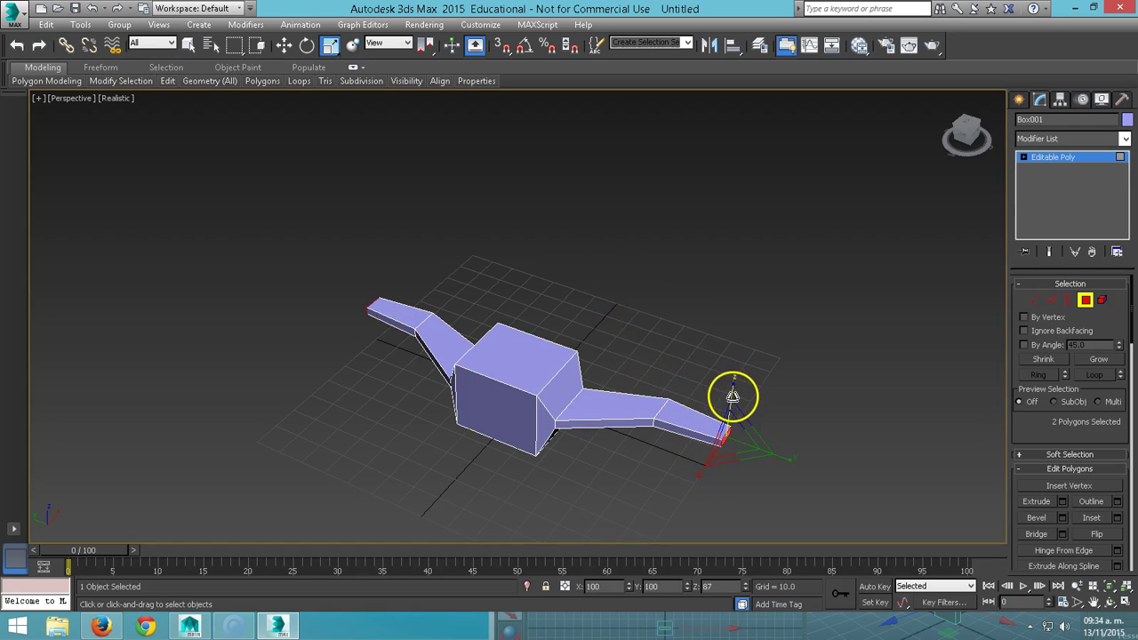
{"action": "key", "text": "w"}
{"action": "left_click_drag", "start_coordinate": [740, 410], "coordinate": [756, 373]}
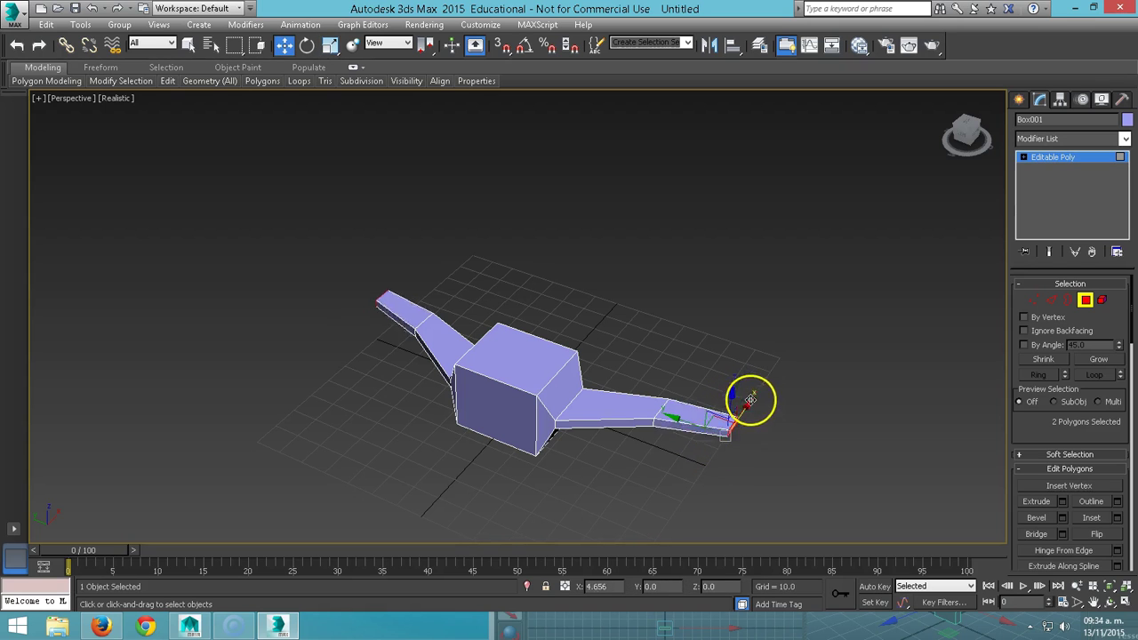
{"action": "mouse_move", "coordinate": [589, 386]}
{"action": "middle_mouse_down", "text": "alt"}
{"action": "mouse_move", "coordinate": [605, 477]}
{"action": "mouse_move", "coordinate": [554, 407]}
{"action": "mouse_move", "coordinate": [572, 343]}
{"action": "mouse_move", "coordinate": [586, 353]}
{"action": "middle_mouse_up", "text": "alt"}
Step: Extrude the front face into a nose, squash it vertically and lower it into a slope
{"action": "left_click", "coordinate": [500, 356]}
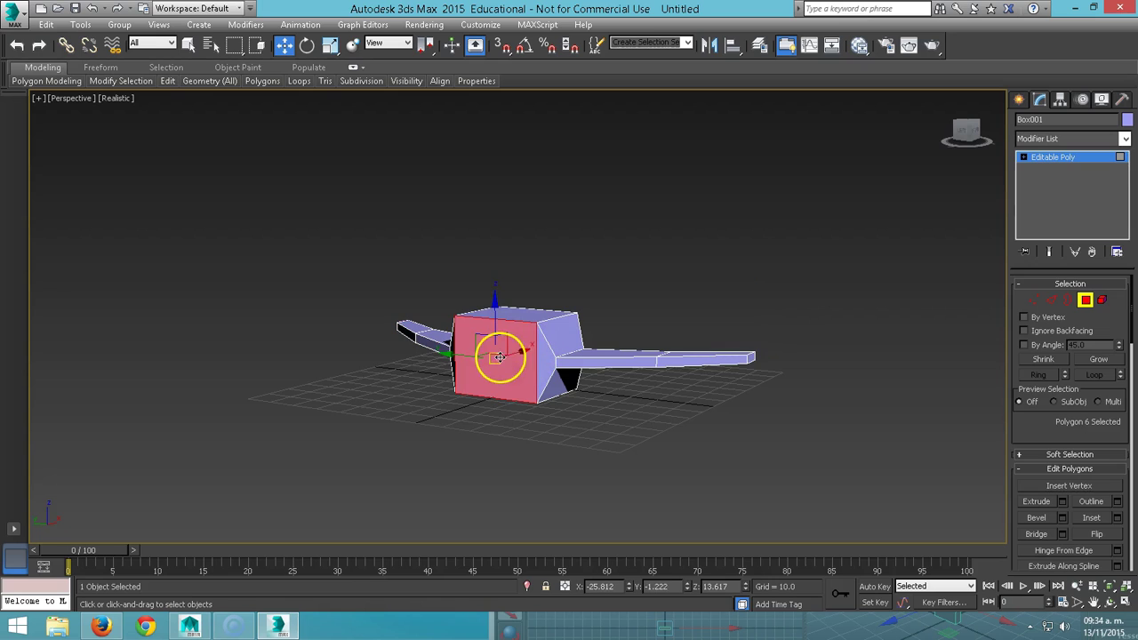
{"action": "left_click", "coordinate": [1039, 501]}
{"action": "mouse_move", "coordinate": [508, 350]}
{"action": "left_mouse_down"}
{"action": "mouse_move", "coordinate": [494, 226]}
{"action": "mouse_move", "coordinate": [462, 170]}
{"action": "mouse_move", "coordinate": [477, 231]}
{"action": "mouse_move", "coordinate": [461, 213]}
{"action": "left_mouse_up"}
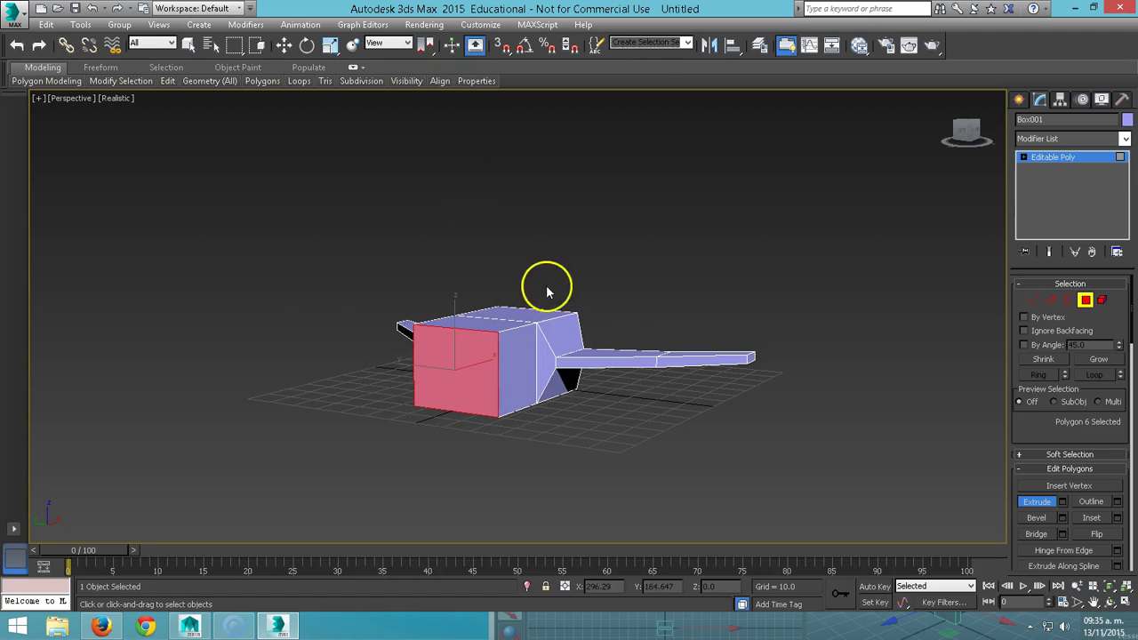
{"action": "key", "text": "r"}
{"action": "mouse_move", "coordinate": [462, 311]}
{"action": "left_mouse_down"}
{"action": "mouse_move", "coordinate": [457, 359]}
{"action": "mouse_move", "coordinate": [485, 383]}
{"action": "left_mouse_up"}
{"action": "key", "text": "w"}
{"action": "left_click_drag", "start_coordinate": [455, 321], "coordinate": [456, 348]}
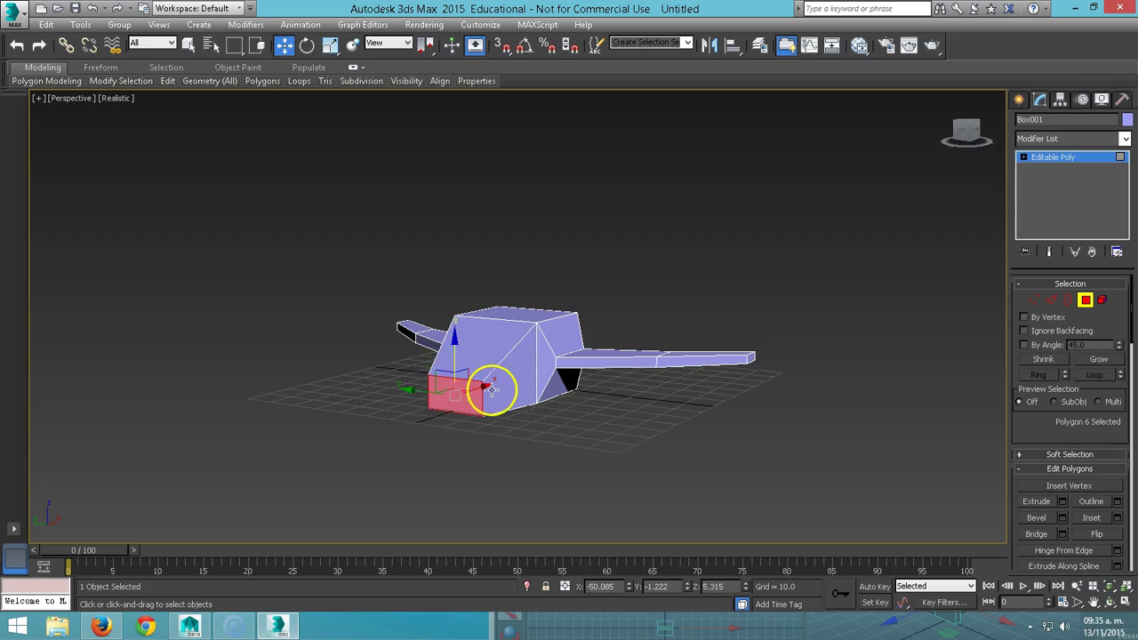
Step: Select the sloped top face of the nose for further editing
{"action": "left_click", "coordinate": [391, 351]}
{"action": "mouse_move", "coordinate": [452, 373]}
{"action": "middle_mouse_down", "text": "alt"}
{"action": "mouse_move", "coordinate": [325, 335]}
{"action": "mouse_move", "coordinate": [483, 412]}
{"action": "mouse_move", "coordinate": [470, 386]}
{"action": "middle_mouse_up", "text": "alt"}
{"action": "left_click", "coordinate": [508, 377]}
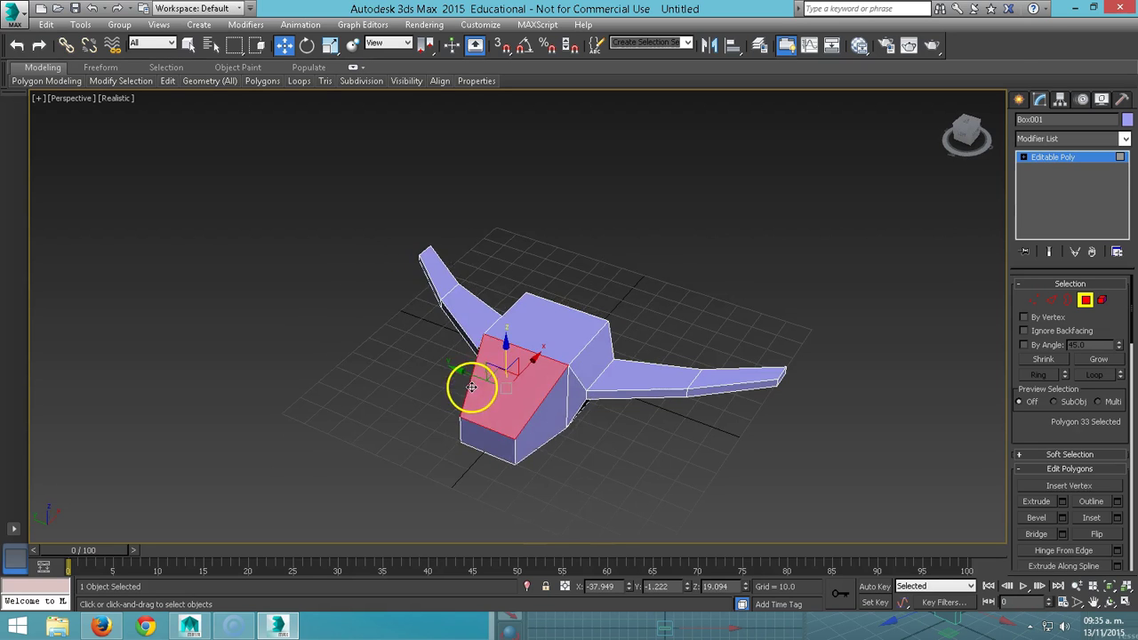
{"action": "right_click", "coordinate": [480, 381]}
Step: Inset the sloped top face of the nose
{"action": "left_click", "coordinate": [467, 455]}
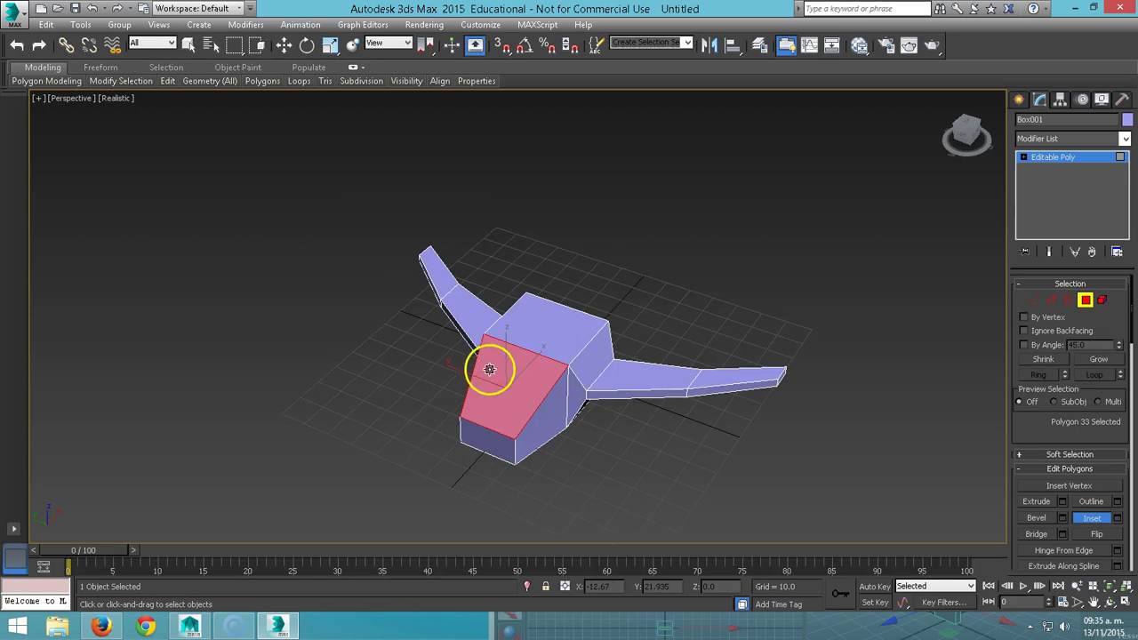
{"action": "left_click", "coordinate": [1036, 501]}
{"action": "mouse_move", "coordinate": [527, 400]}
{"action": "middle_mouse_down", "text": "alt"}
{"action": "mouse_move", "coordinate": [591, 412]}
{"action": "mouse_move", "coordinate": [447, 392]}
{"action": "middle_mouse_up", "text": "alt"}
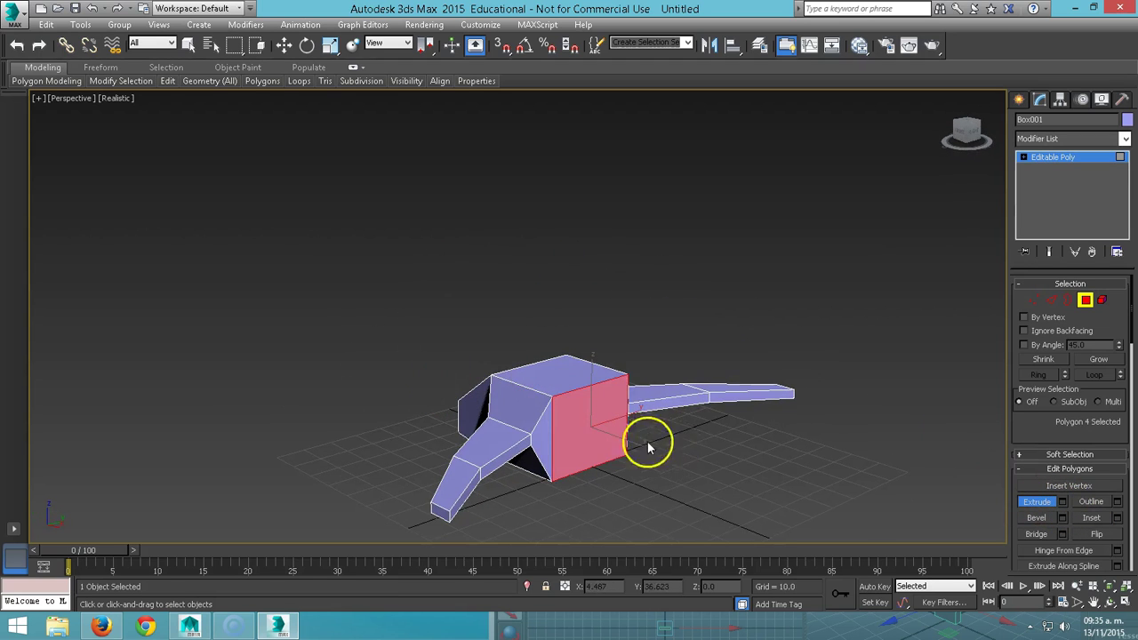
Step: Extrude the end face into a new hull section, inset it with a border ring and recess it inward
{"action": "left_click_drag", "start_coordinate": [622, 432], "coordinate": [585, 271]}
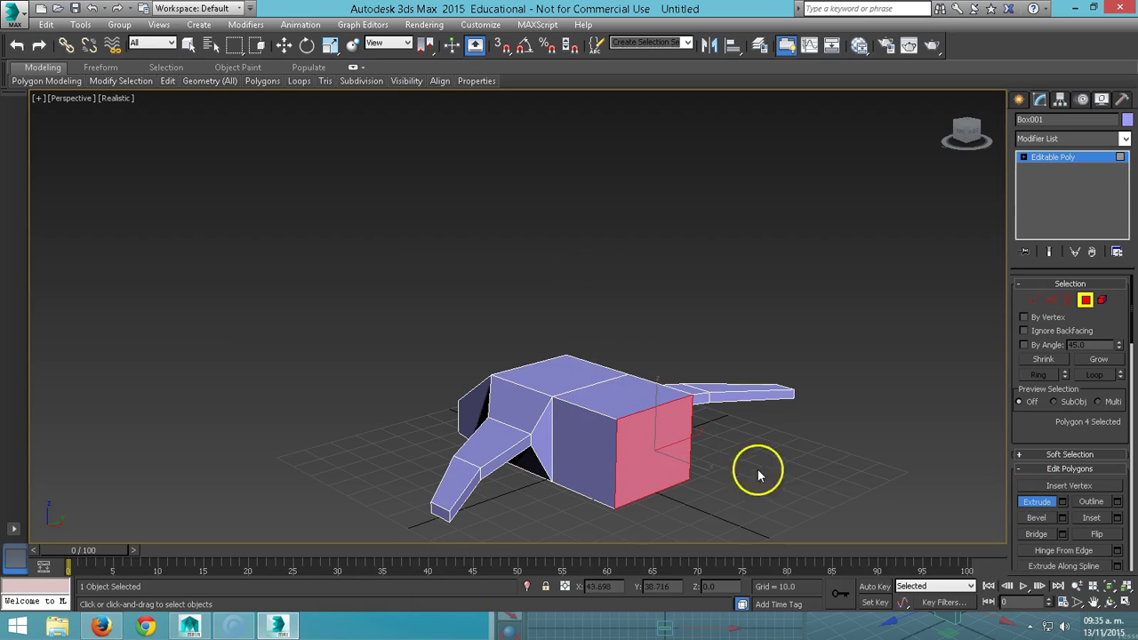
{"action": "left_click", "coordinate": [1093, 519]}
{"action": "mouse_move", "coordinate": [649, 432]}
{"action": "left_mouse_down"}
{"action": "mouse_move", "coordinate": [650, 450]}
{"action": "mouse_move", "coordinate": [633, 418]}
{"action": "mouse_move", "coordinate": [665, 513]}
{"action": "left_mouse_up"}
{"action": "left_click", "coordinate": [1036, 501]}
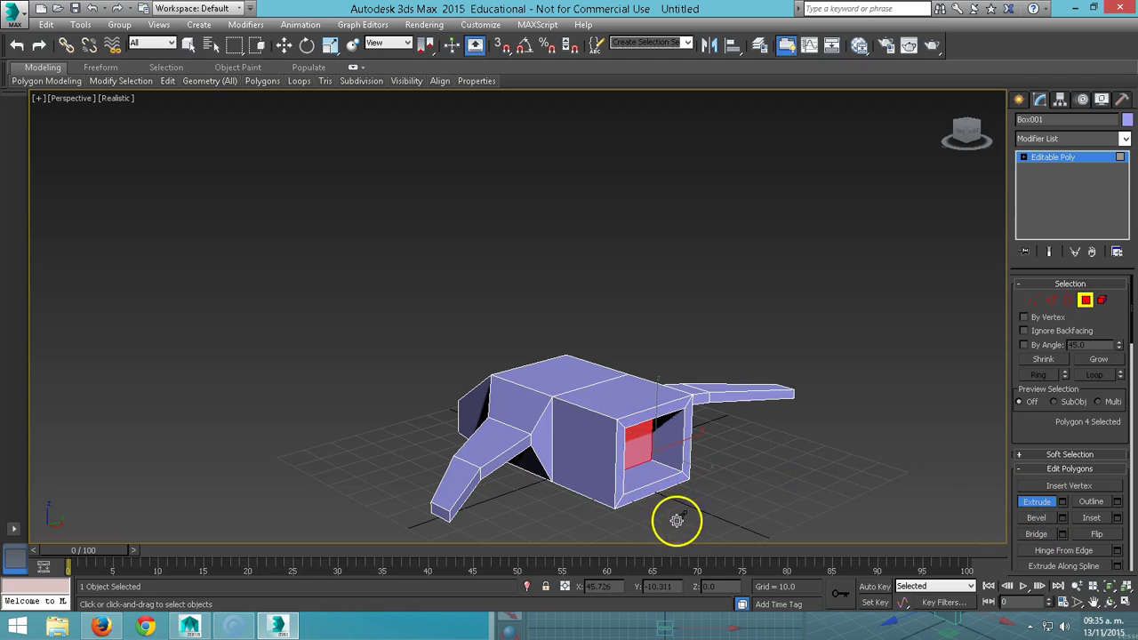
{"action": "middle_click_drag", "start_coordinate": [613, 455], "coordinate": [703, 471], "text": "alt"}
Step: Inset the hull's top face and scale it into a narrow polygon
{"action": "left_click", "coordinate": [557, 423]}
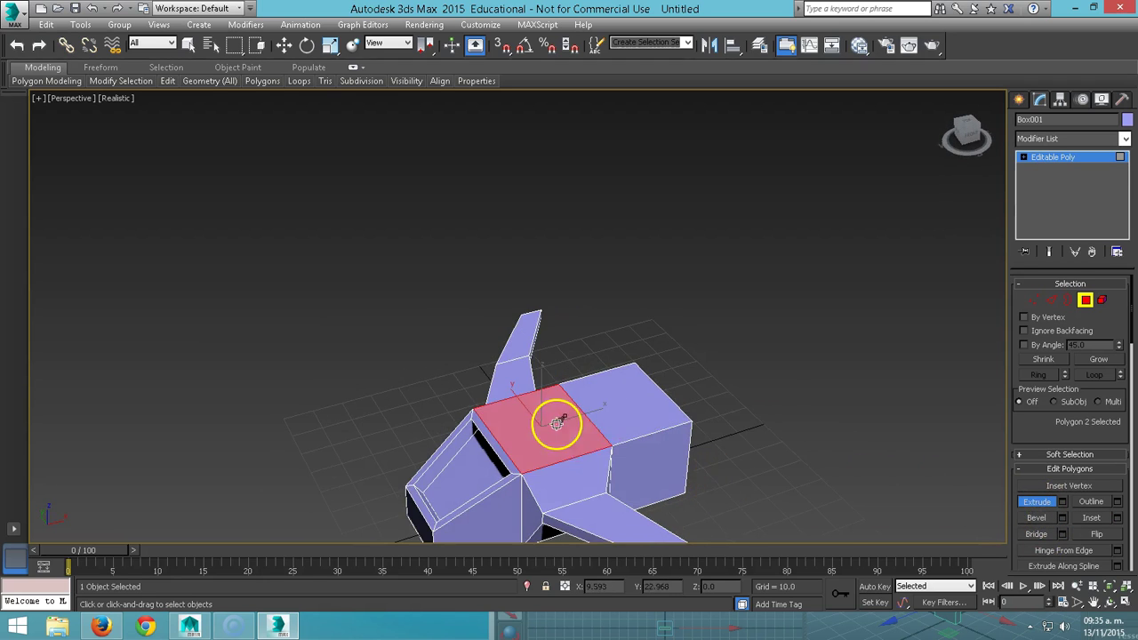
{"action": "left_click", "coordinate": [1091, 518]}
{"action": "left_click_drag", "start_coordinate": [550, 429], "coordinate": [567, 467]}
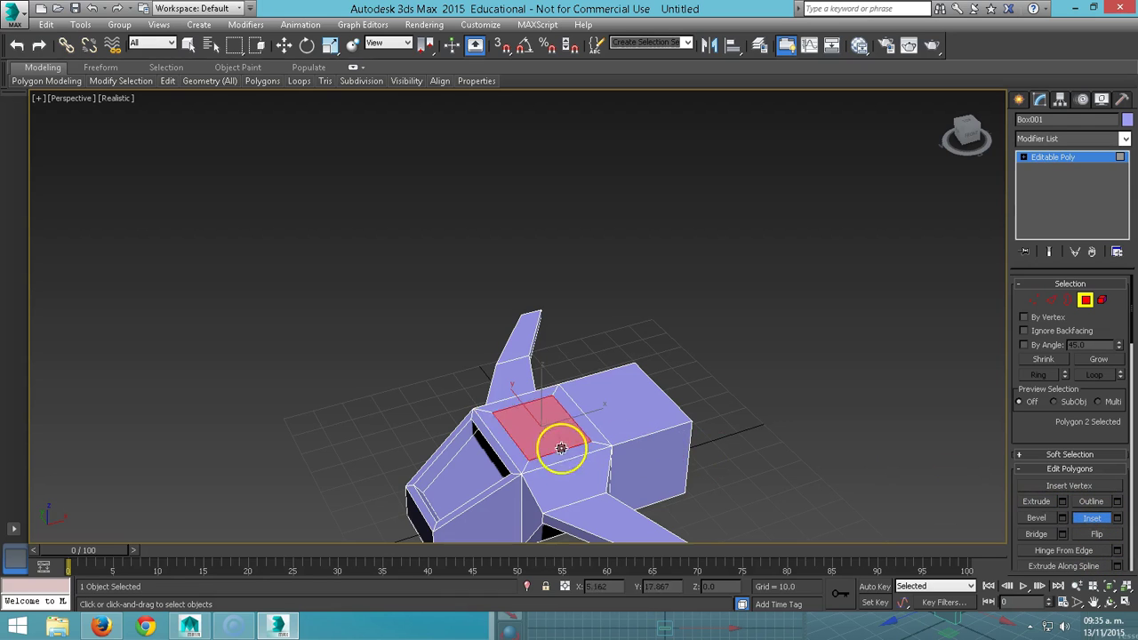
{"action": "key", "text": "r"}
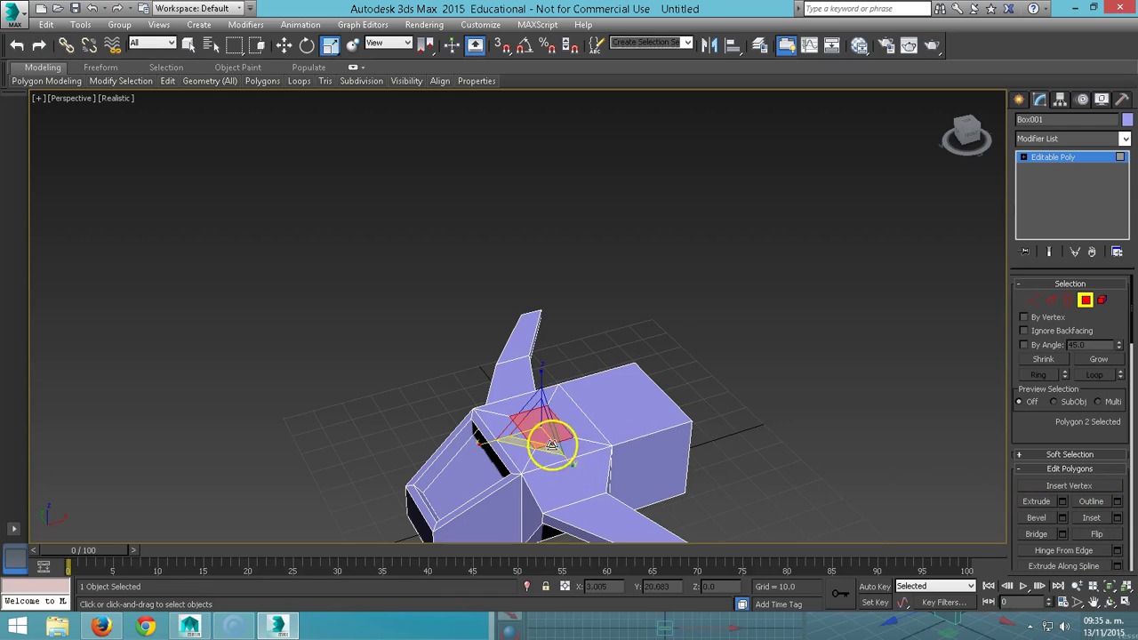
{"action": "left_click_drag", "start_coordinate": [572, 465], "coordinate": [534, 384]}
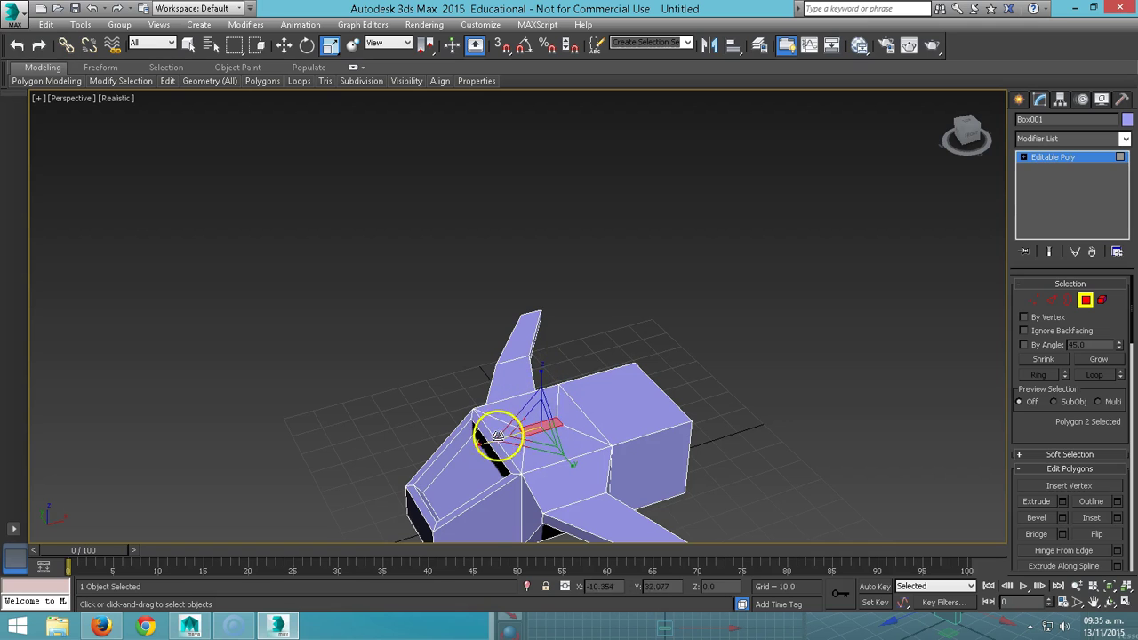
Step: Extrude the narrow top face upward into a fin and taper its tip
{"action": "left_click", "coordinate": [1053, 509]}
{"action": "mouse_move", "coordinate": [546, 400]}
{"action": "left_mouse_down"}
{"action": "mouse_move", "coordinate": [557, 338]}
{"action": "mouse_move", "coordinate": [623, 356]}
{"action": "mouse_move", "coordinate": [518, 381]}
{"action": "left_mouse_up"}
{"action": "key", "text": "w"}
{"action": "key", "text": "r"}
{"action": "left_click_drag", "start_coordinate": [597, 386], "coordinate": [629, 437]}
{"action": "mouse_move", "coordinate": [629, 436]}
{"action": "middle_mouse_down", "text": "alt"}
{"action": "mouse_move", "coordinate": [578, 414]}
{"action": "mouse_move", "coordinate": [636, 455]}
{"action": "mouse_move", "coordinate": [673, 333]}
{"action": "mouse_move", "coordinate": [607, 510]}
{"action": "mouse_move", "coordinate": [654, 480]}
{"action": "mouse_move", "coordinate": [648, 376]}
{"action": "mouse_move", "coordinate": [669, 293]}
{"action": "middle_mouse_up", "text": "alt"}
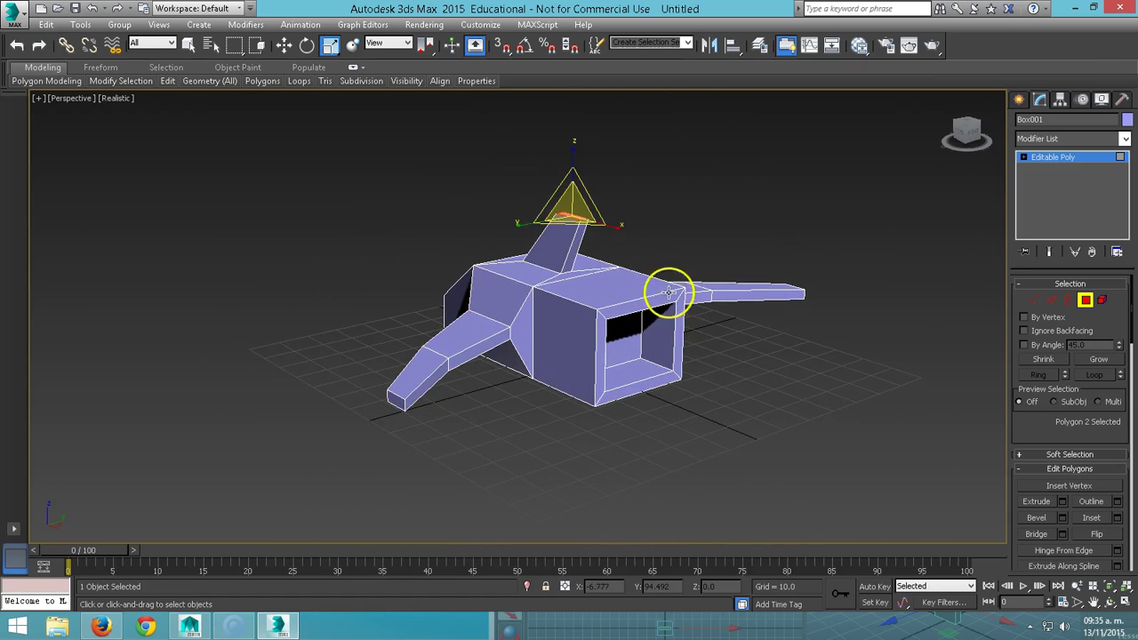
{"action": "left_click", "coordinate": [1050, 299]}
Step: Ring-select the front opening's rim edges and Connect them to add new cross edges
{"action": "left_click", "coordinate": [650, 299]}
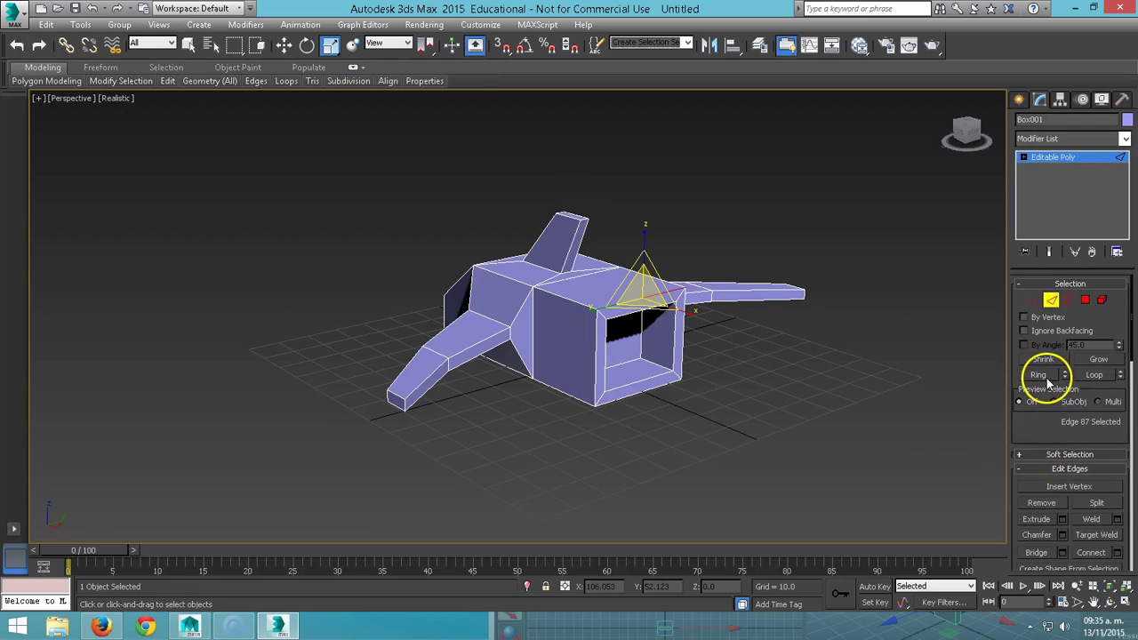
{"action": "left_click", "coordinate": [1093, 374]}
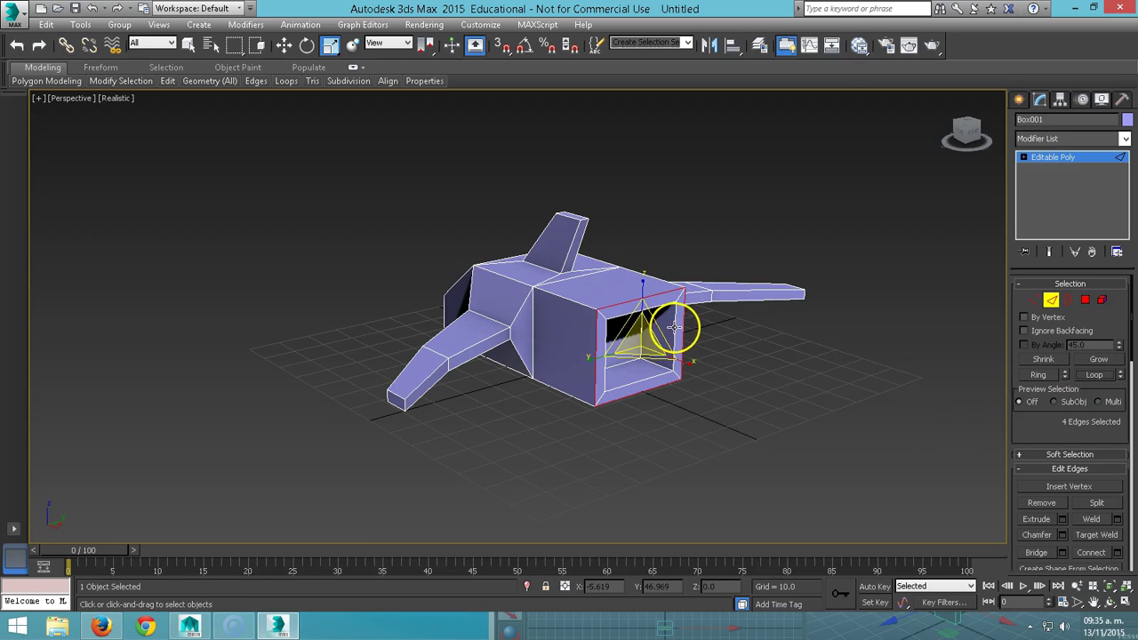
{"action": "left_click", "coordinate": [606, 331], "text": "ctrl"}
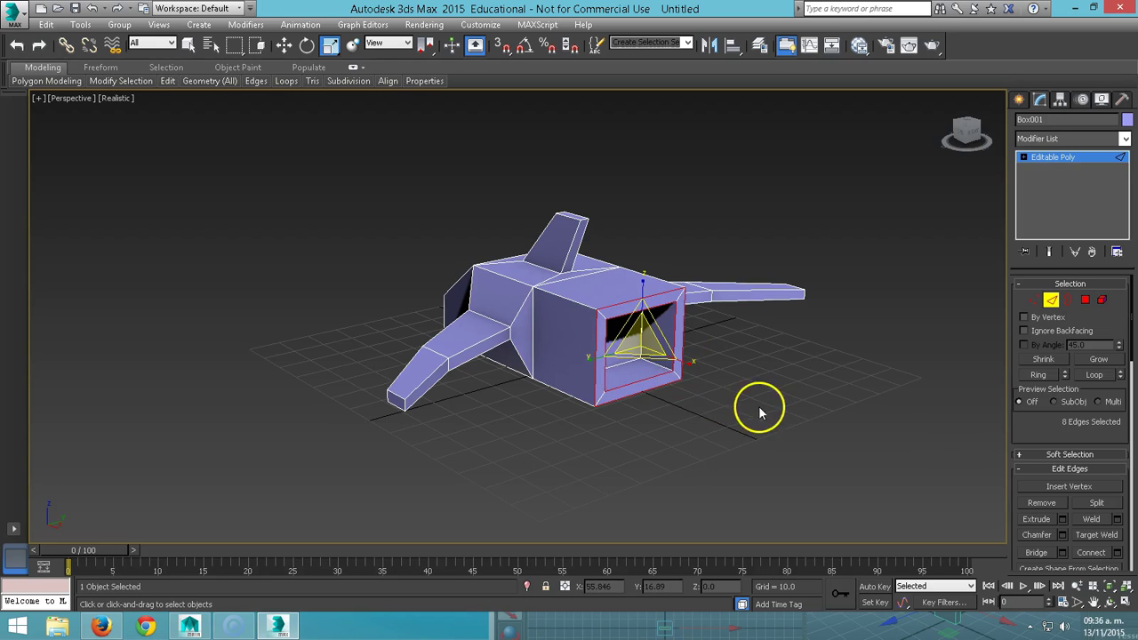
{"action": "left_click", "coordinate": [1093, 553]}
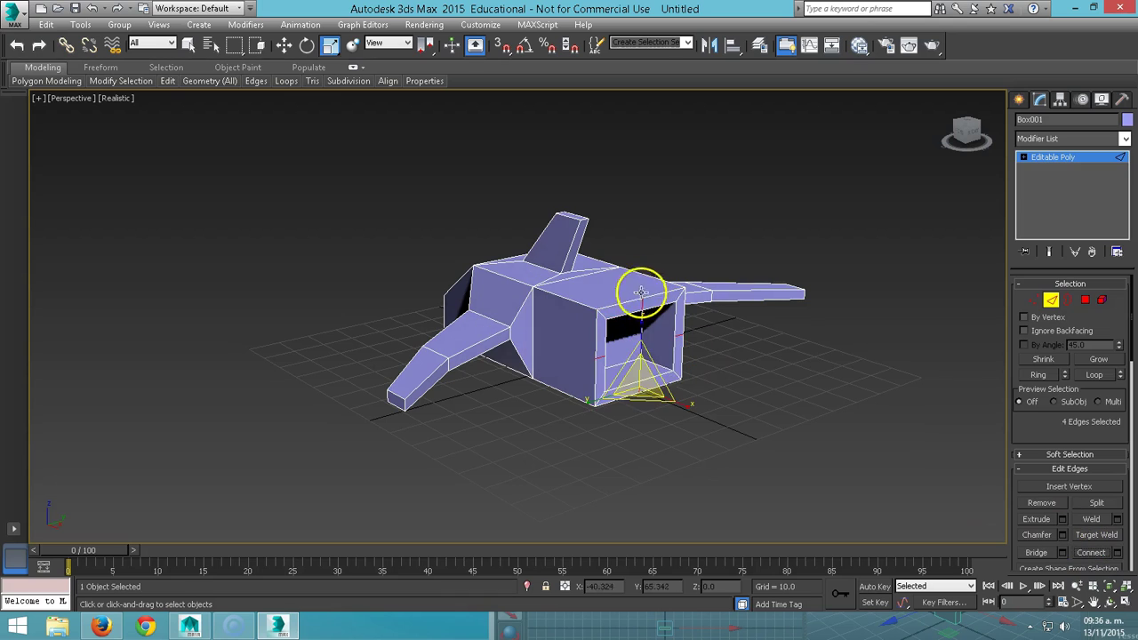
{"action": "left_click", "coordinate": [784, 386]}
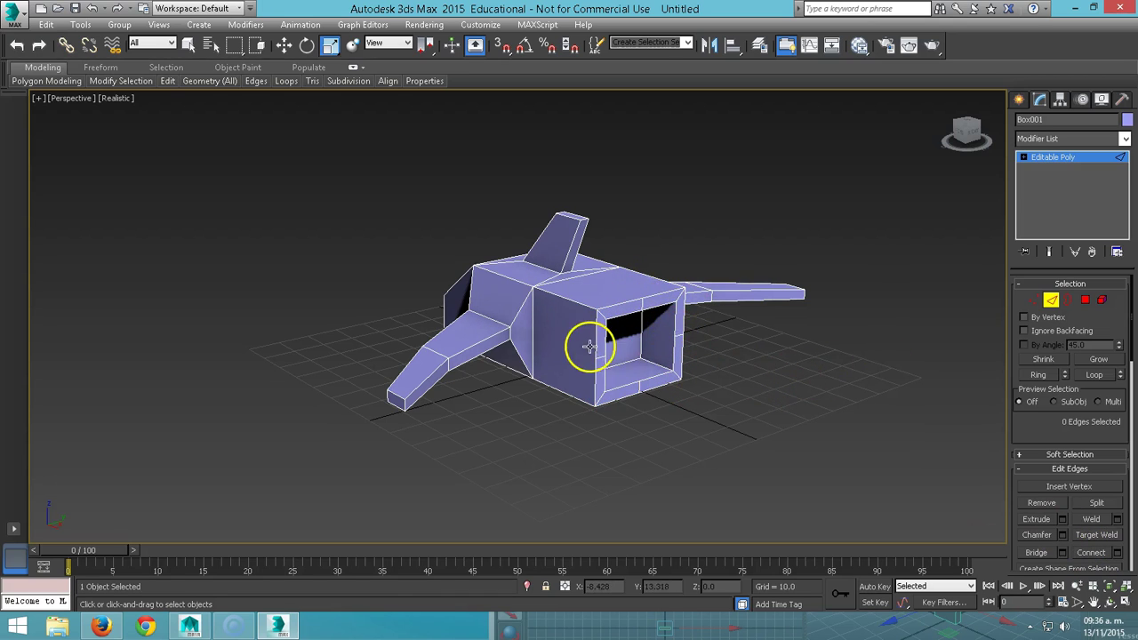
Step: Select vertices around the front opening at Vertex level, orbiting to view it from the front
{"action": "left_click", "coordinate": [1031, 301]}
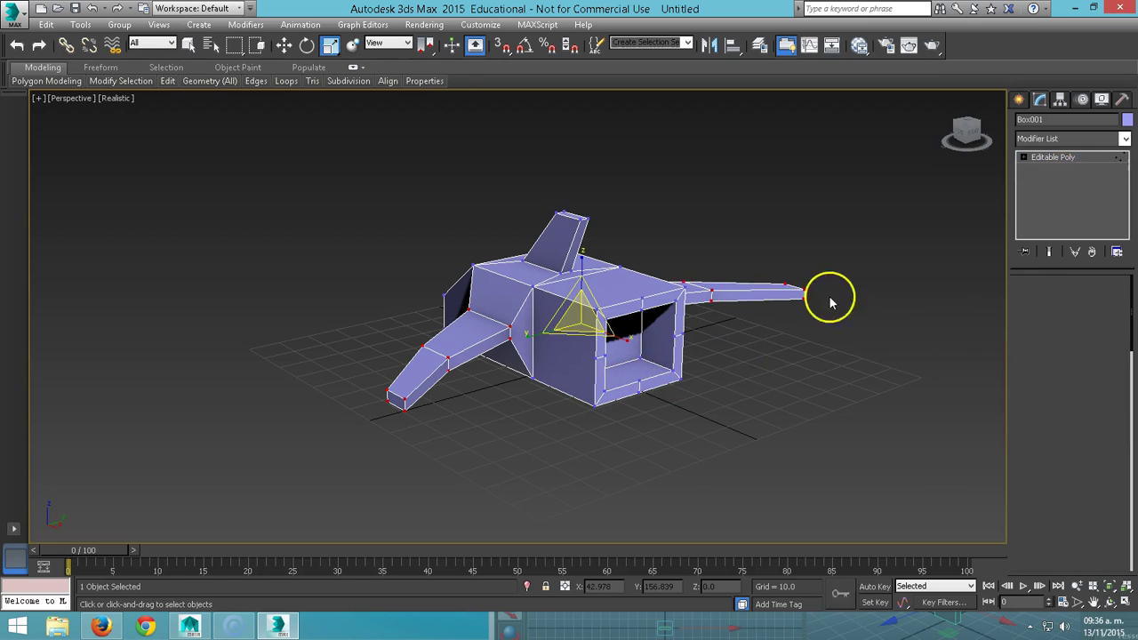
{"action": "left_click", "coordinate": [685, 285]}
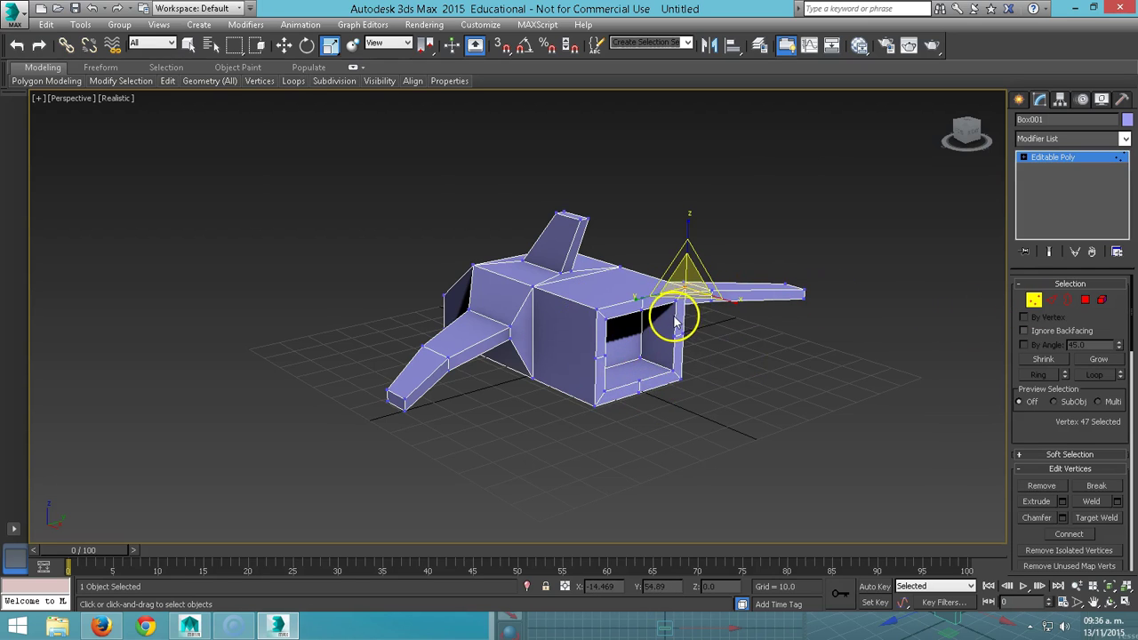
{"action": "left_click", "coordinate": [612, 307], "text": "ctrl"}
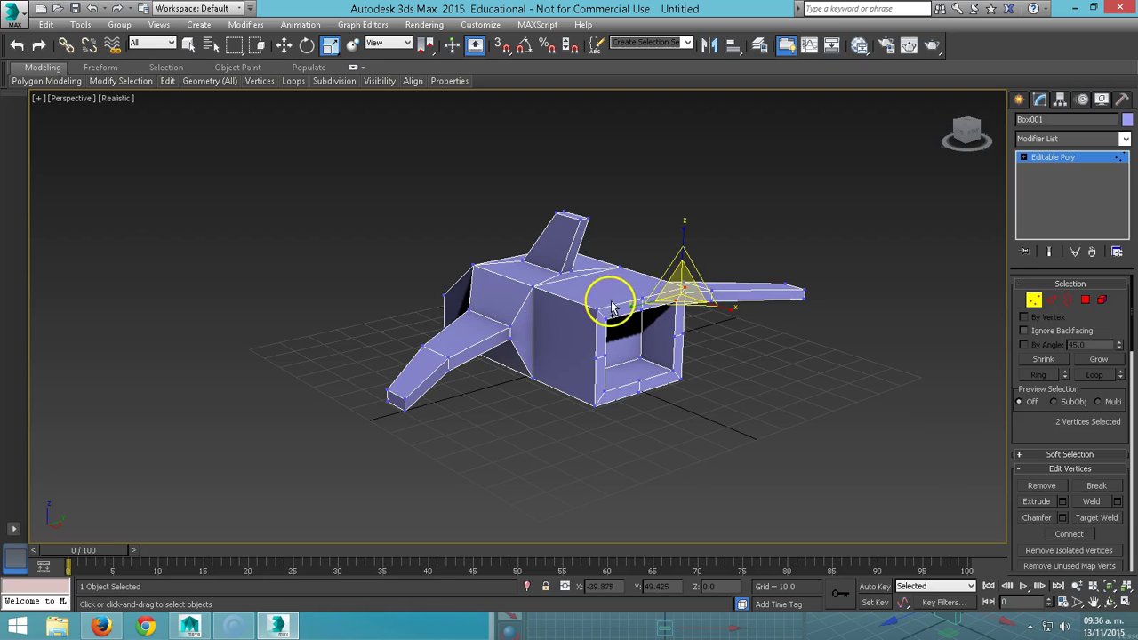
{"action": "left_click", "coordinate": [602, 311], "text": "ctrl"}
{"action": "left_click", "coordinate": [610, 317], "text": "ctrl"}
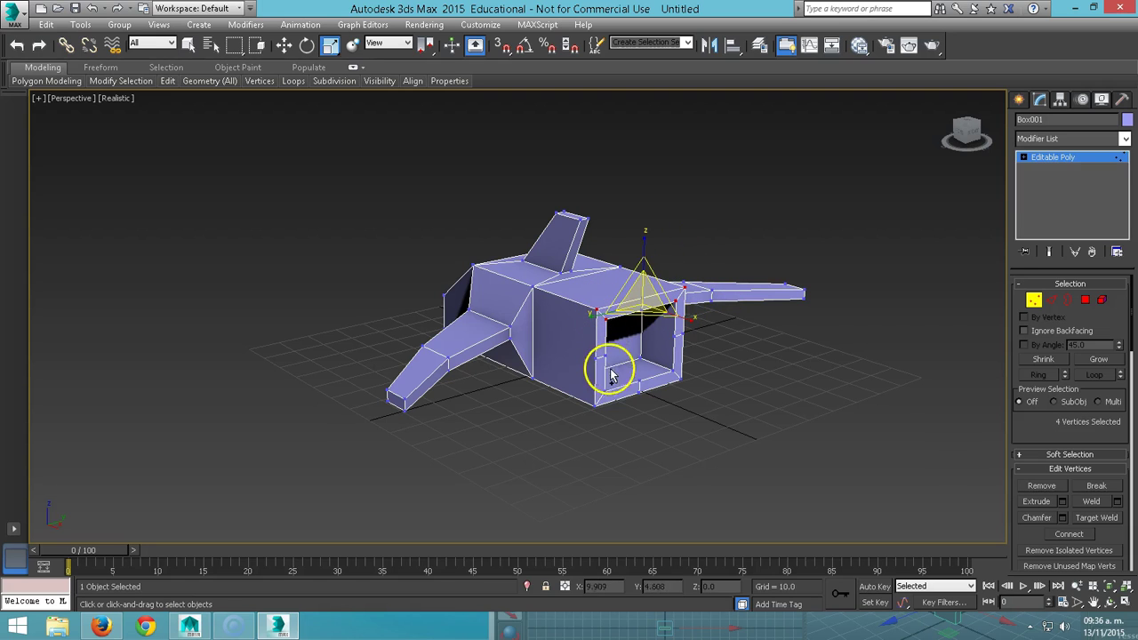
{"action": "left_click", "coordinate": [595, 405], "text": "ctrl"}
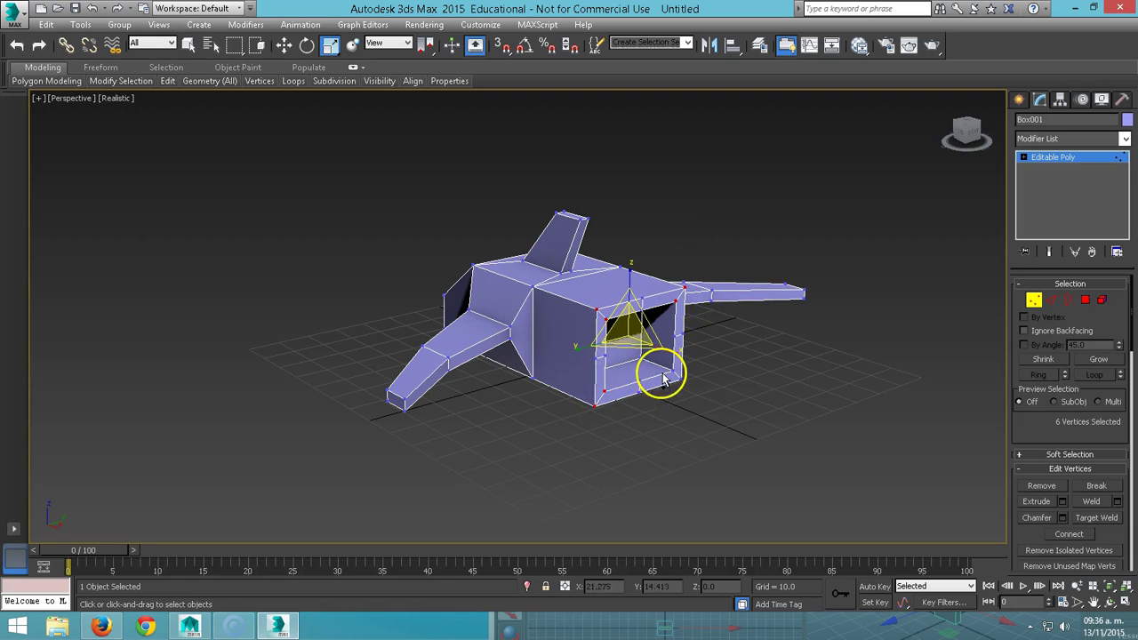
{"action": "left_click_drag", "start_coordinate": [693, 391], "coordinate": [633, 340], "text": "ctrl"}
{"action": "mouse_move", "coordinate": [638, 339]}
{"action": "middle_mouse_down", "text": "alt"}
{"action": "mouse_move", "coordinate": [643, 348]}
{"action": "mouse_move", "coordinate": [630, 312]}
{"action": "mouse_move", "coordinate": [703, 294]}
{"action": "mouse_move", "coordinate": [622, 343]}
{"action": "mouse_move", "coordinate": [559, 335]}
{"action": "mouse_move", "coordinate": [597, 341]}
{"action": "middle_mouse_up", "text": "alt"}
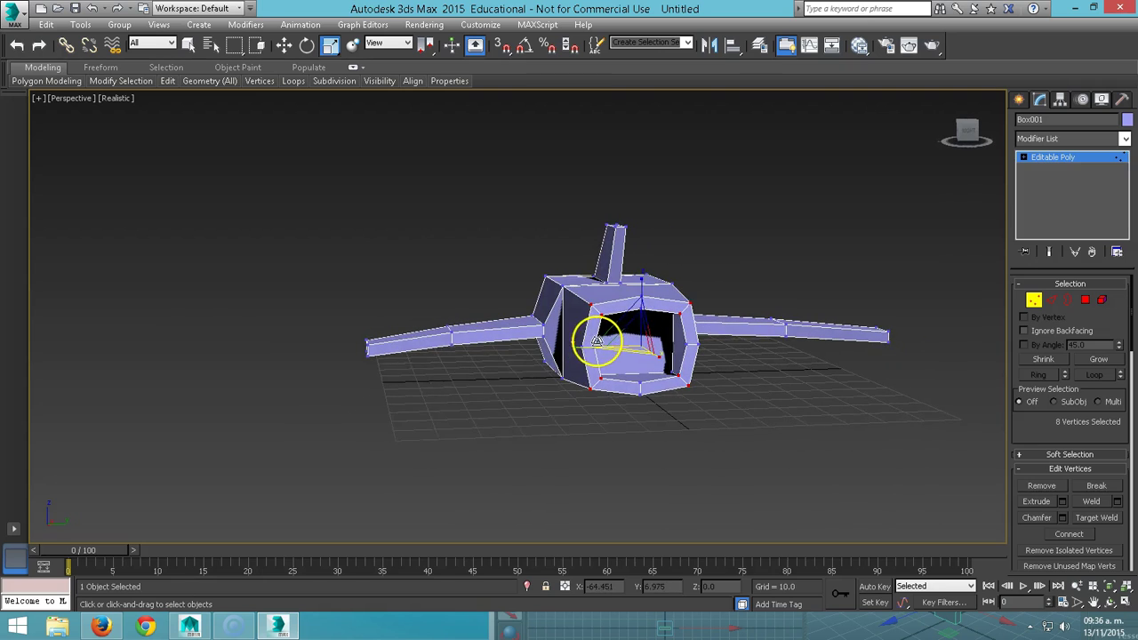
{"action": "left_click", "coordinate": [635, 394]}
Step: Scale three rim vertices in toward their centre, then back outward to round the opening
{"action": "left_click", "coordinate": [640, 384]}
{"action": "left_click", "coordinate": [657, 361], "text": "ctrl"}
{"action": "left_click", "coordinate": [638, 287], "text": "ctrl"}
{"action": "left_click_drag", "start_coordinate": [637, 289], "coordinate": [647, 316]}
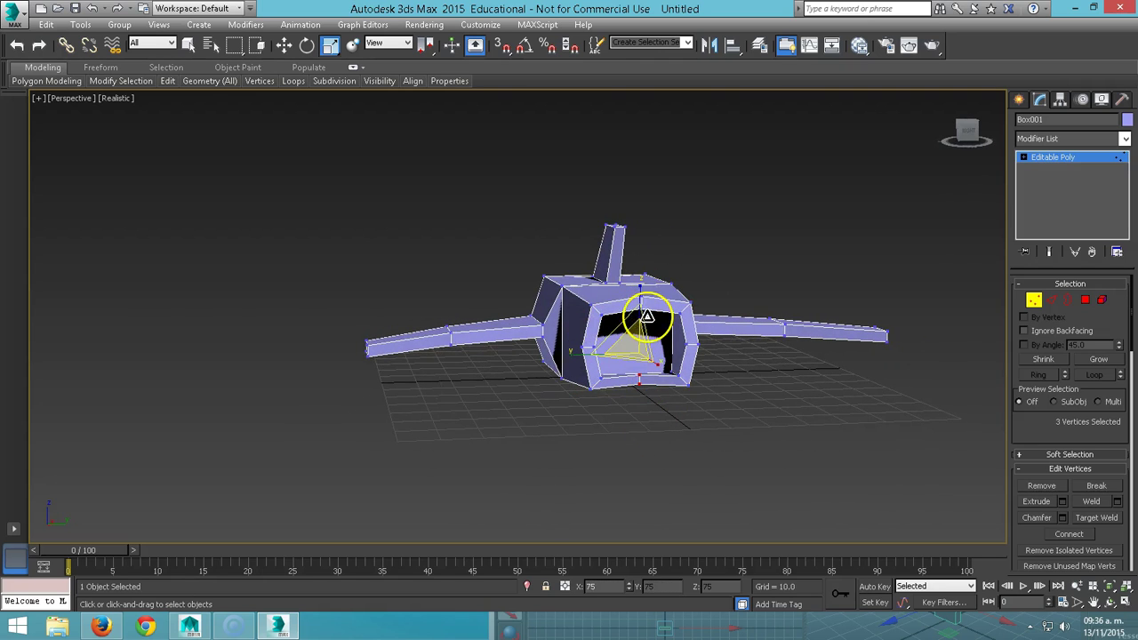
{"action": "key", "text": "z"}
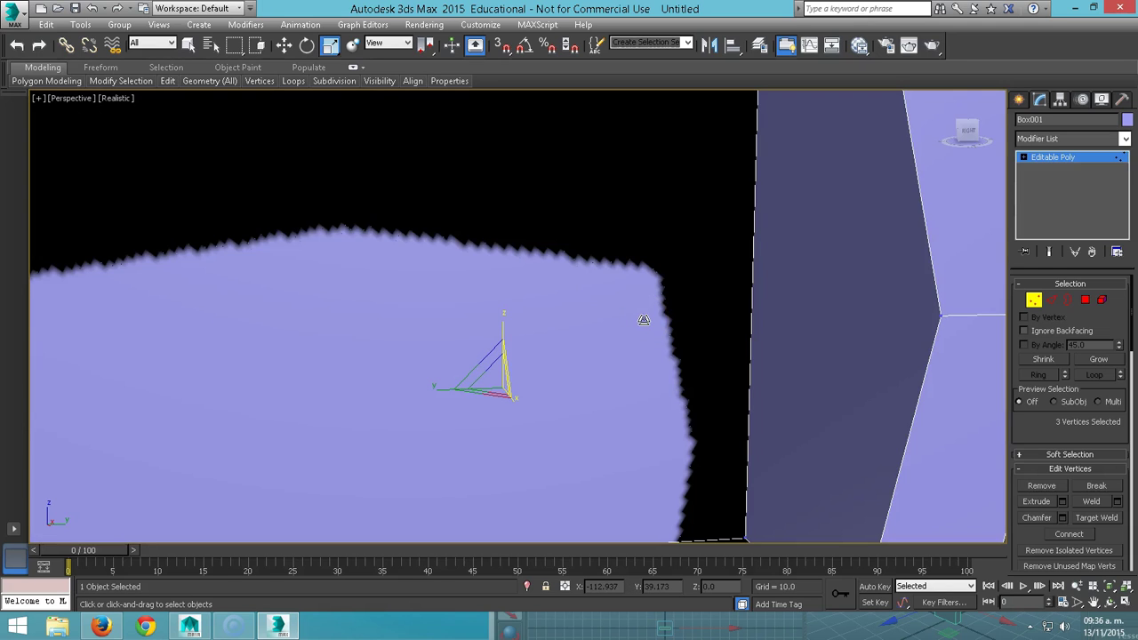
{"action": "scroll", "coordinate": [644, 320], "scroll_direction": "down", "scroll_amount": 5}
{"action": "left_click_drag", "start_coordinate": [643, 320], "coordinate": [634, 300]}
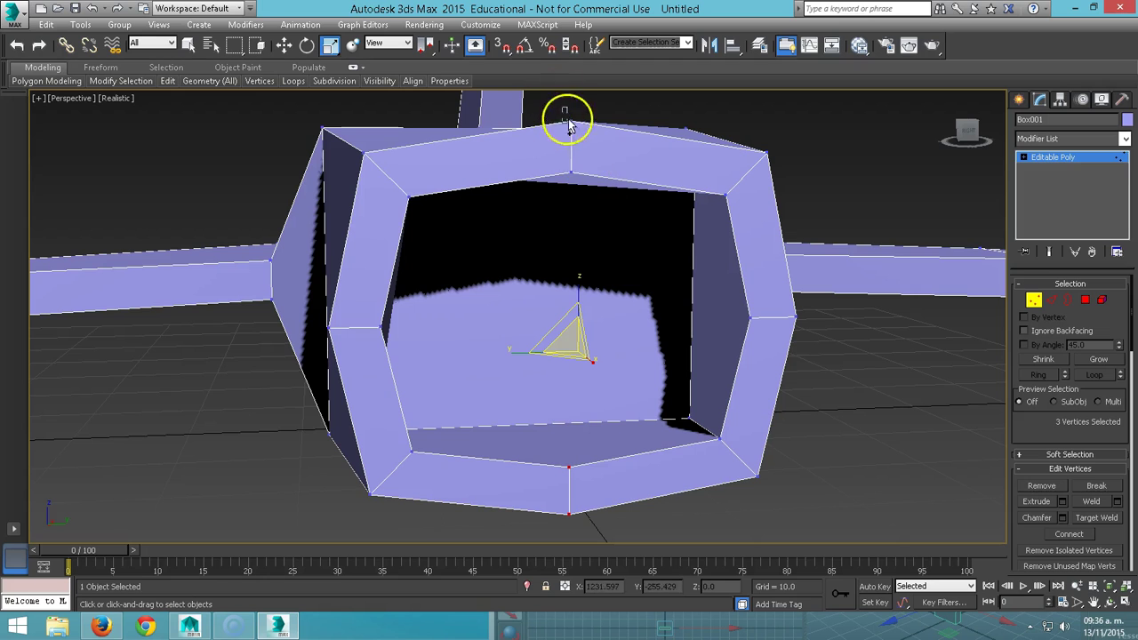
Step: Add the two top rim vertices, orbit to a three-quarter view, and open the Modifier List
{"action": "left_click_drag", "start_coordinate": [551, 94], "coordinate": [585, 189], "text": "ctrl"}
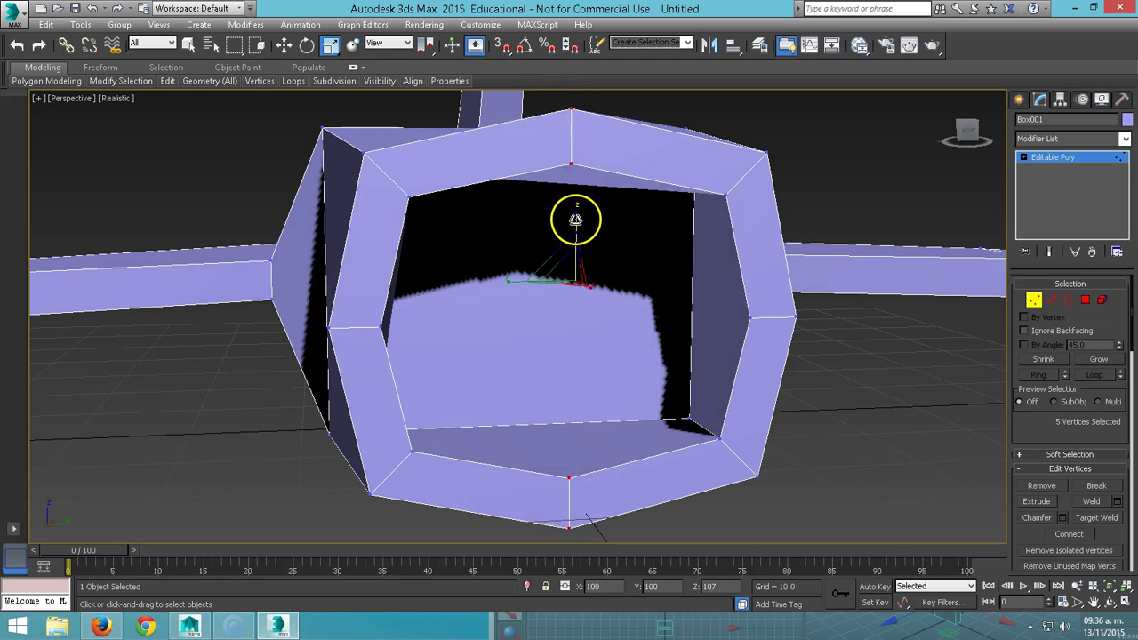
{"action": "scroll", "coordinate": [579, 271], "scroll_direction": "down", "scroll_amount": 3}
{"action": "mouse_move", "coordinate": [575, 301]}
{"action": "middle_mouse_down", "text": "alt"}
{"action": "mouse_move", "coordinate": [815, 322]}
{"action": "mouse_move", "coordinate": [551, 305]}
{"action": "mouse_move", "coordinate": [762, 323]}
{"action": "mouse_move", "coordinate": [750, 323]}
{"action": "middle_mouse_up", "text": "alt"}
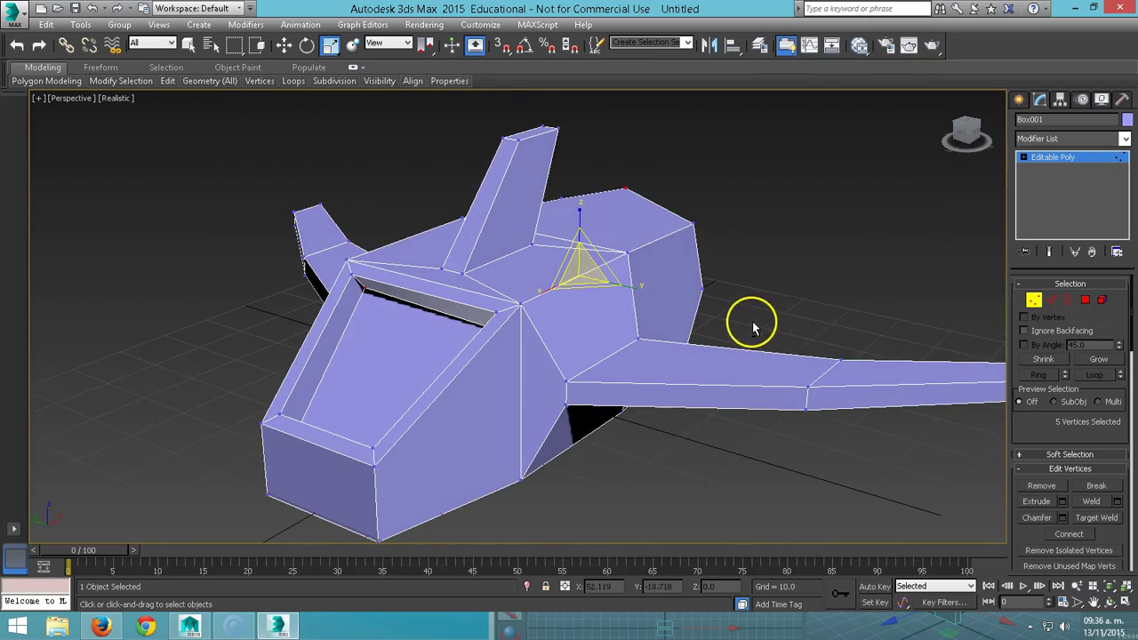
{"action": "left_click", "coordinate": [1124, 140]}
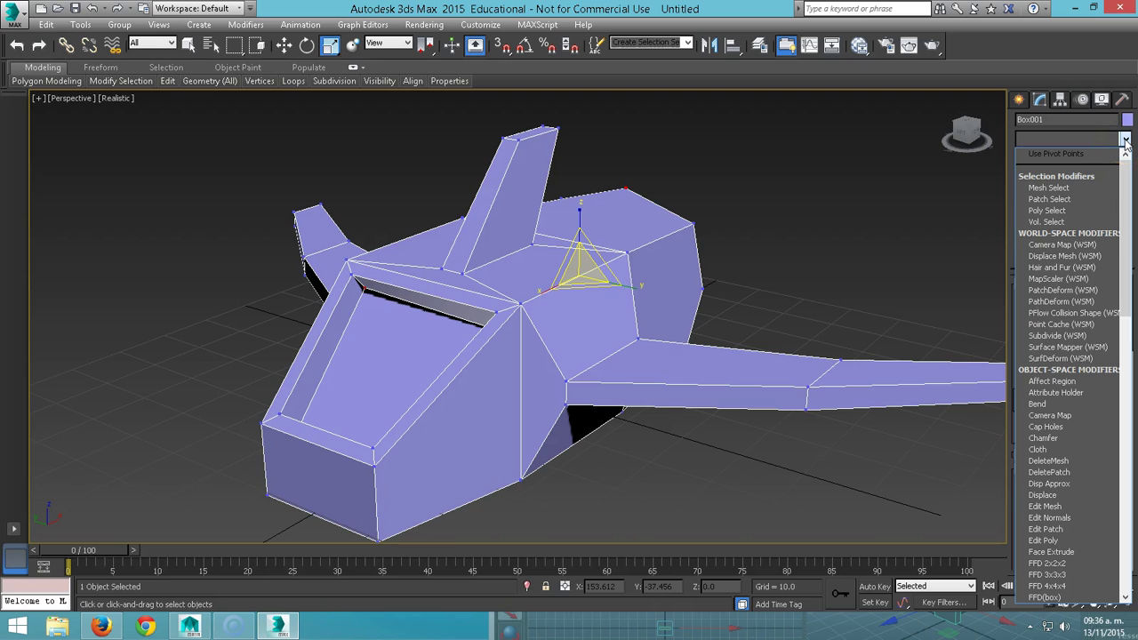
Step: Apply a MeshSmooth modifier to the hull with the Classic subdivision method
{"action": "key", "text": "m"}
{"action": "key", "text": "a"}
{"action": "key", "text": "t"}
{"action": "key", "text": "Down"}
{"action": "key", "text": "Down"}
{"action": "key", "text": "Down"}
{"action": "key", "text": "Down"}
{"action": "key", "text": "Down"}
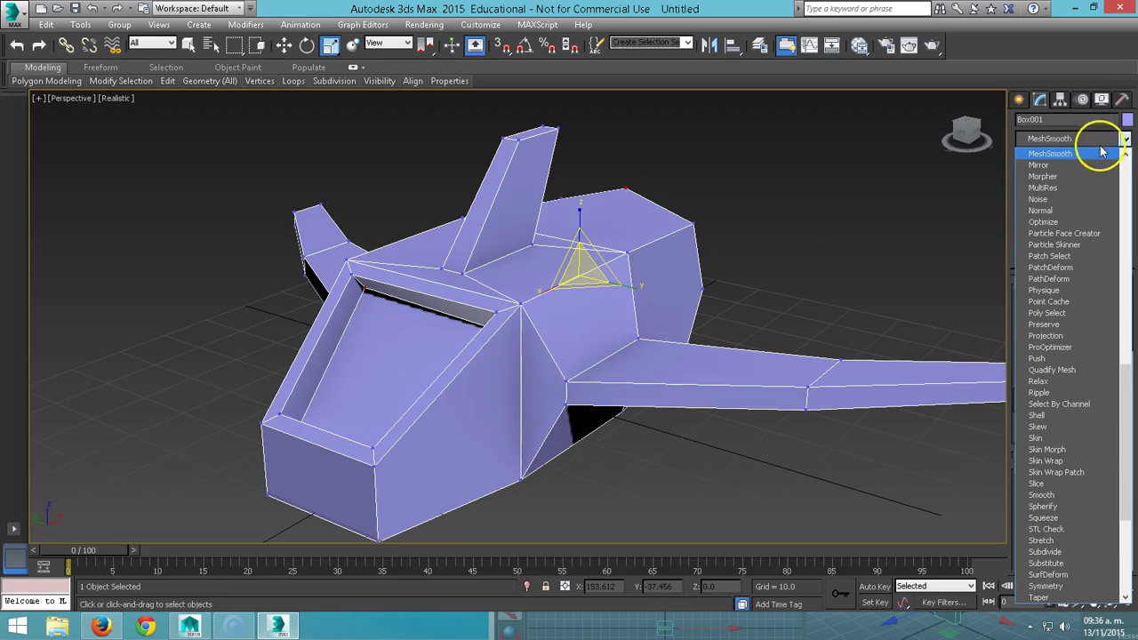
{"action": "left_click", "coordinate": [1098, 153]}
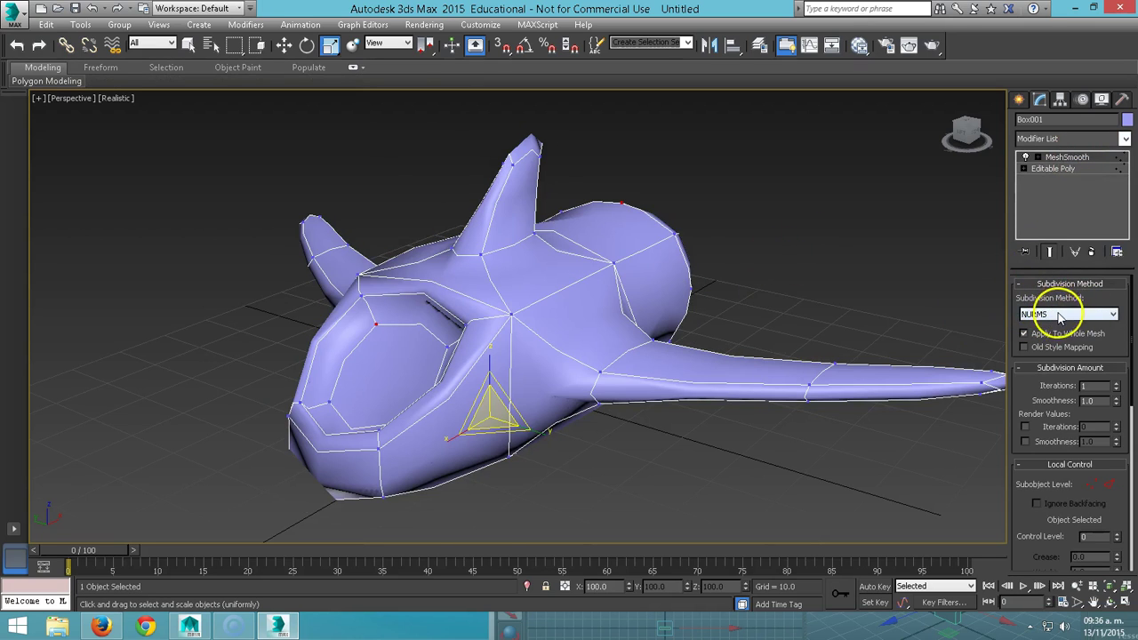
{"action": "left_click", "coordinate": [1070, 316]}
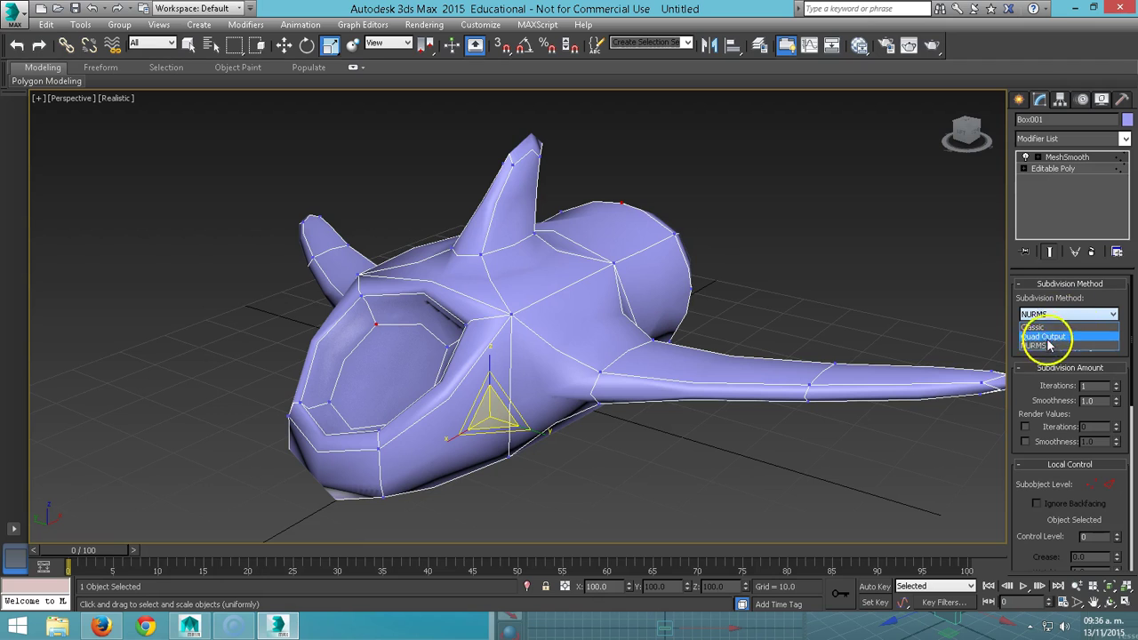
{"action": "left_click", "coordinate": [1045, 329]}
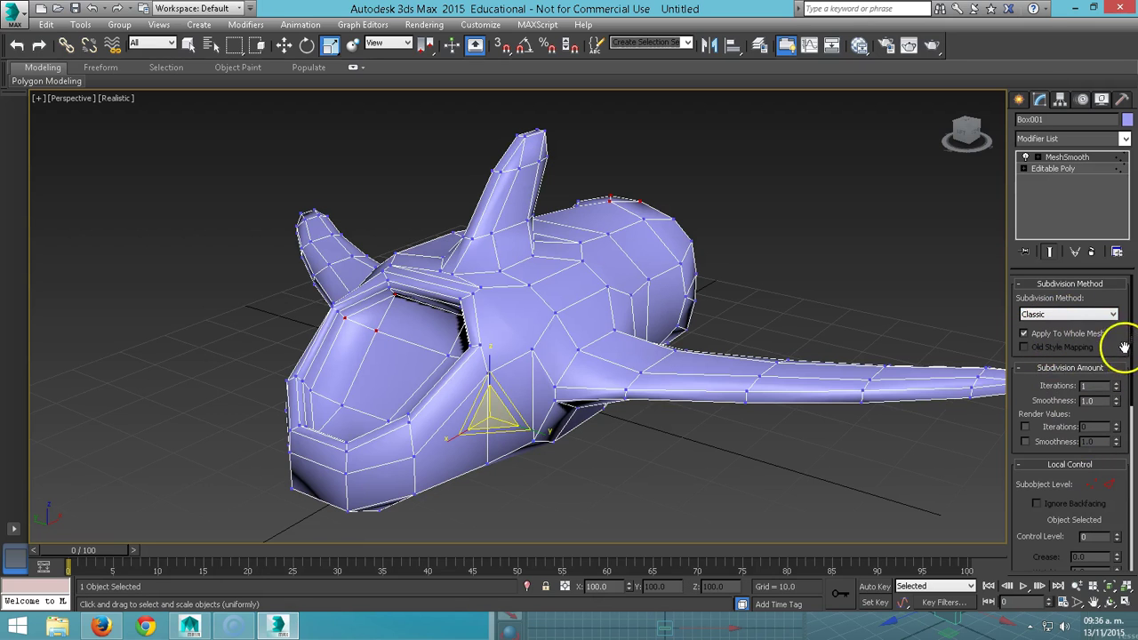
Step: Set MeshSmooth strength to 0.5, then 0.01, and render a test frame
{"action": "left_click_drag", "start_coordinate": [1133, 342], "coordinate": [1131, 457]}
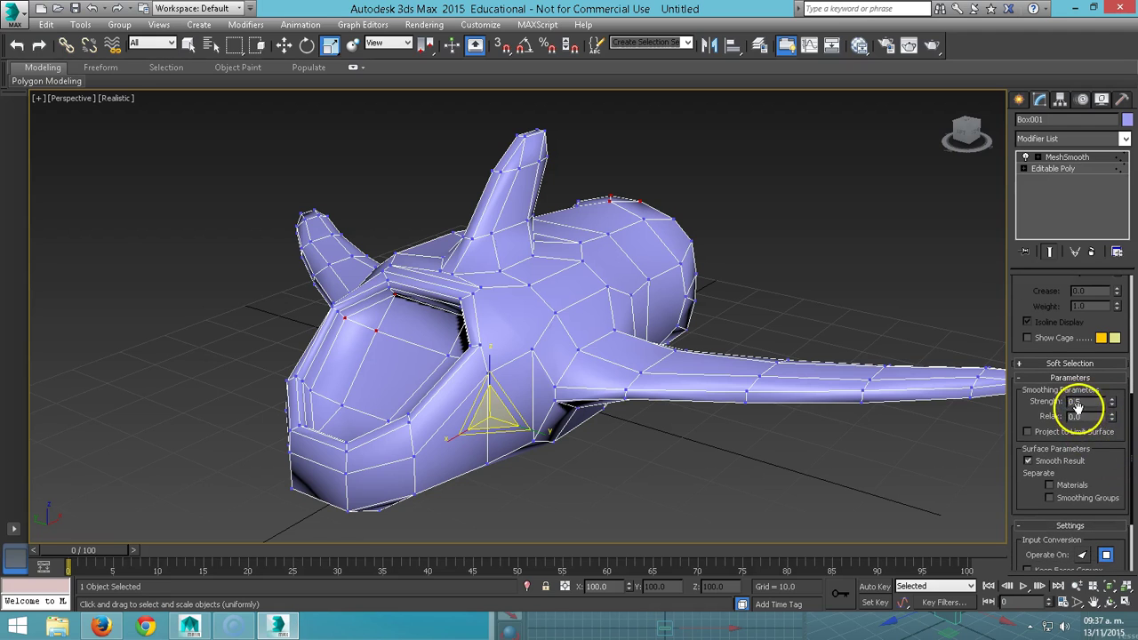
{"action": "key", "text": "Return"}
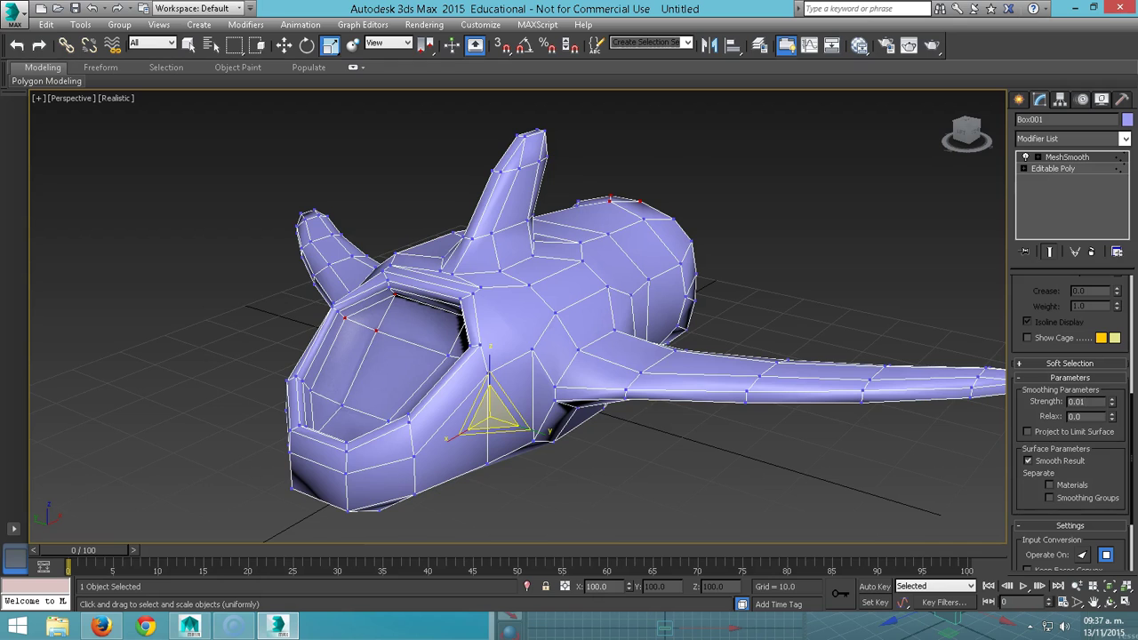
{"action": "key", "text": "Return"}
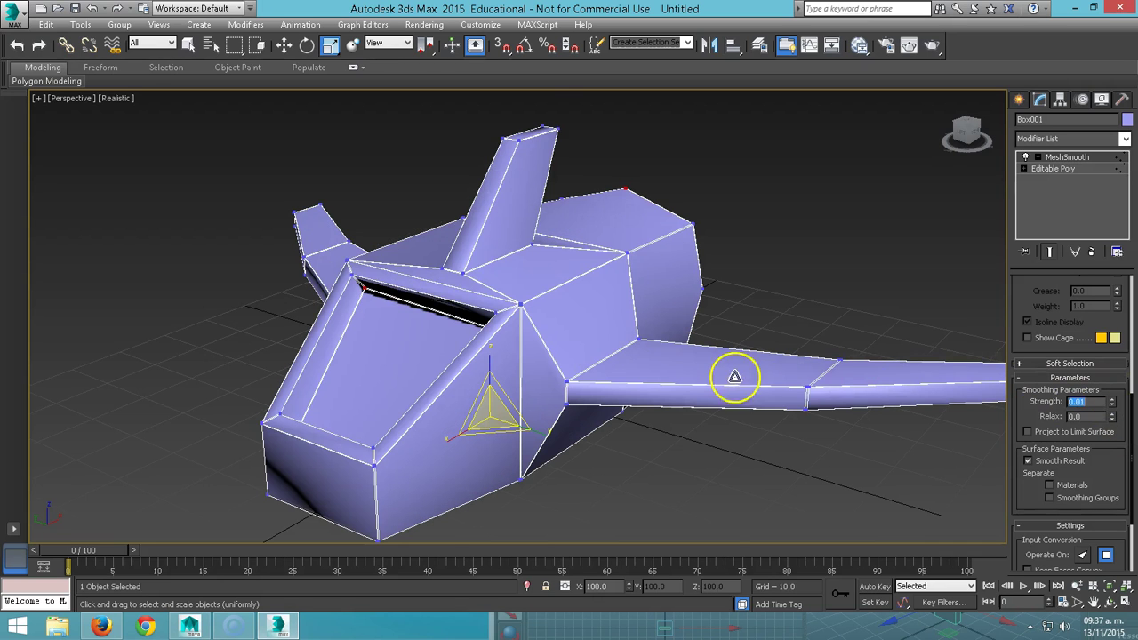
{"action": "scroll", "coordinate": [591, 251], "scroll_direction": "up", "scroll_amount": 3}
{"action": "scroll", "coordinate": [591, 251], "scroll_direction": "up", "scroll_amount": 2}
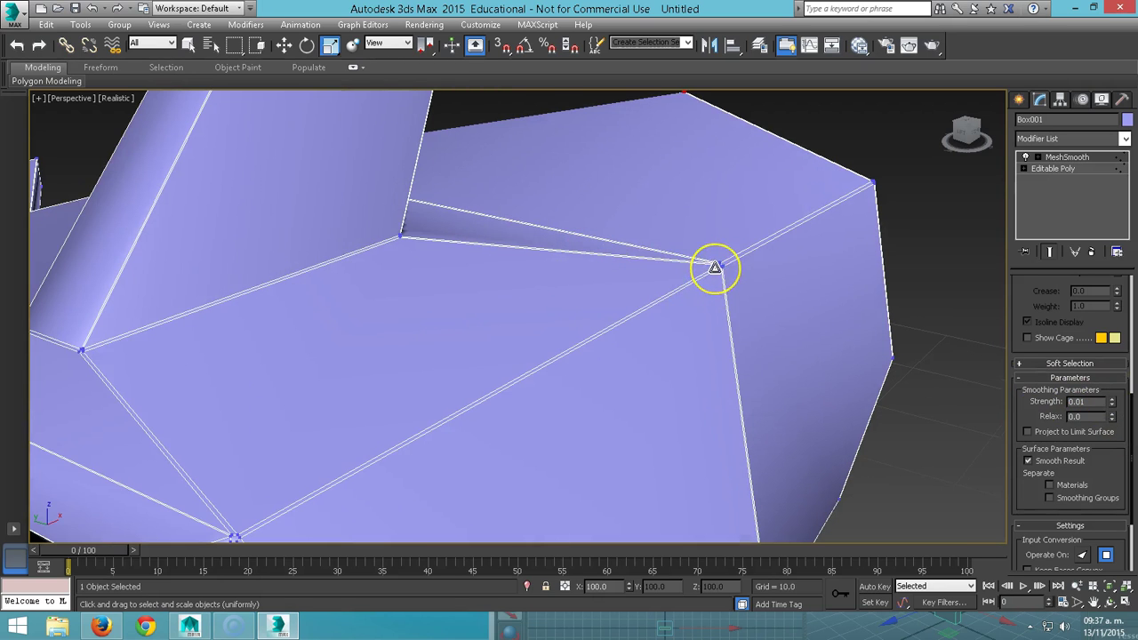
{"action": "scroll", "coordinate": [715, 267], "scroll_direction": "down", "scroll_amount": 2}
{"action": "scroll", "coordinate": [715, 266], "scroll_direction": "down", "scroll_amount": 3}
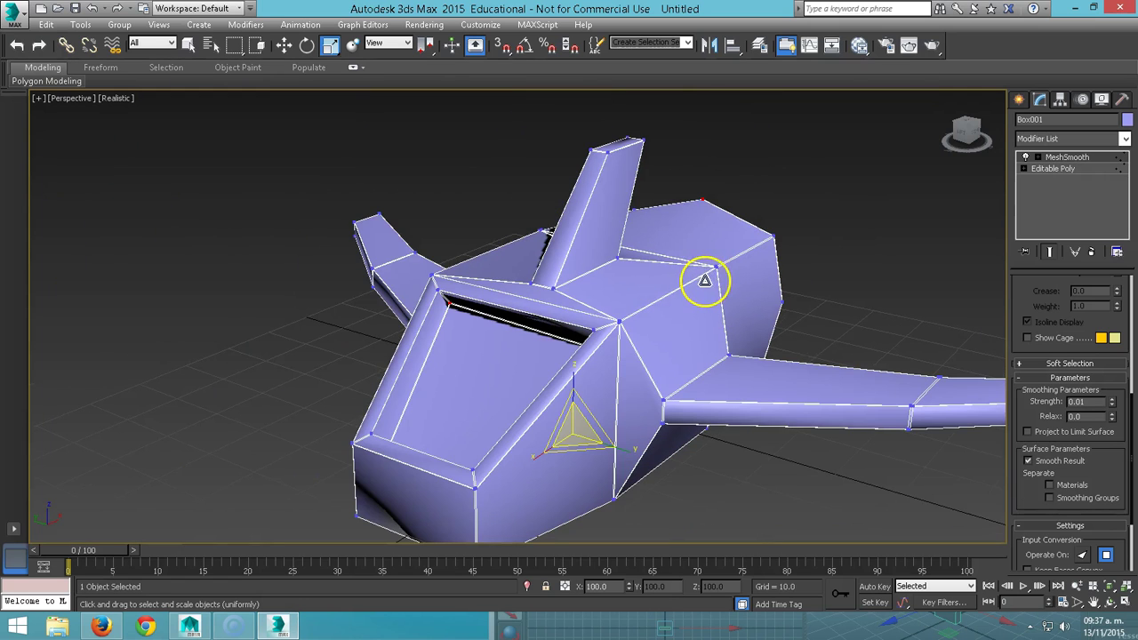
{"action": "key", "text": "shift+q"}
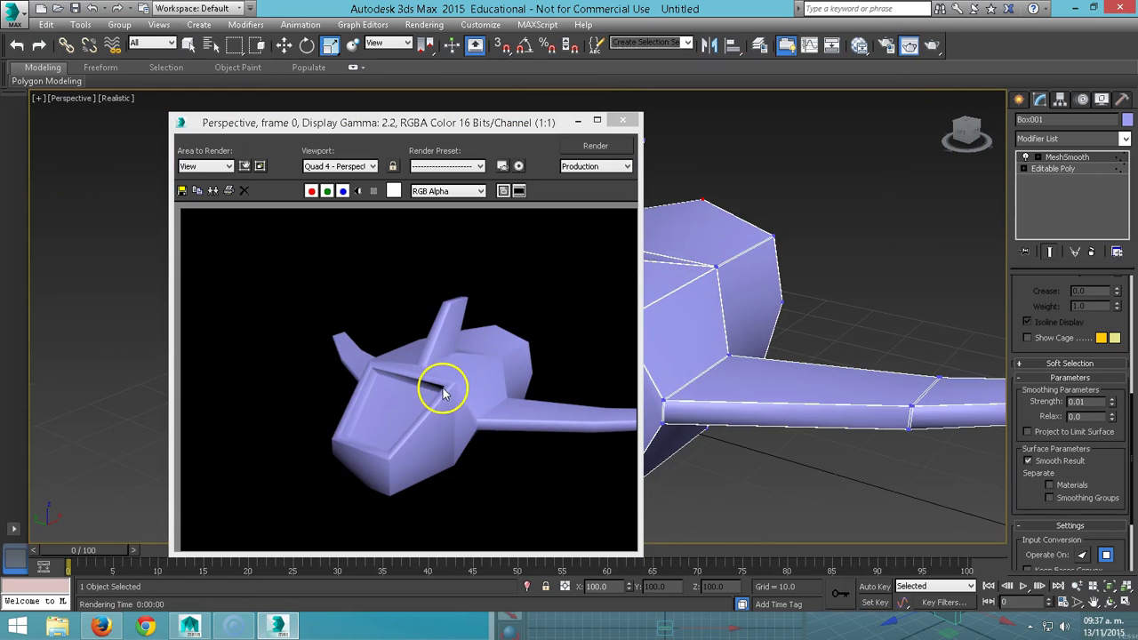
Step: Render the ship with MeshSmooth turned off for comparison, then turn MeshSmooth back on
{"action": "left_click", "coordinate": [622, 120]}
{"action": "left_click", "coordinate": [1025, 156]}
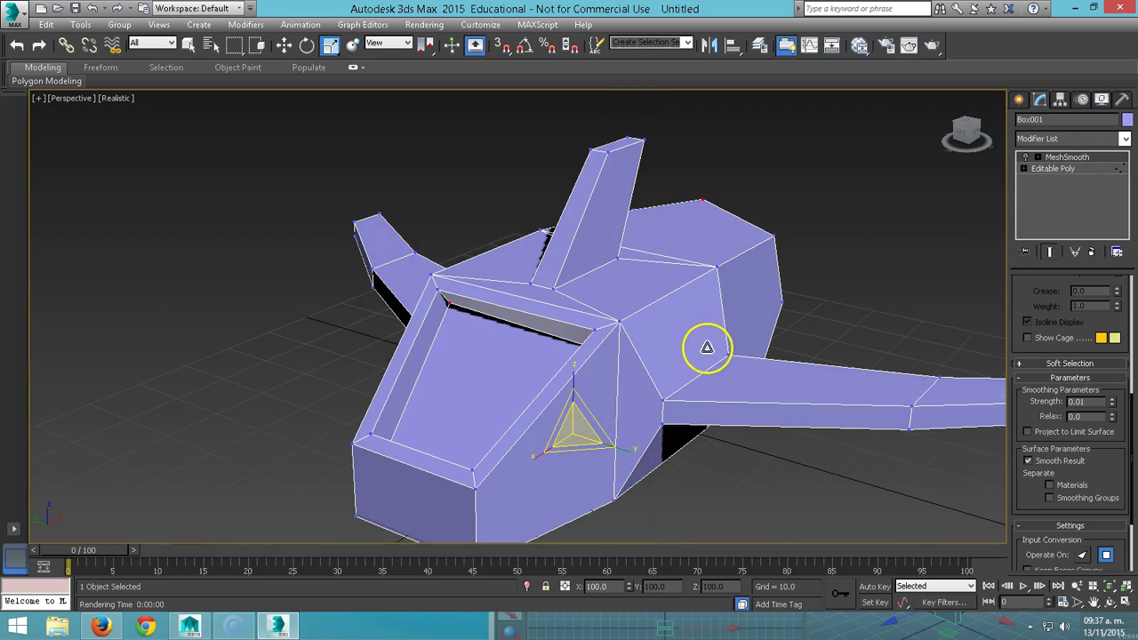
{"action": "key", "text": "shift+q"}
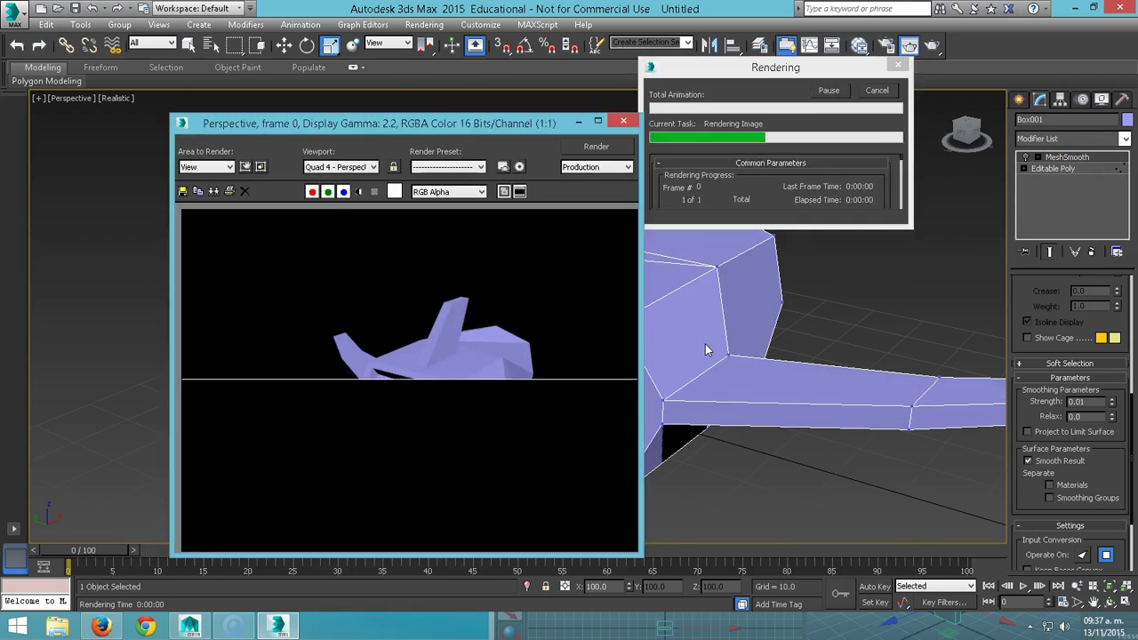
{"action": "left_click", "coordinate": [624, 120]}
{"action": "left_click", "coordinate": [1026, 156]}
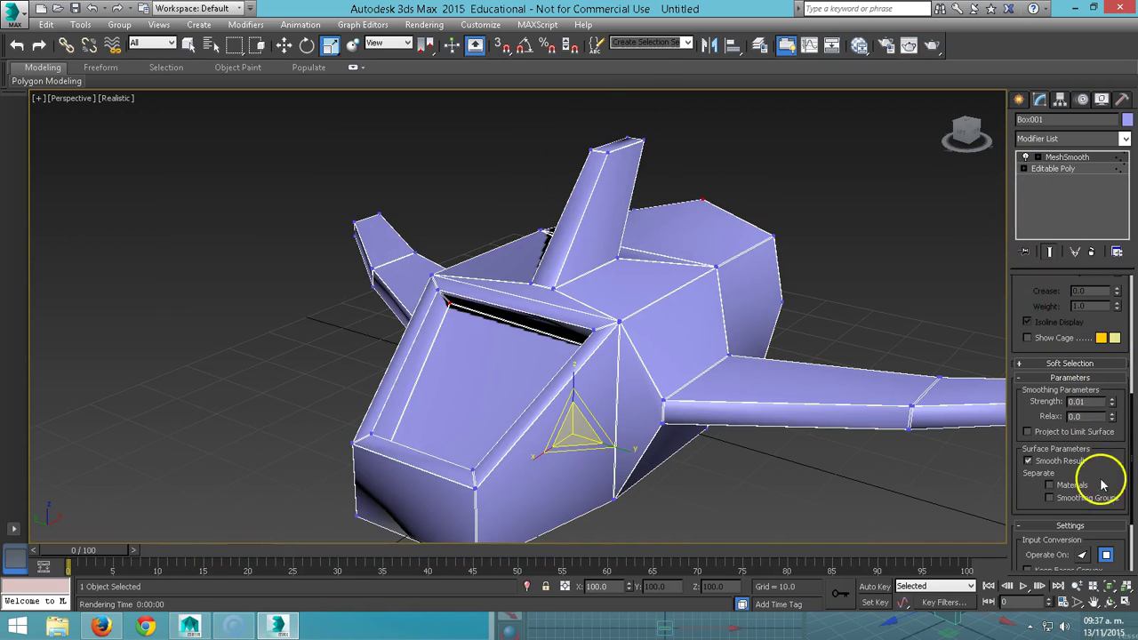
Step: Set MeshSmooth strength to 0.12, re-render, and orbit to a side view
{"action": "left_click", "coordinate": [1112, 405]}
{"action": "left_click_drag", "start_coordinate": [1112, 402], "coordinate": [1112, 391]}
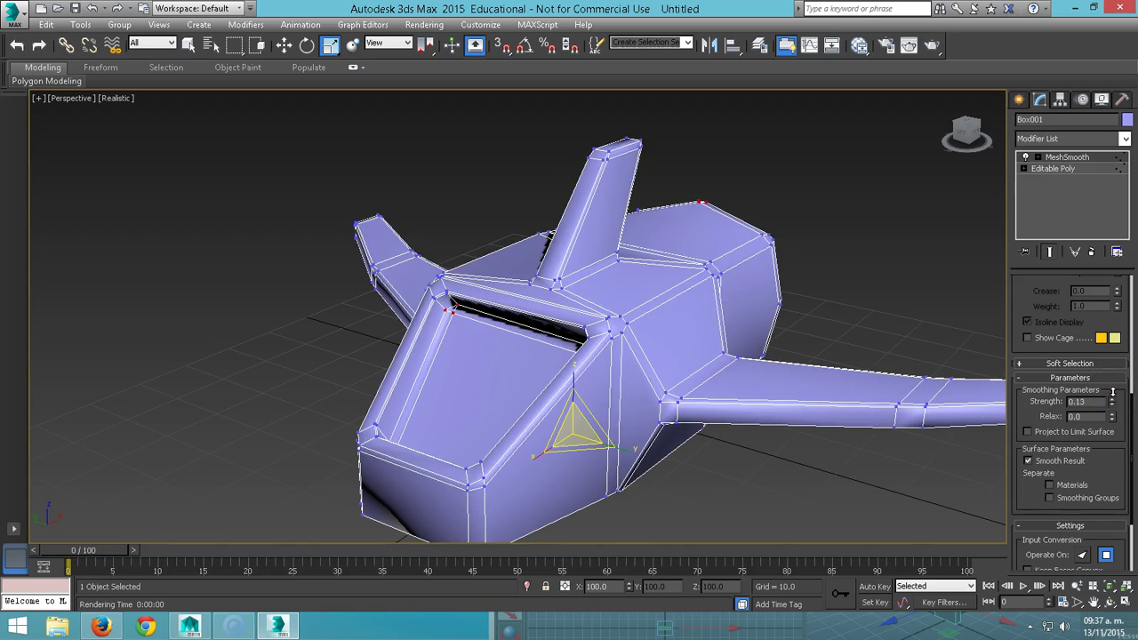
{"action": "key", "text": "shift+q"}
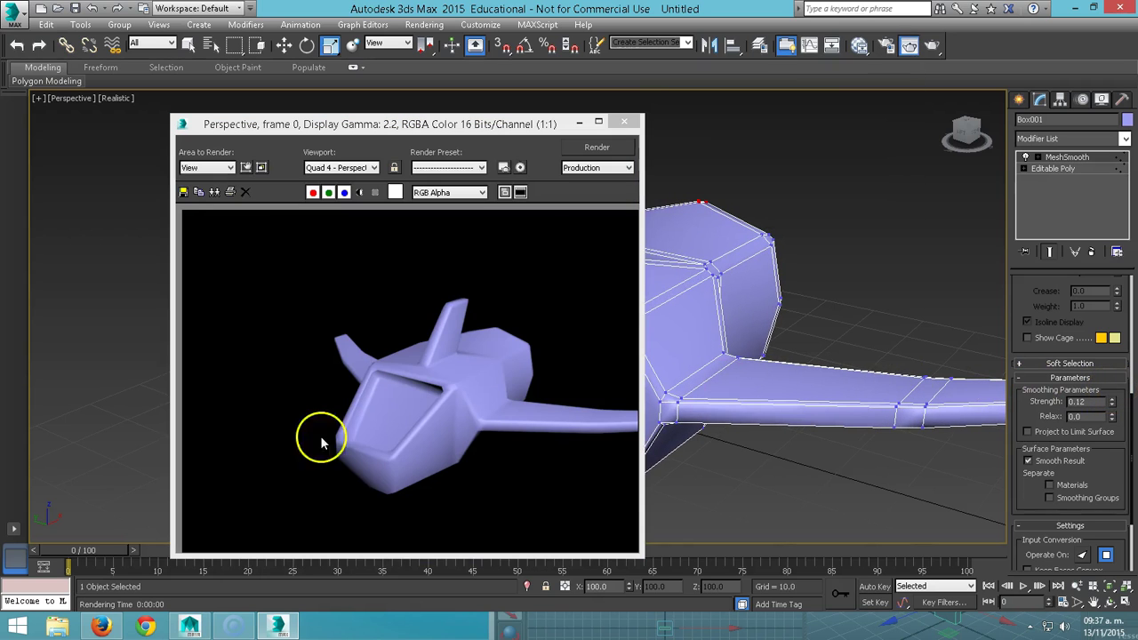
{"action": "left_click", "coordinate": [625, 123]}
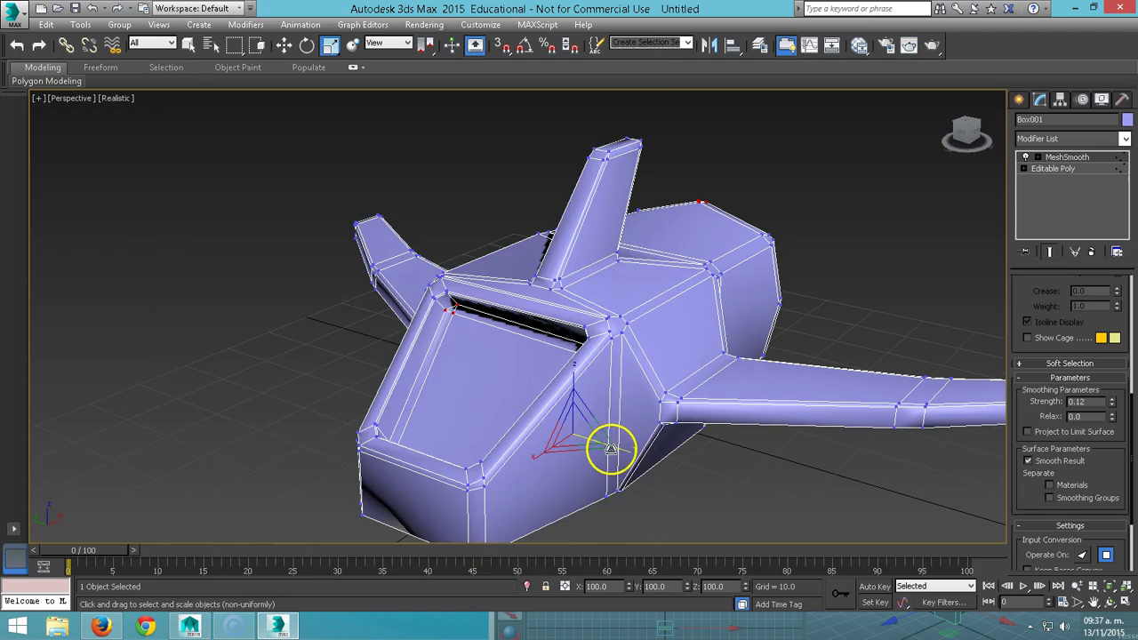
{"action": "scroll", "coordinate": [609, 449], "scroll_direction": "down", "scroll_amount": 1}
{"action": "scroll", "coordinate": [595, 435], "scroll_direction": "down", "scroll_amount": 3}
{"action": "mouse_move", "coordinate": [586, 429]}
{"action": "middle_mouse_down", "text": "alt"}
{"action": "mouse_move", "coordinate": [794, 394]}
{"action": "mouse_move", "coordinate": [484, 420]}
{"action": "mouse_move", "coordinate": [564, 406]}
{"action": "mouse_move", "coordinate": [559, 426]}
{"action": "mouse_move", "coordinate": [520, 437]}
{"action": "middle_mouse_up", "text": "alt"}
Step: Start a SphereGizmo from the Atmospheric Apparatus helpers and switch to the four-viewport layout
{"action": "left_click", "coordinate": [1019, 99]}
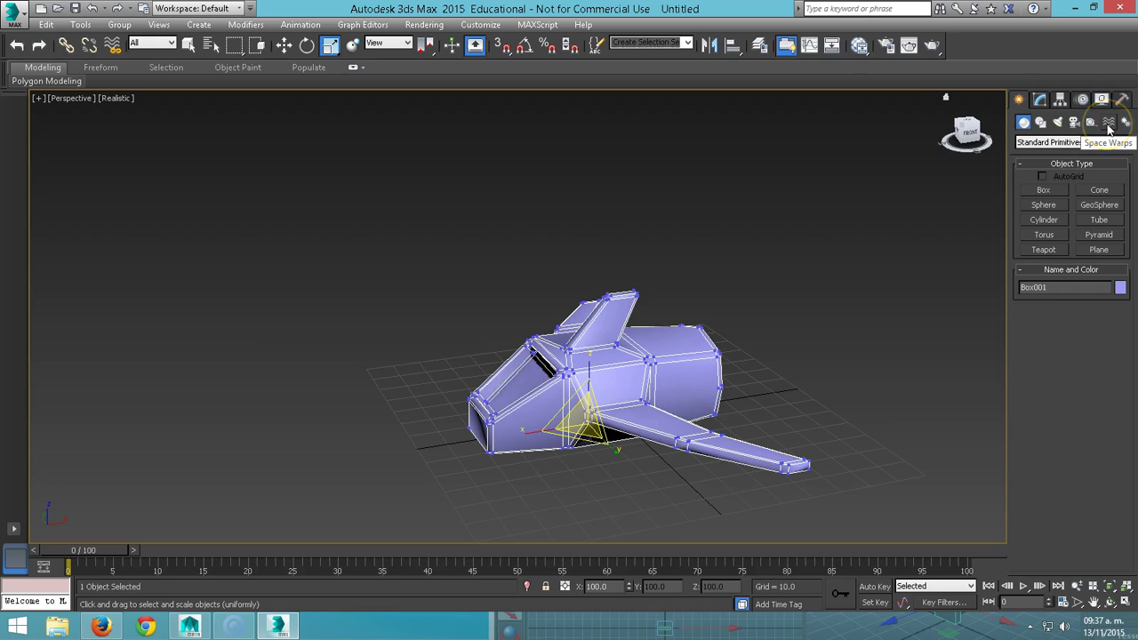
{"action": "left_click", "coordinate": [1108, 124]}
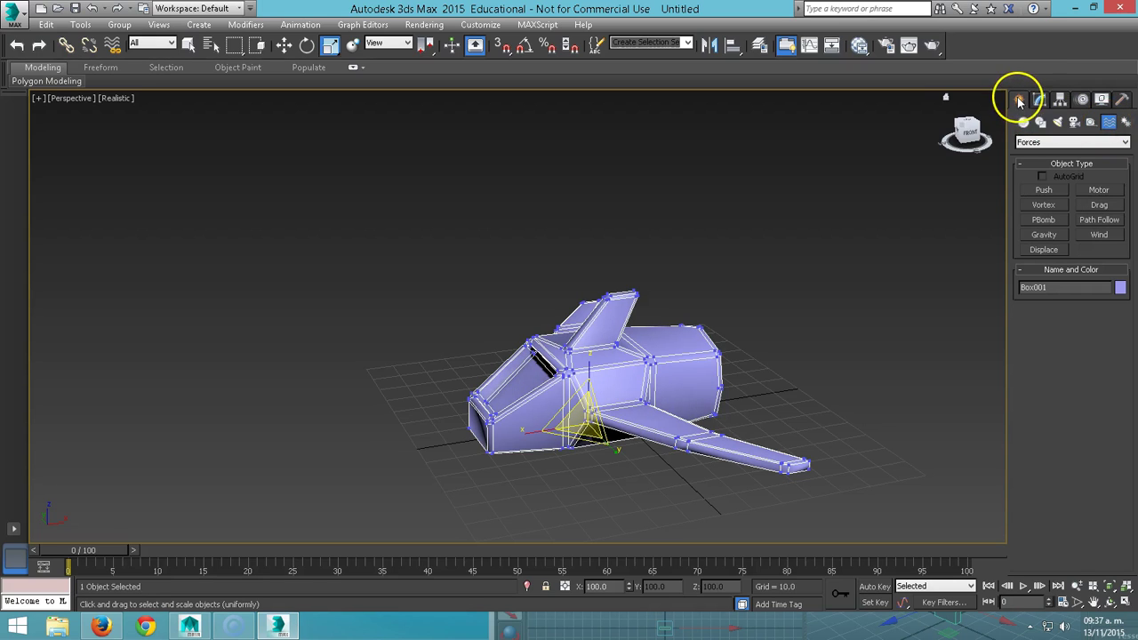
{"action": "left_click", "coordinate": [1061, 145]}
{"action": "left_click", "coordinate": [1101, 136]}
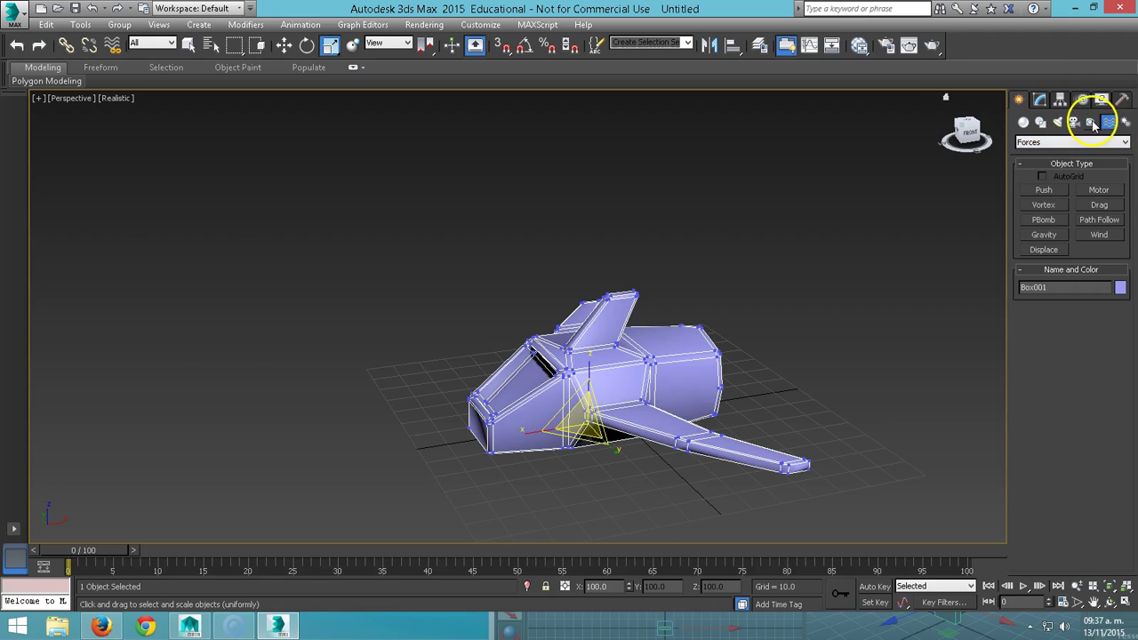
{"action": "left_click", "coordinate": [1090, 123]}
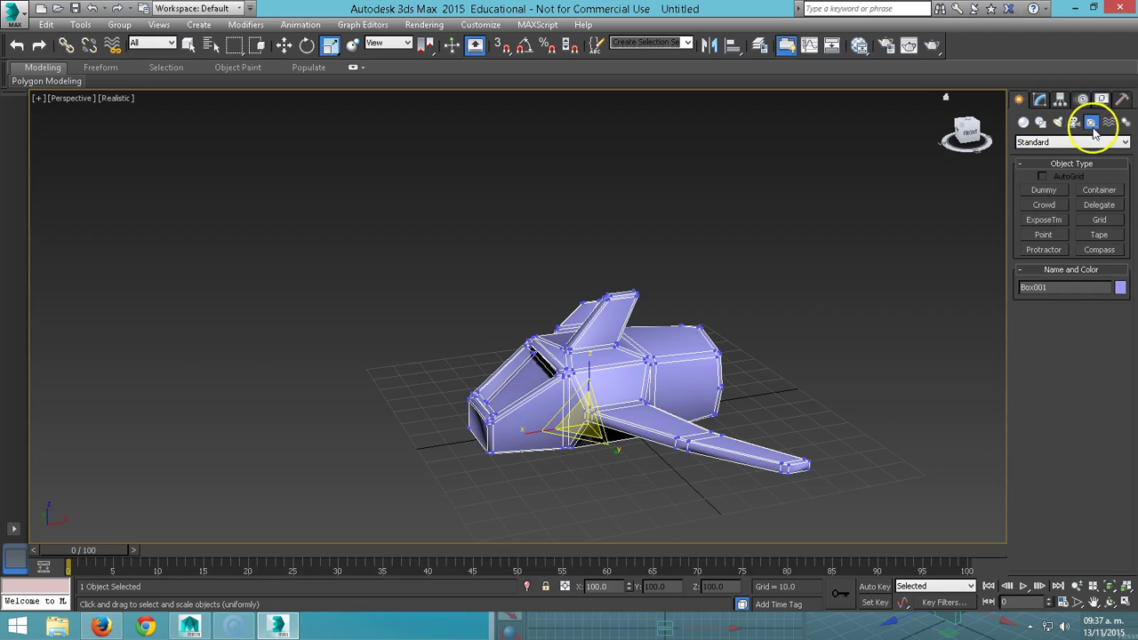
{"action": "left_click", "coordinate": [1046, 146]}
{"action": "left_click", "coordinate": [1038, 165]}
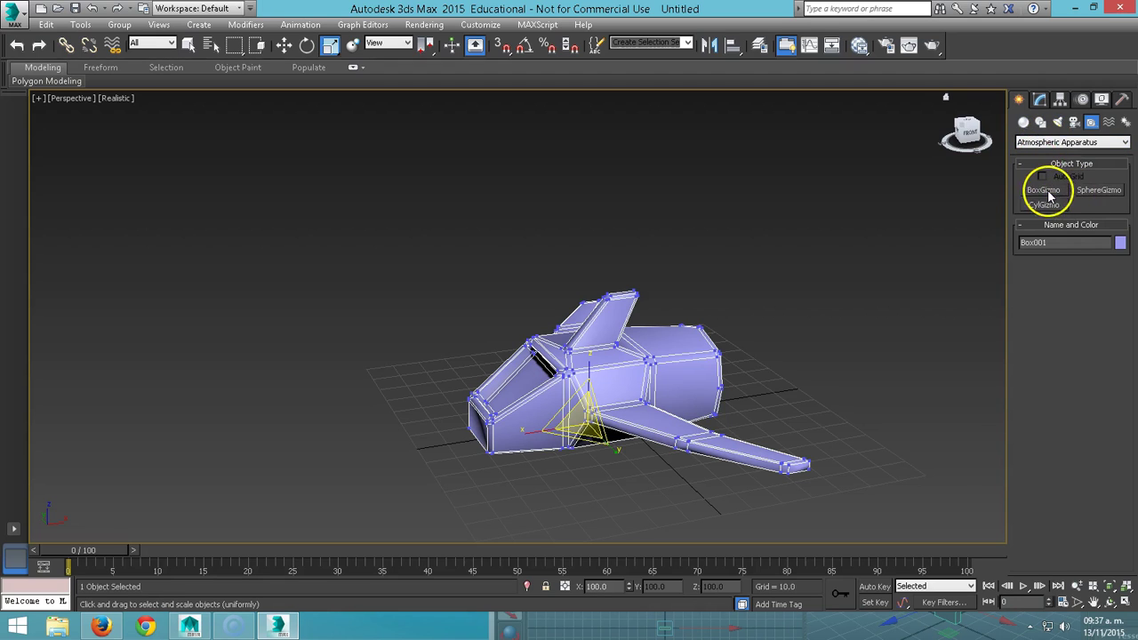
{"action": "left_click", "coordinate": [1096, 194]}
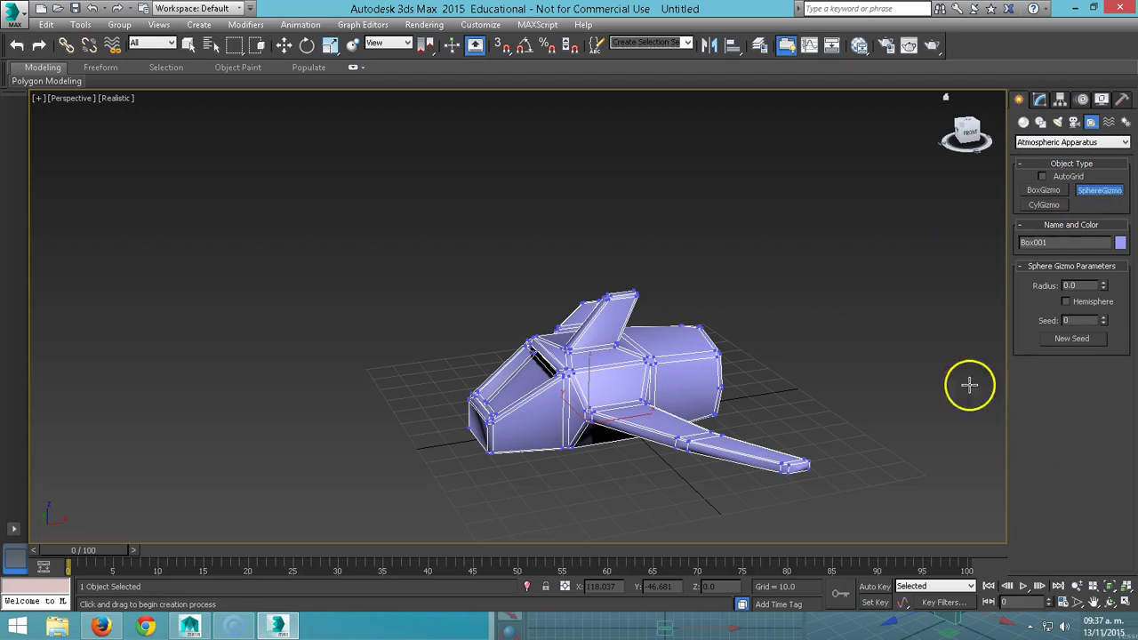
{"action": "left_click", "coordinate": [1125, 602]}
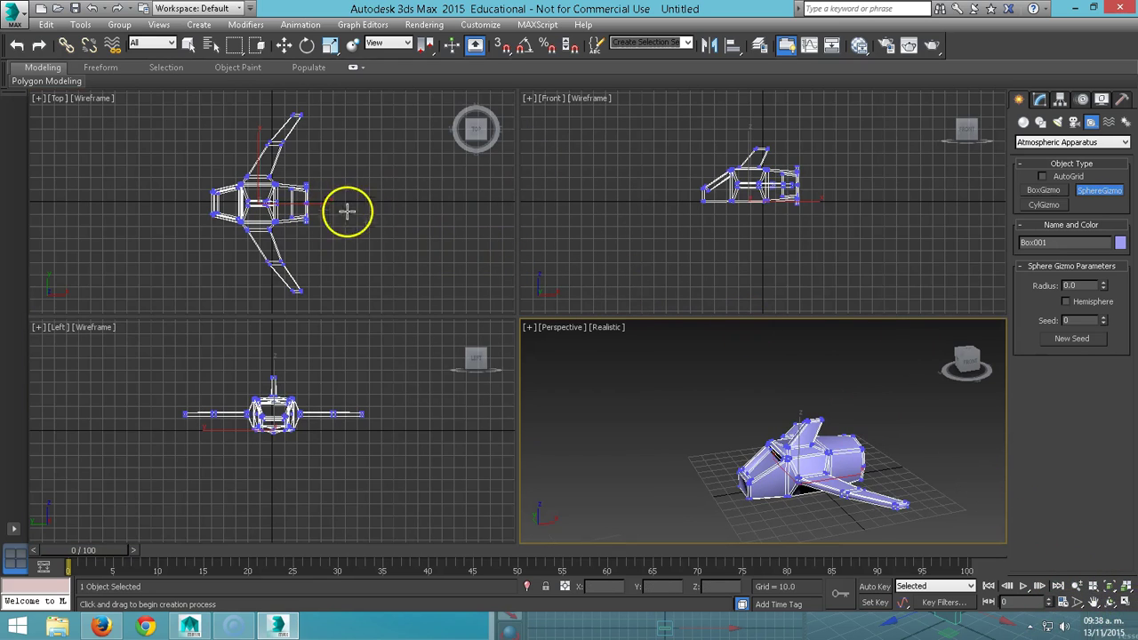
Step: Draw a hemisphere SphereGizmo behind the tail and rotate it 90° with angle snap in Front view
{"action": "left_click_drag", "start_coordinate": [314, 200], "coordinate": [333, 226]}
{"action": "left_click", "coordinate": [1064, 302]}
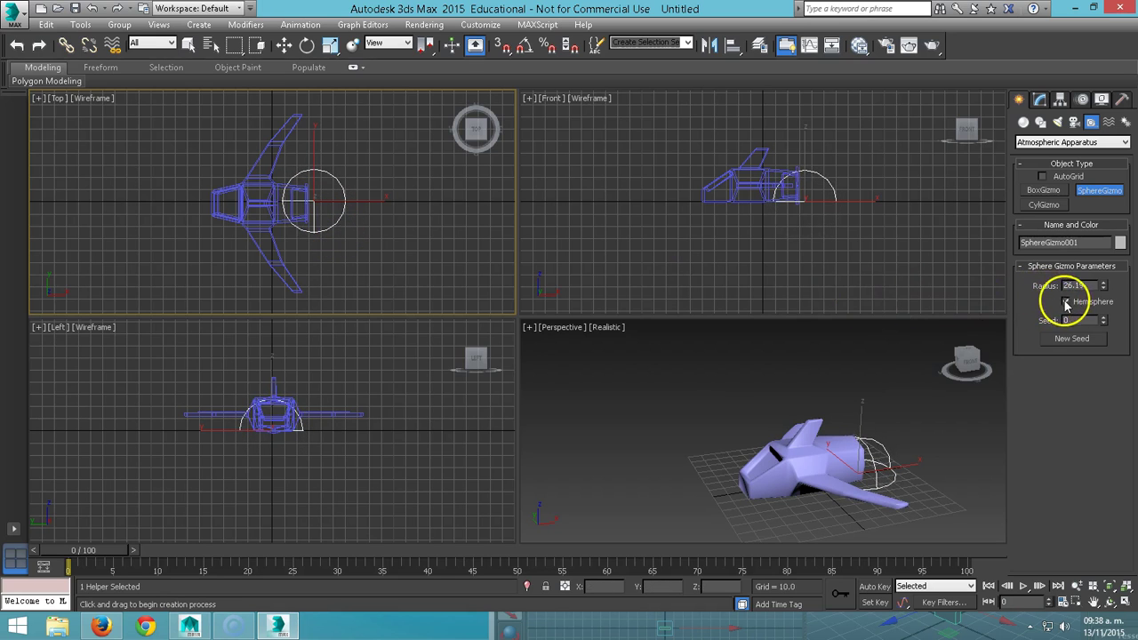
{"action": "left_click", "coordinate": [527, 46]}
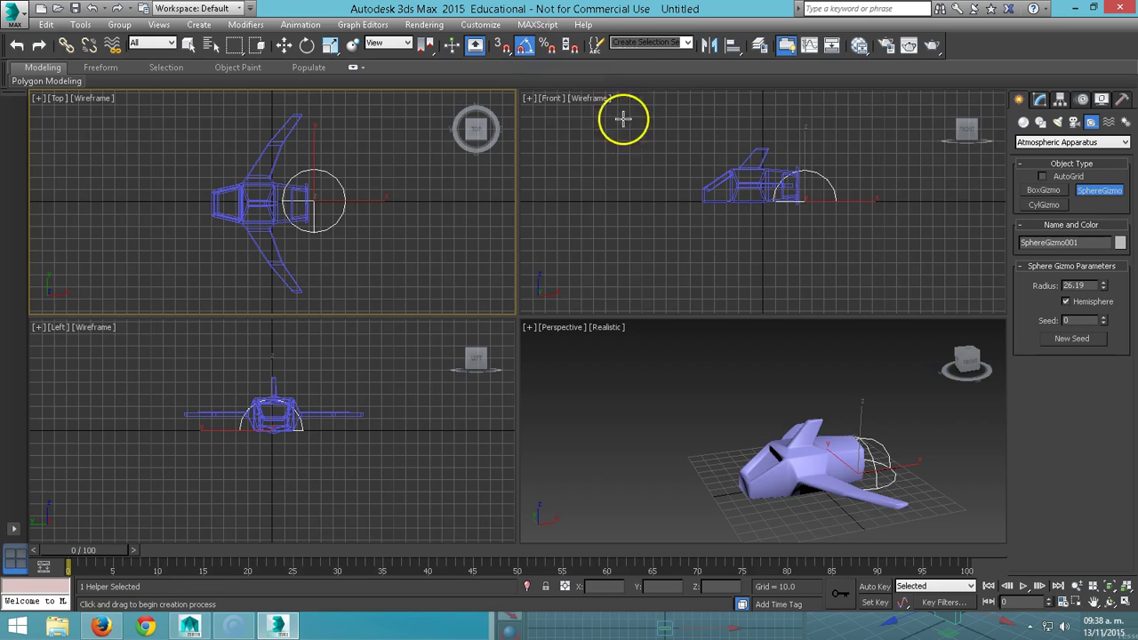
{"action": "right_click", "coordinate": [825, 167]}
{"action": "right_click", "coordinate": [826, 170]}
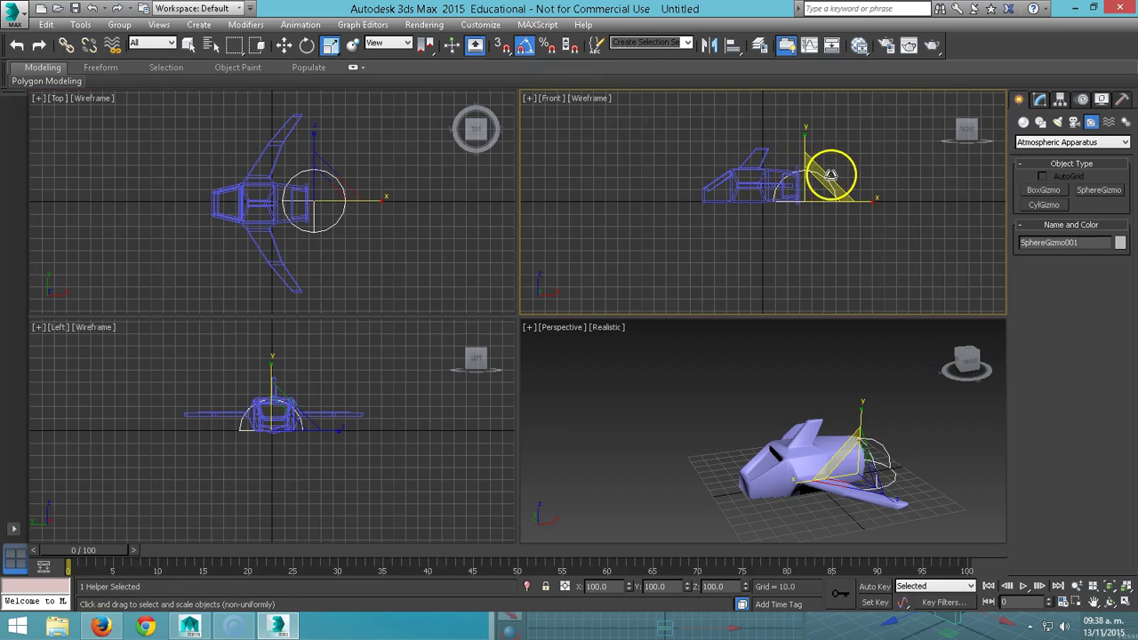
{"action": "right_click", "coordinate": [824, 182]}
{"action": "left_click", "coordinate": [849, 195]}
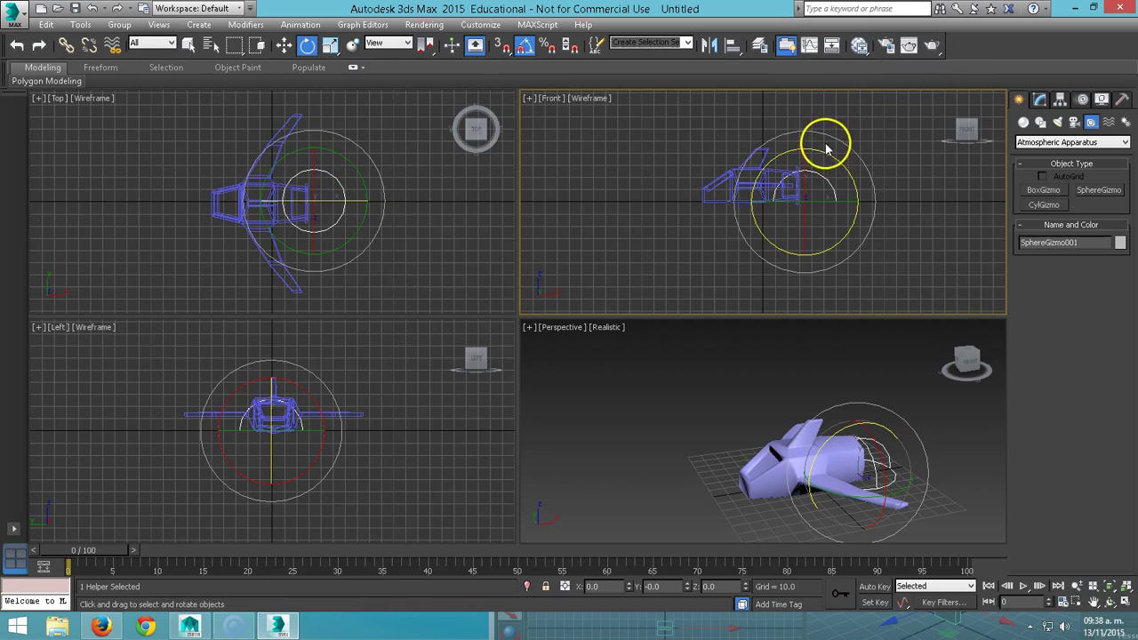
{"action": "left_click_drag", "start_coordinate": [828, 154], "coordinate": [876, 197]}
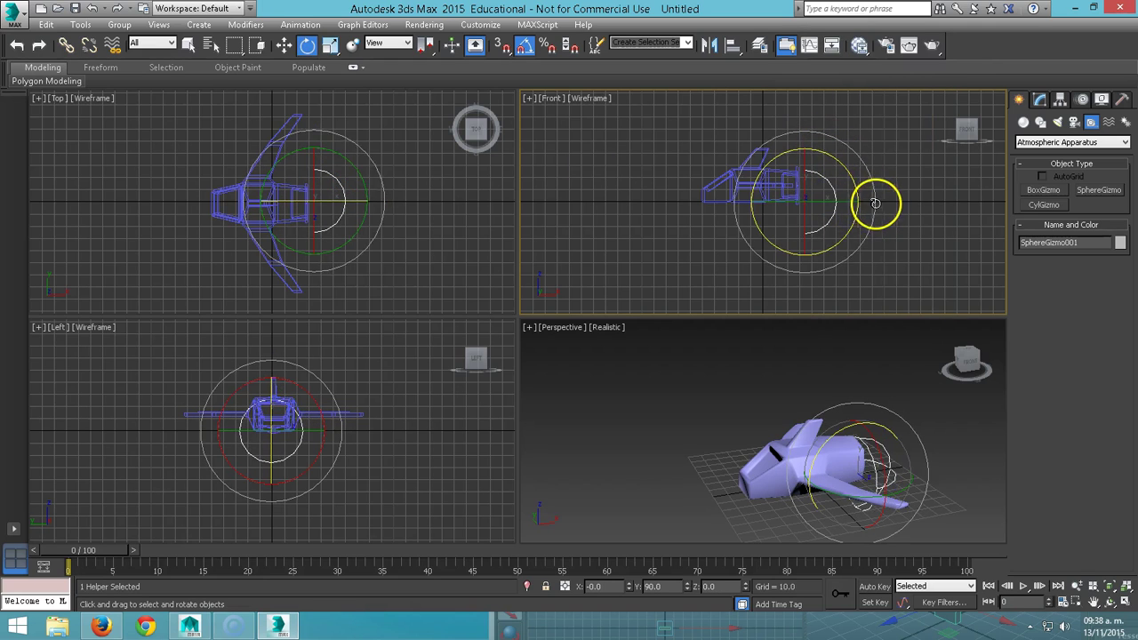
Step: Squash the gizmo non-uniformly in the Top view to about half width
{"action": "right_click", "coordinate": [331, 170]}
{"action": "key", "text": "r"}
{"action": "left_click_drag", "start_coordinate": [329, 170], "coordinate": [318, 183]}
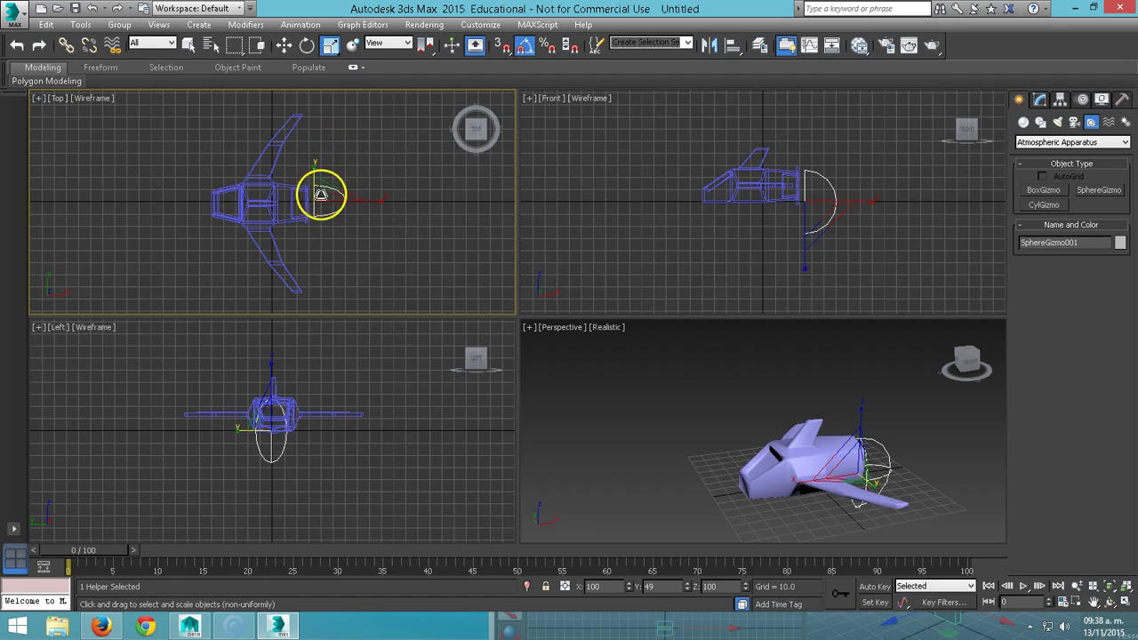
{"action": "mouse_move", "coordinate": [266, 368]}
{"action": "left_mouse_down"}
{"action": "mouse_move", "coordinate": [281, 406]}
{"action": "mouse_move", "coordinate": [272, 370]}
{"action": "left_mouse_up"}
{"action": "key", "text": "w"}
Step: Nudge SphereGizmo001 toward the tail and stretch it along X into a long plume
{"action": "left_click", "coordinate": [310, 240]}
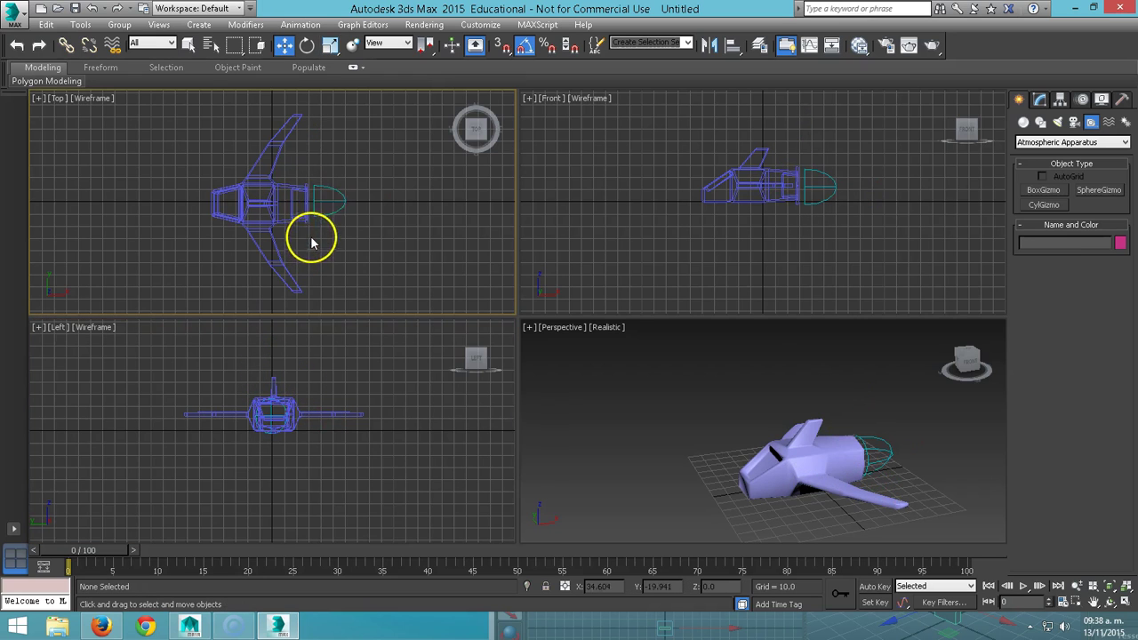
{"action": "left_click", "coordinate": [320, 186]}
{"action": "left_click_drag", "start_coordinate": [315, 163], "coordinate": [314, 166]}
{"action": "left_click_drag", "start_coordinate": [348, 203], "coordinate": [343, 203]}
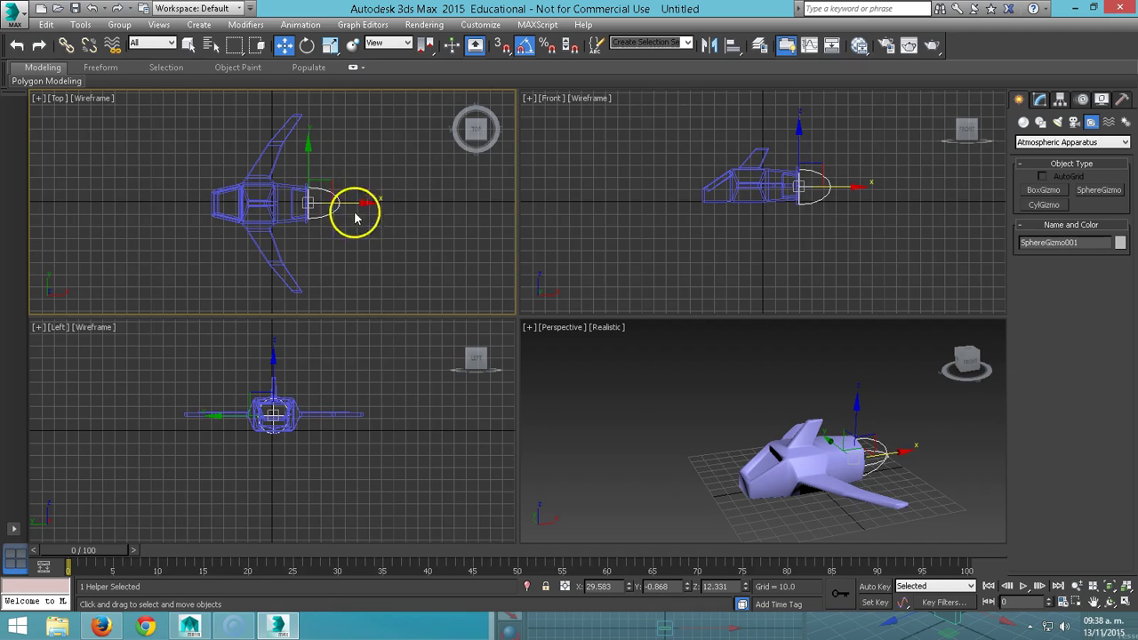
{"action": "key", "text": "r"}
{"action": "left_click_drag", "start_coordinate": [385, 199], "coordinate": [474, 227]}
Step: Select the ship in the Perspective view with the Move tool active
{"action": "left_click", "coordinate": [703, 192]}
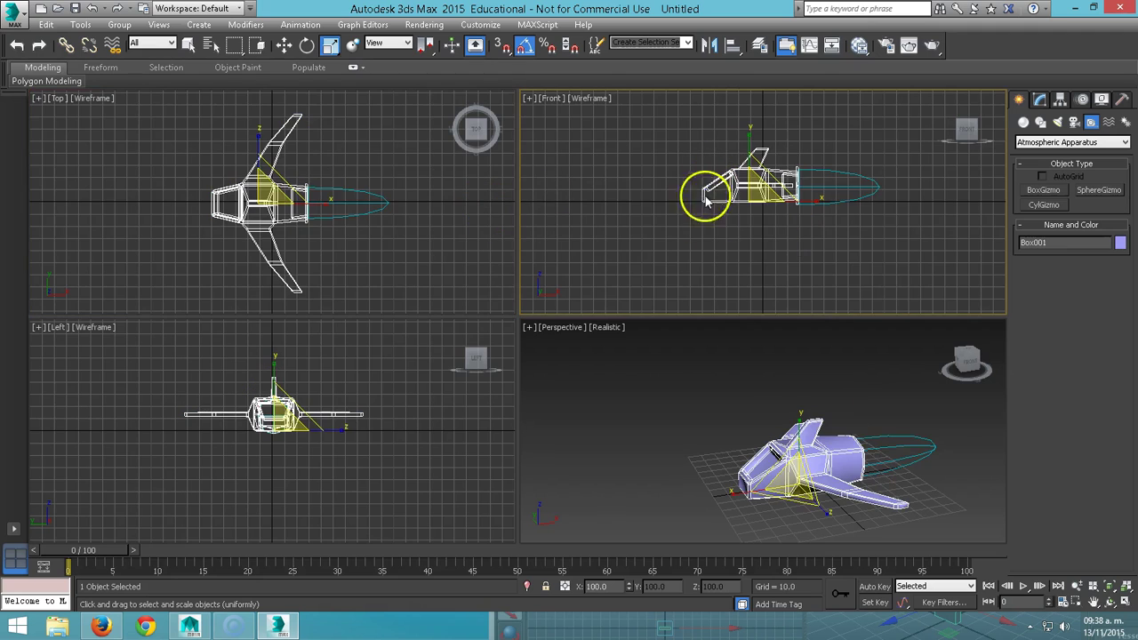
{"action": "left_click", "coordinate": [855, 471]}
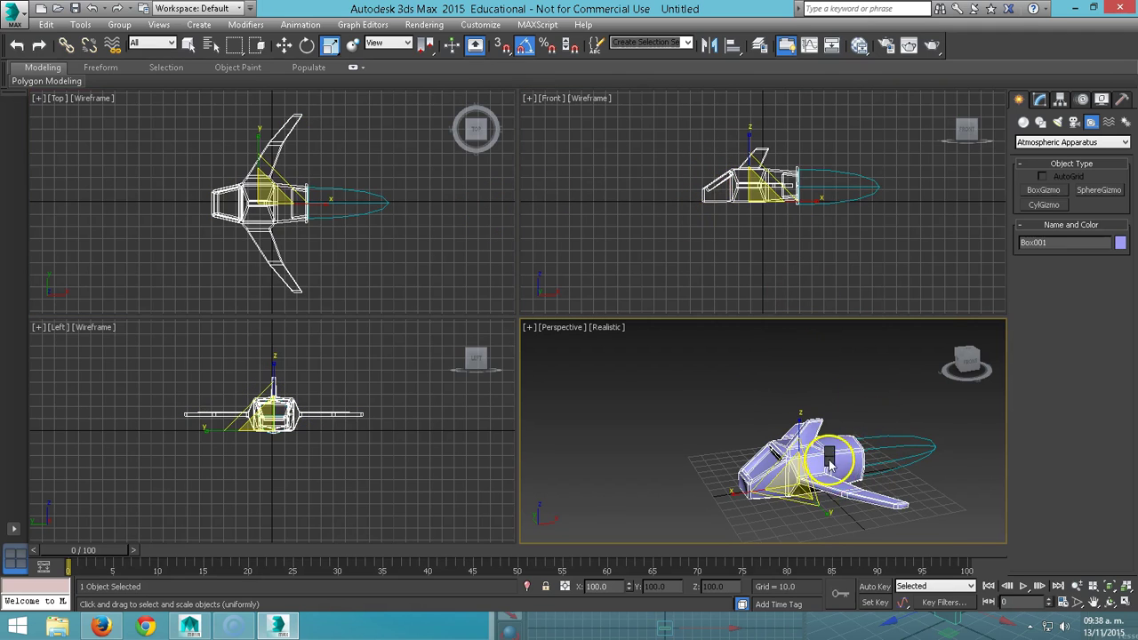
{"action": "key", "text": "w"}
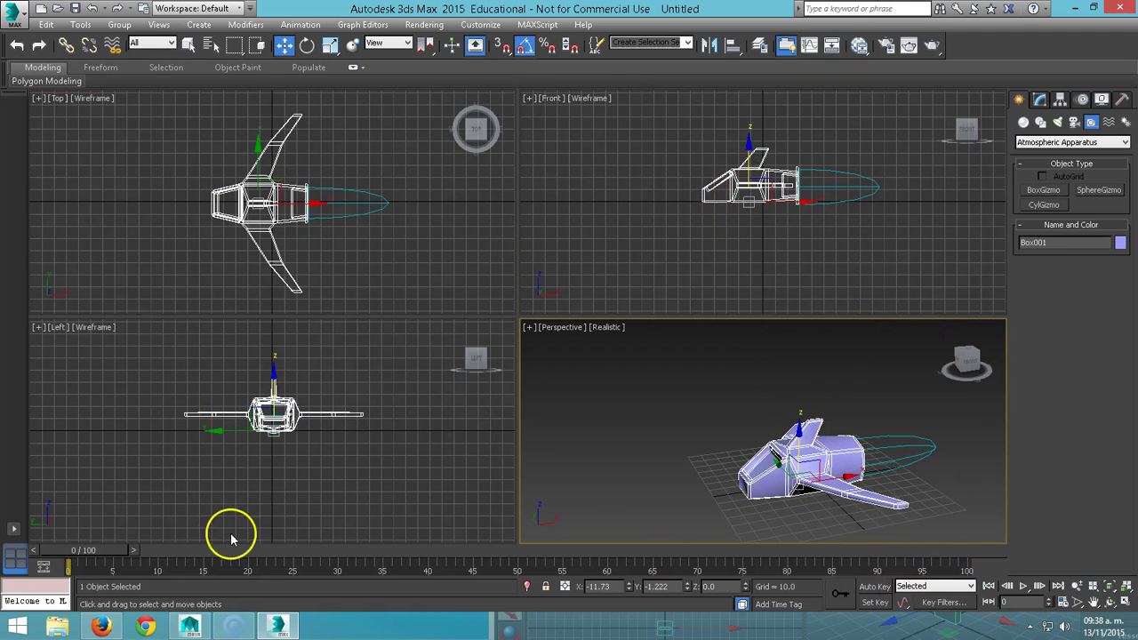
Step: With Auto Key on, move the ship forward at frame 40
{"action": "left_click", "coordinate": [873, 587]}
{"action": "mouse_move", "coordinate": [103, 559]}
{"action": "left_mouse_down"}
{"action": "mouse_move", "coordinate": [427, 531]}
{"action": "mouse_move", "coordinate": [394, 533]}
{"action": "mouse_move", "coordinate": [470, 539]}
{"action": "mouse_move", "coordinate": [458, 544]}
{"action": "left_mouse_up"}
{"action": "key", "text": "w"}
{"action": "mouse_move", "coordinate": [833, 193]}
{"action": "left_mouse_down"}
{"action": "mouse_move", "coordinate": [893, 229]}
{"action": "mouse_move", "coordinate": [551, 216]}
{"action": "left_mouse_up"}
{"action": "scroll", "coordinate": [587, 231], "scroll_direction": "down", "scroll_amount": 3}
{"action": "scroll", "coordinate": [622, 246], "scroll_direction": "down", "scroll_amount": 2}
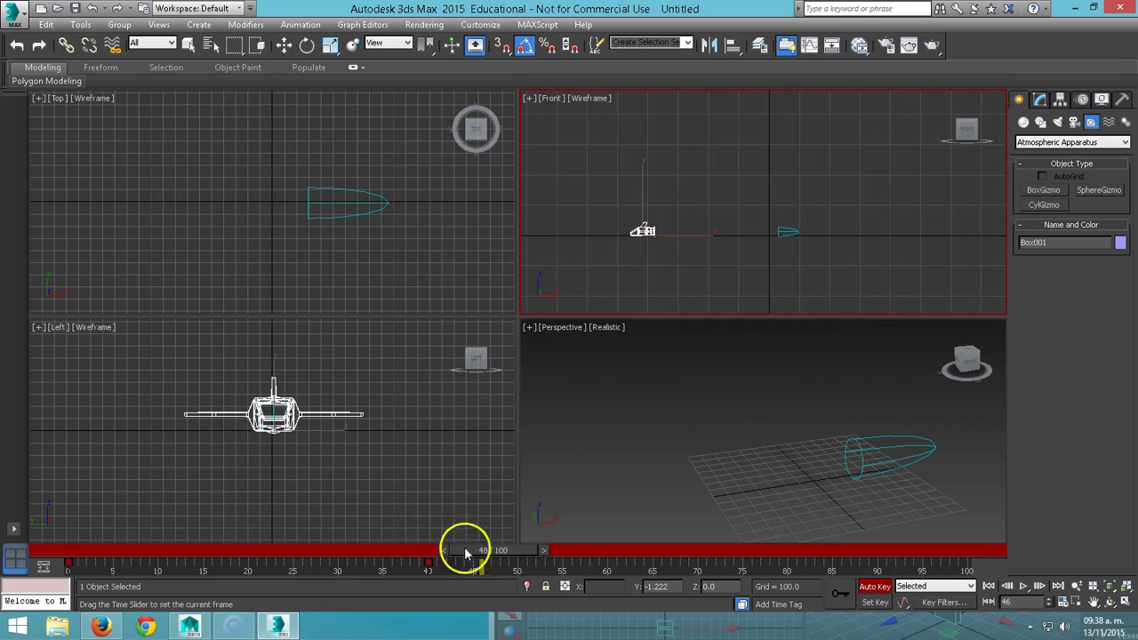
Step: Raise the ship at frame 100, return to frame 0, turn Auto Key off, and start Select and Link
{"action": "left_click_drag", "start_coordinate": [425, 548], "coordinate": [1015, 548]}
{"action": "middle_click_drag", "start_coordinate": [685, 231], "coordinate": [754, 245]}
{"action": "mouse_move", "coordinate": [753, 245]}
{"action": "left_mouse_down"}
{"action": "mouse_move", "coordinate": [780, 242]}
{"action": "mouse_move", "coordinate": [406, 229]}
{"action": "left_mouse_up"}
{"action": "mouse_move", "coordinate": [929, 551]}
{"action": "left_mouse_down"}
{"action": "mouse_move", "coordinate": [355, 539]}
{"action": "mouse_move", "coordinate": [112, 500]}
{"action": "left_mouse_up"}
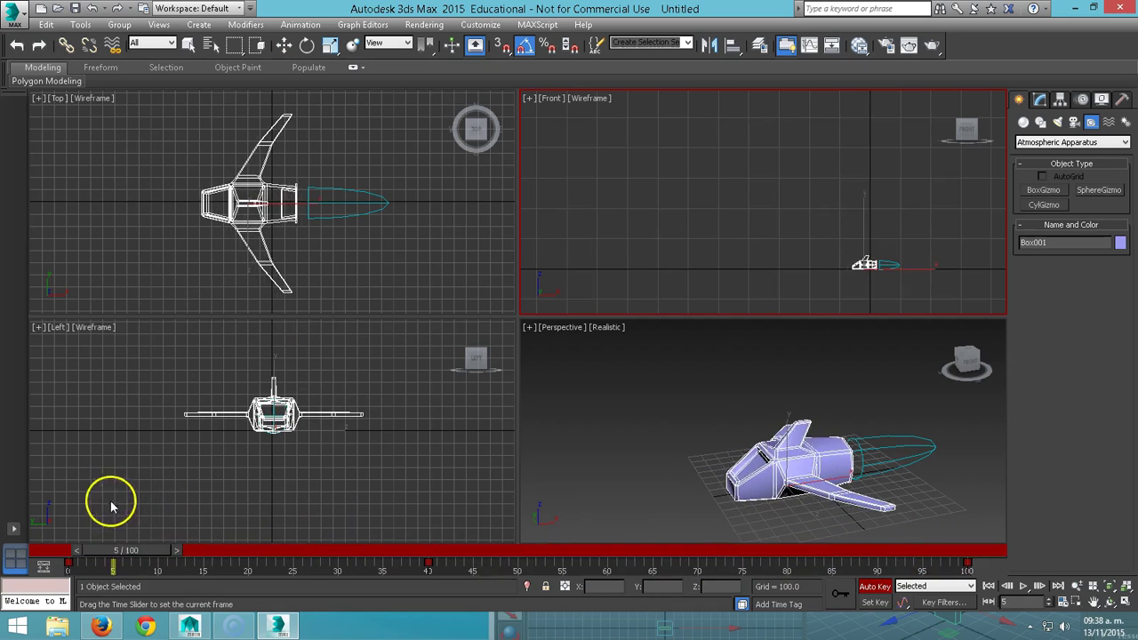
{"action": "left_click", "coordinate": [875, 587]}
{"action": "left_click", "coordinate": [66, 45]}
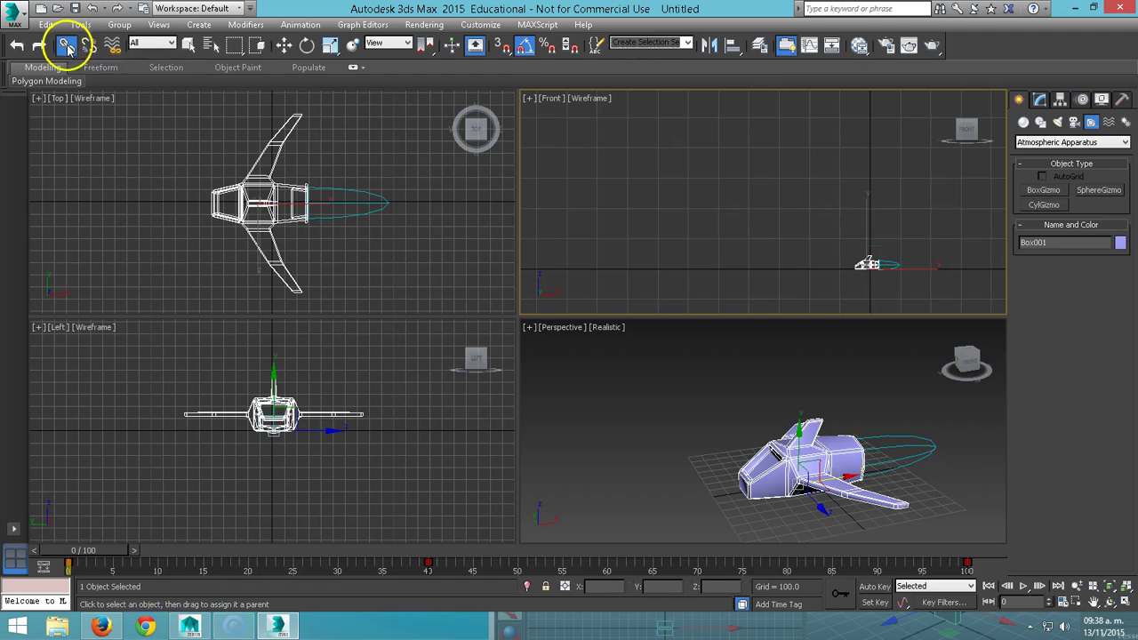
{"action": "left_click", "coordinate": [891, 265]}
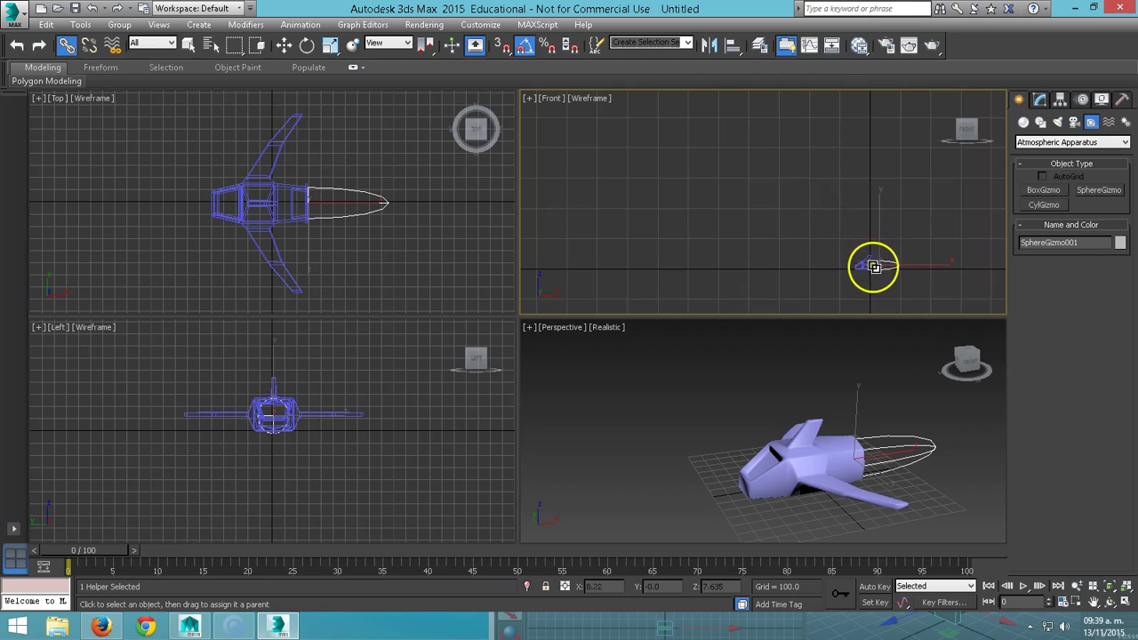
Step: Link SphereGizmo001 to the spaceship and scrub the timeline to confirm it follows
{"action": "left_click", "coordinate": [866, 265]}
{"action": "scroll", "coordinate": [867, 265], "scroll_direction": "up", "scroll_amount": 3}
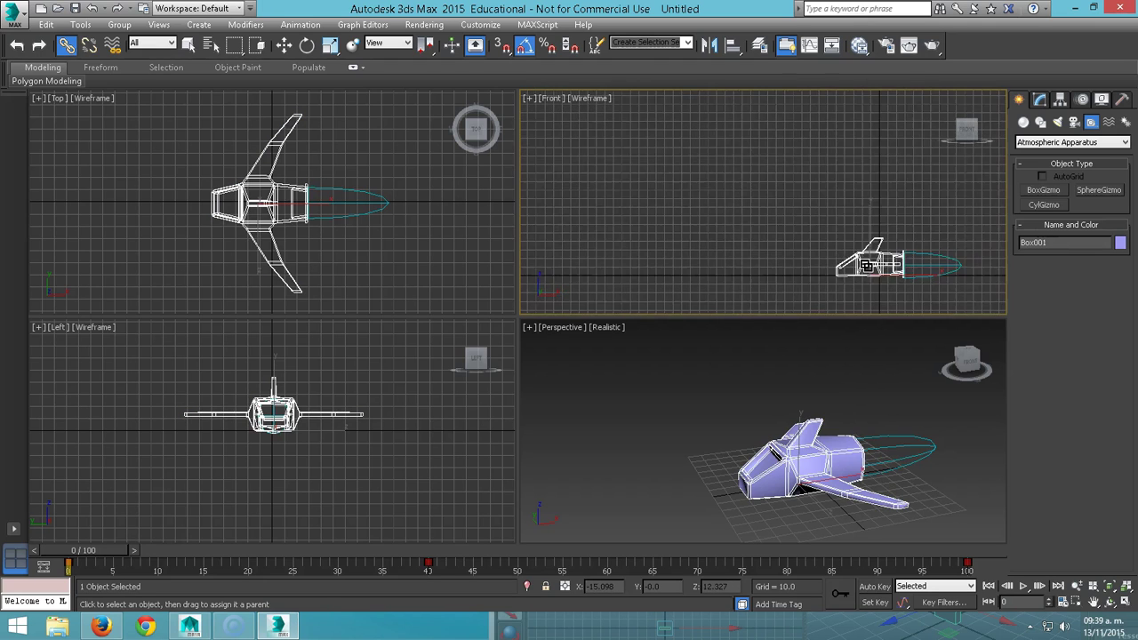
{"action": "scroll", "coordinate": [866, 265], "scroll_direction": "down", "scroll_amount": 2}
{"action": "left_click", "coordinate": [911, 260]}
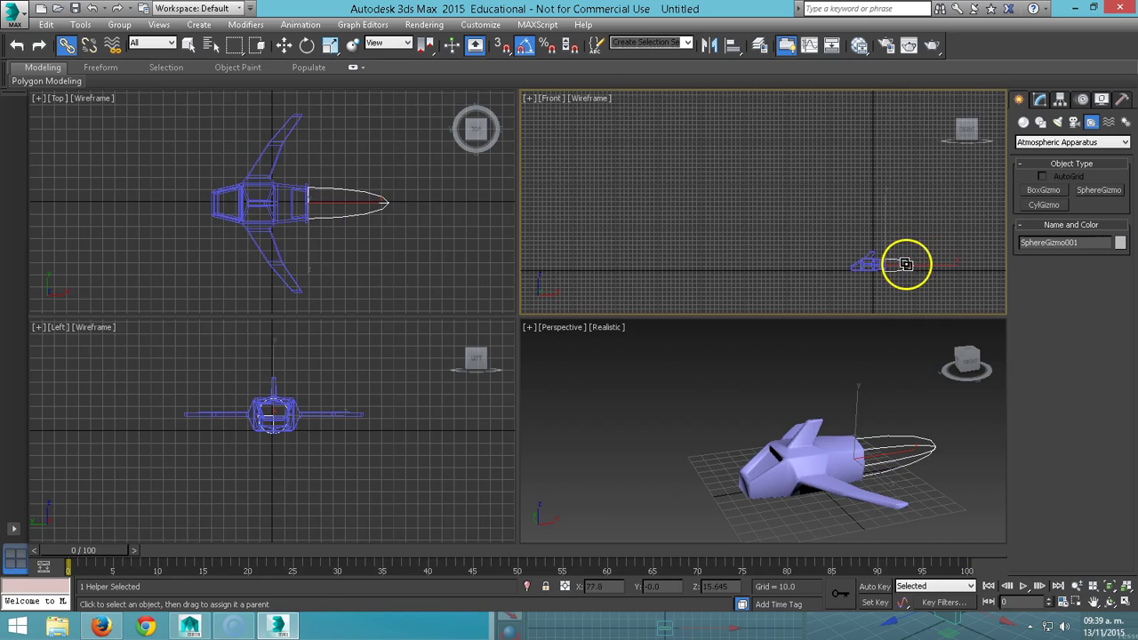
{"action": "left_click_drag", "start_coordinate": [909, 259], "coordinate": [867, 257]}
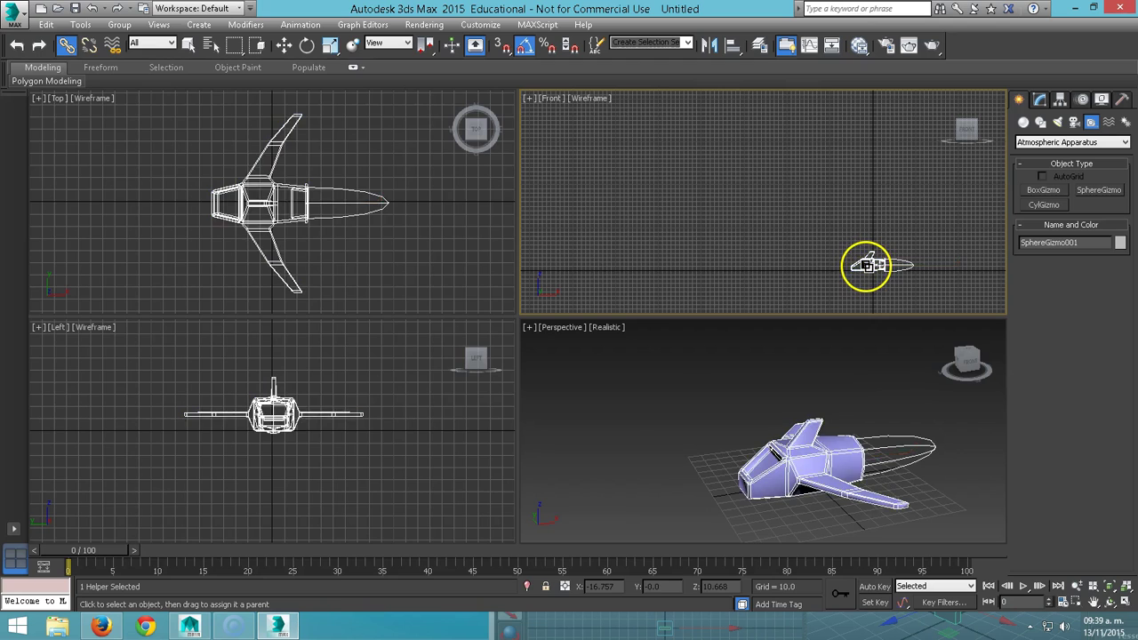
{"action": "mouse_move", "coordinate": [112, 552]}
{"action": "left_mouse_down"}
{"action": "mouse_move", "coordinate": [189, 552]}
{"action": "mouse_move", "coordinate": [69, 552]}
{"action": "left_mouse_up"}
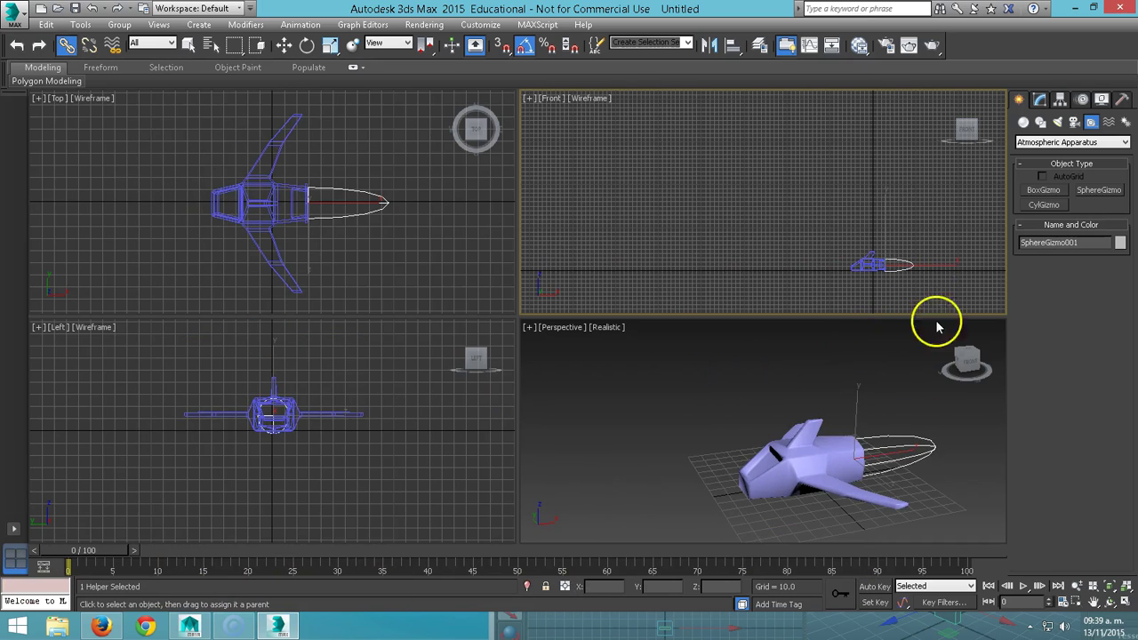
Step: Render the Front and Perspective views, then show SphereGizmo001's parameters in the Modify panel
{"action": "key", "text": "shift+q"}
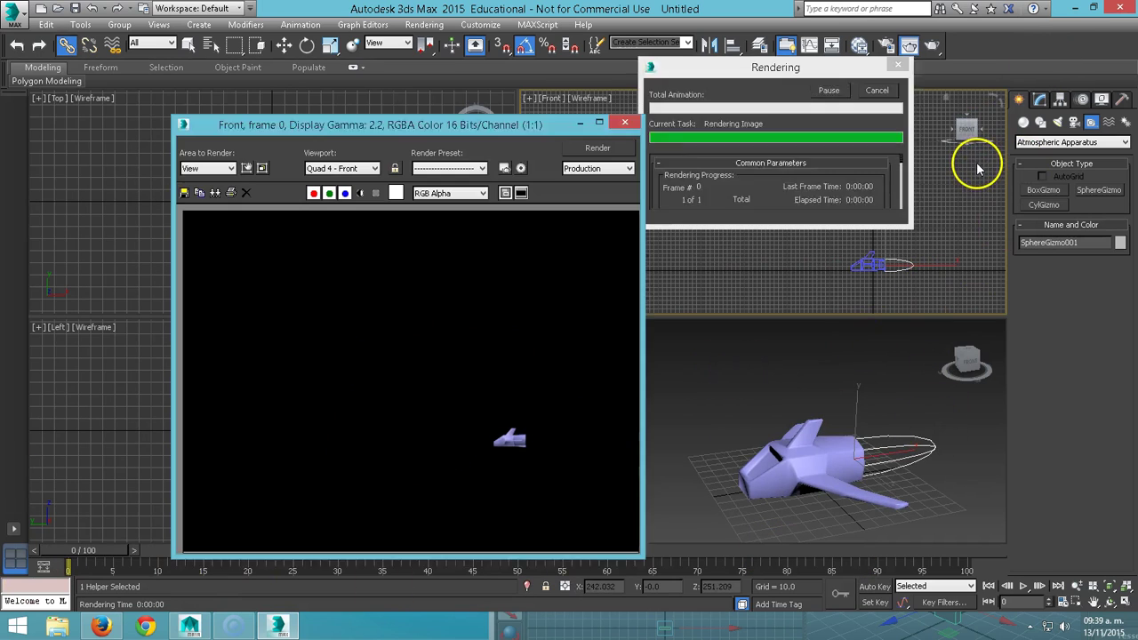
{"action": "left_click", "coordinate": [625, 121]}
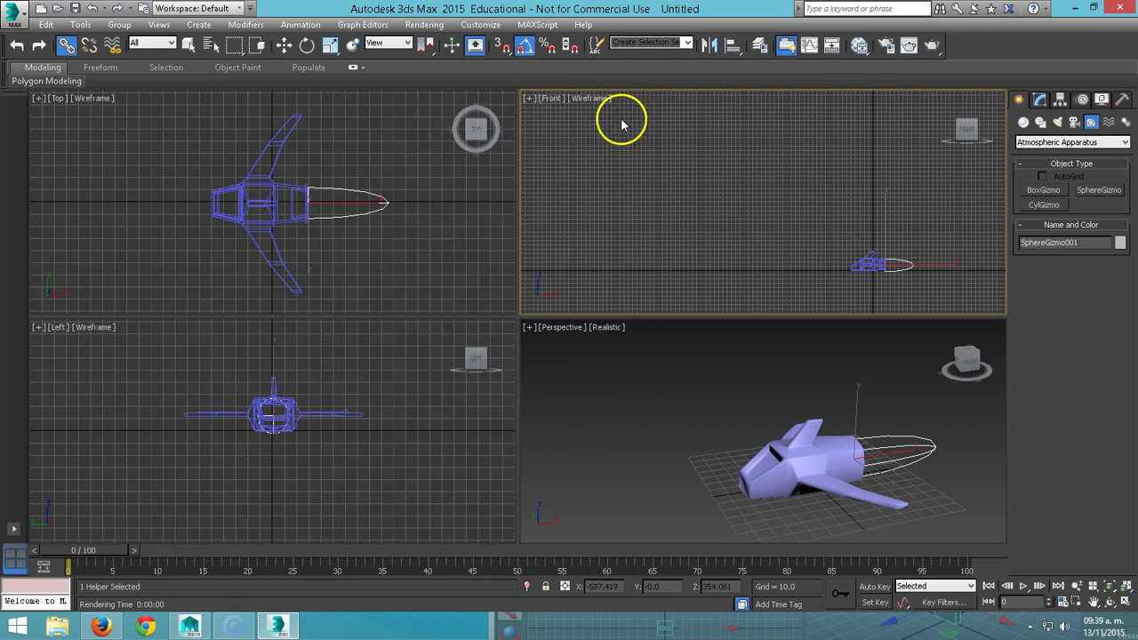
{"action": "left_click", "coordinate": [676, 377]}
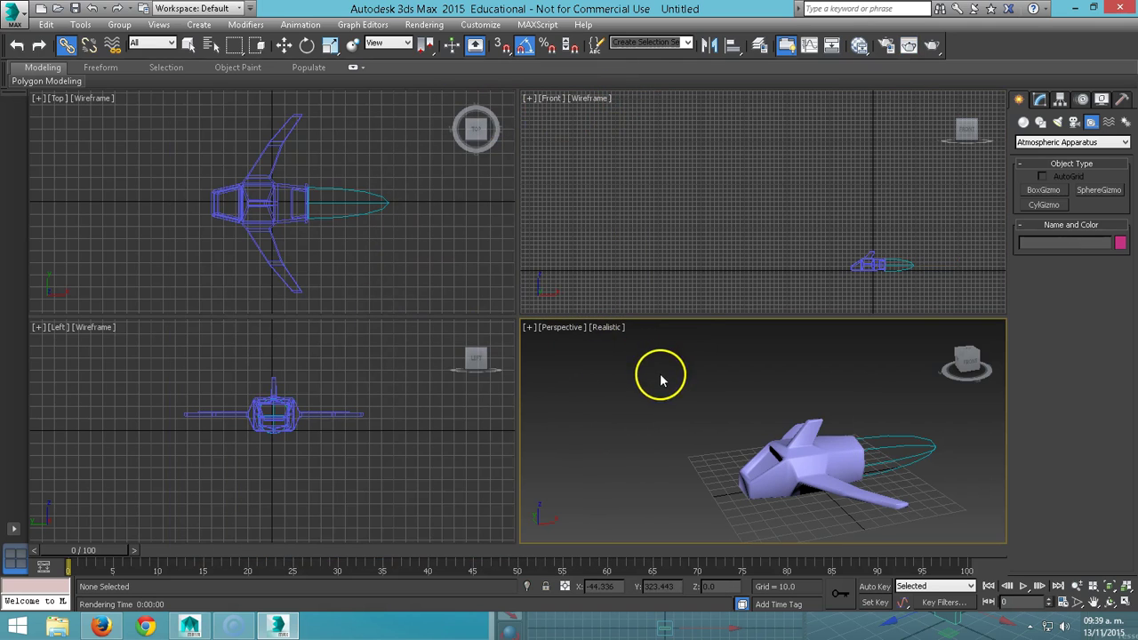
{"action": "key", "text": "shift+q"}
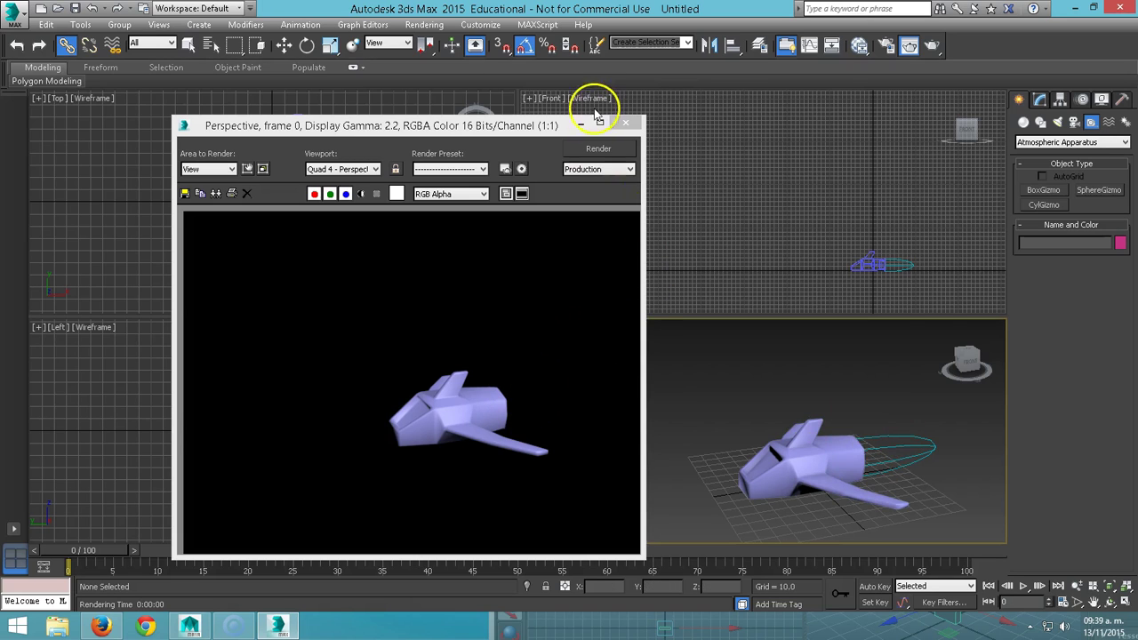
{"action": "left_click", "coordinate": [625, 122]}
{"action": "left_click", "coordinate": [906, 443]}
{"action": "left_click", "coordinate": [1042, 99]}
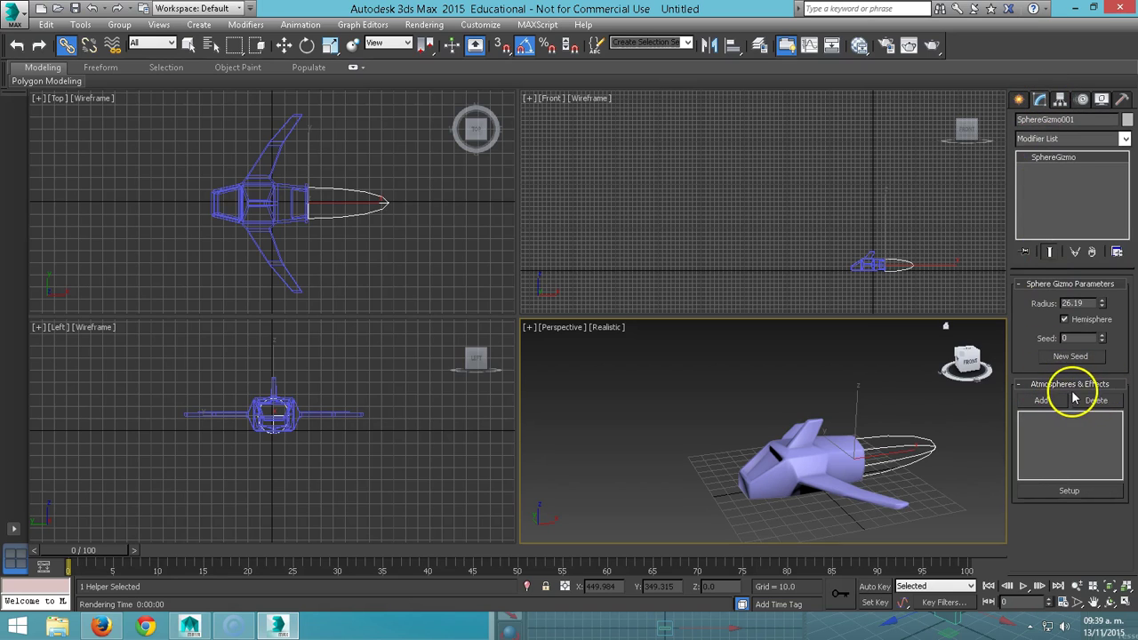
Step: Add a Fire Effect atmosphere to SphereGizmo001 and open its setup in Environment and Effects
{"action": "left_click", "coordinate": [1041, 401]}
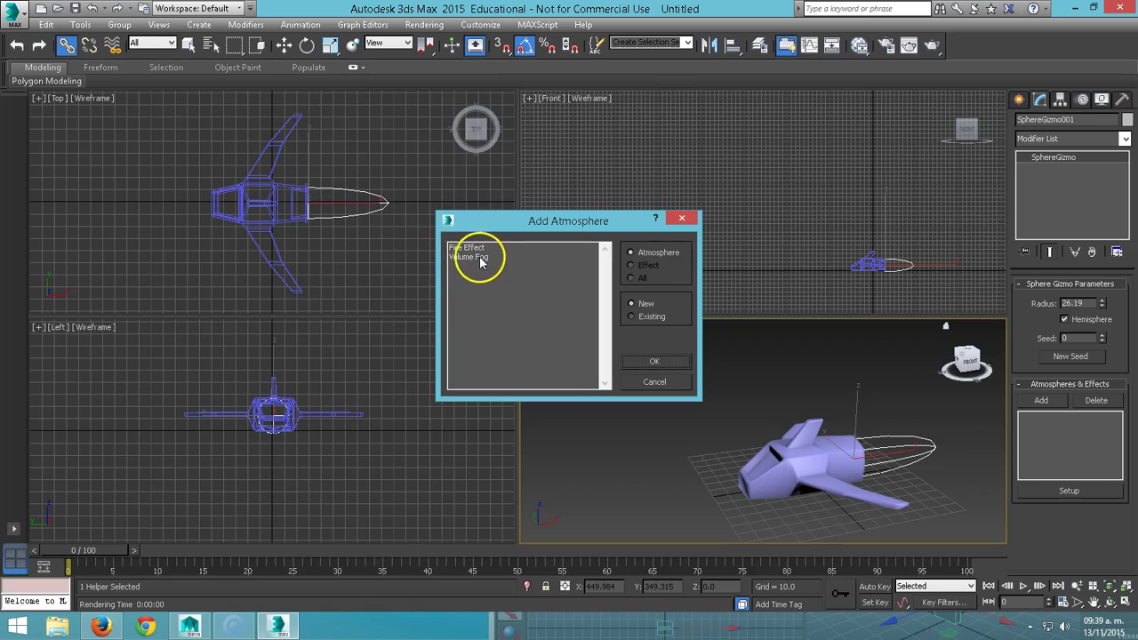
{"action": "left_click", "coordinate": [471, 251]}
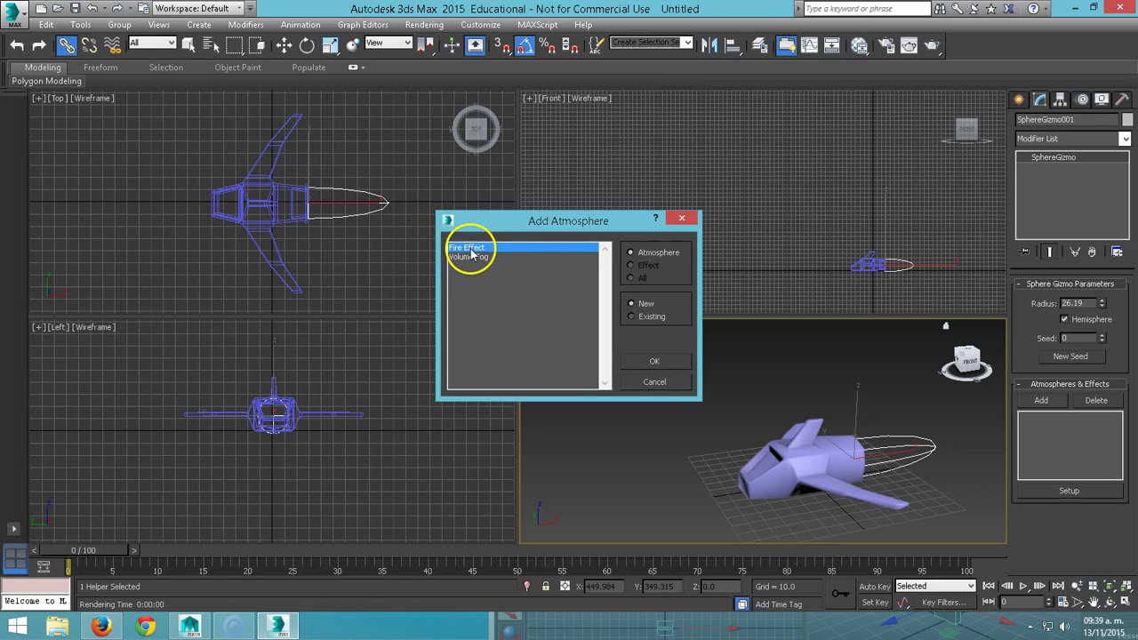
{"action": "left_click", "coordinate": [666, 365]}
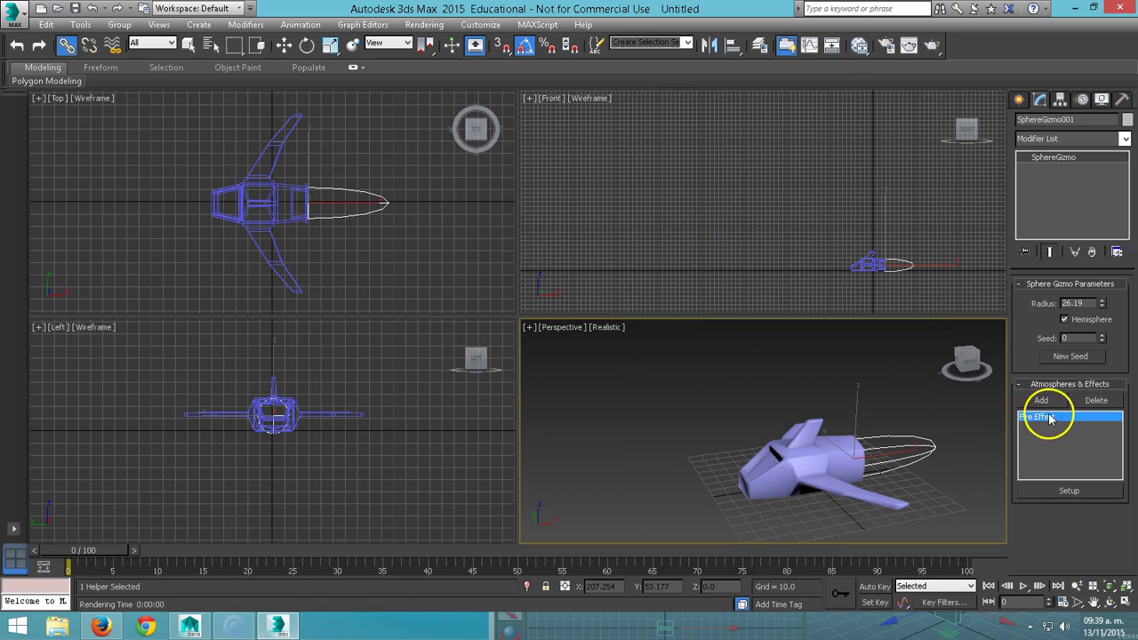
{"action": "left_click", "coordinate": [1069, 492]}
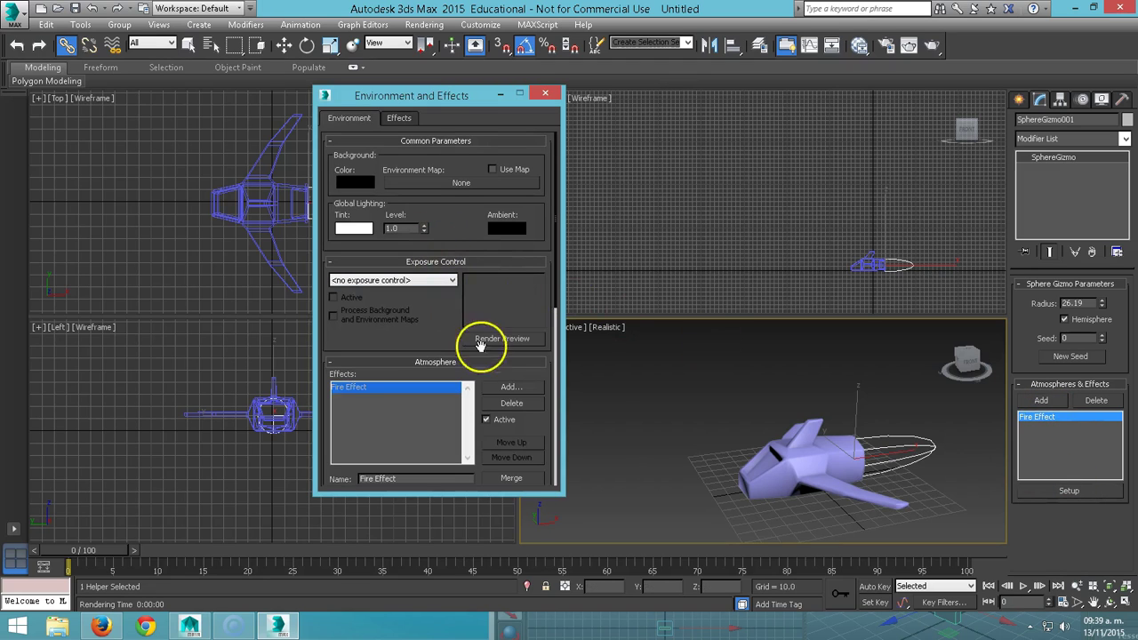
Step: Render a preview and set the Fire Effect to Flame Size 5.0 and Density 80.0
{"action": "scroll", "coordinate": [835, 400], "scroll_direction": "up", "scroll_amount": 3}
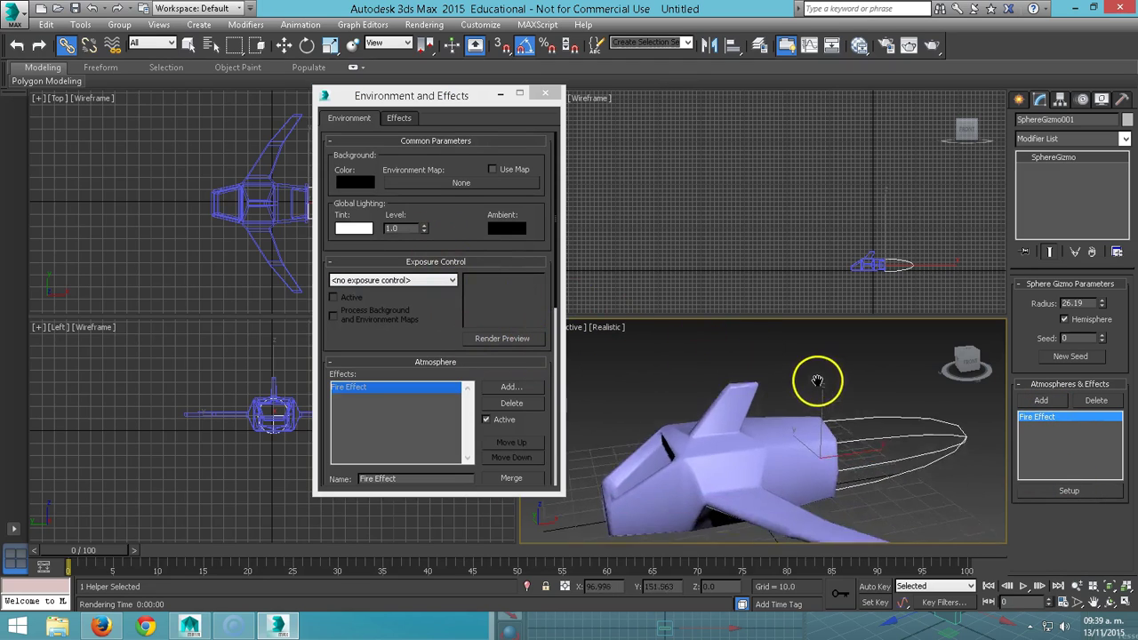
{"action": "scroll", "coordinate": [804, 365], "scroll_direction": "up", "scroll_amount": 3}
{"action": "scroll", "coordinate": [778, 369], "scroll_direction": "up", "scroll_amount": 3}
{"action": "middle_click_drag", "start_coordinate": [764, 384], "coordinate": [724, 358]}
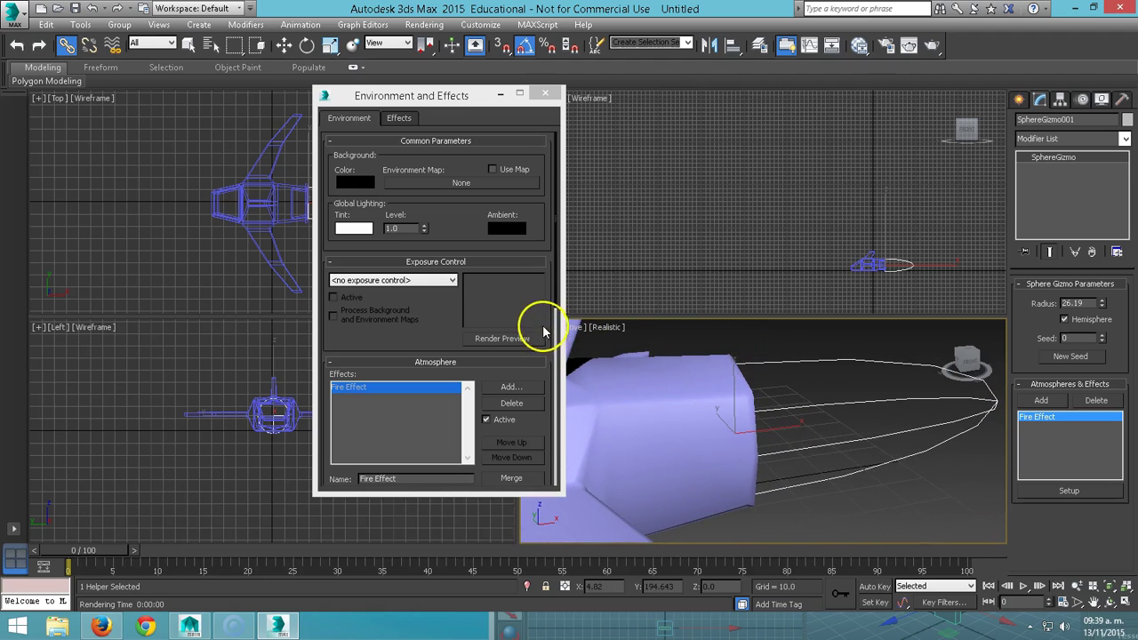
{"action": "left_click", "coordinate": [513, 343]}
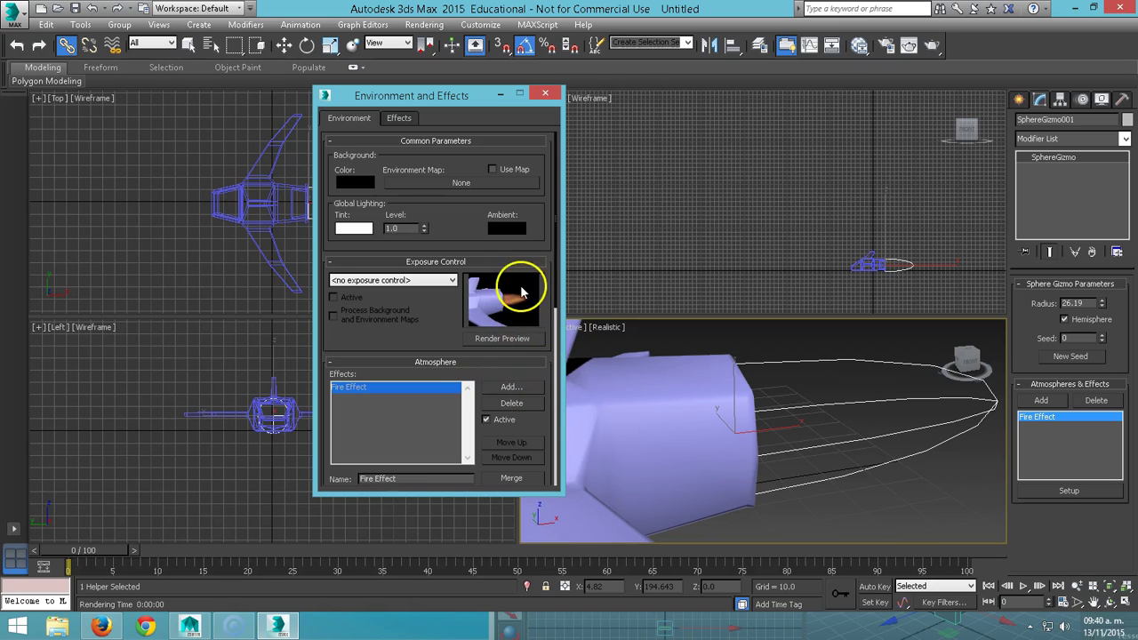
{"action": "left_click_drag", "start_coordinate": [538, 419], "coordinate": [531, 386]}
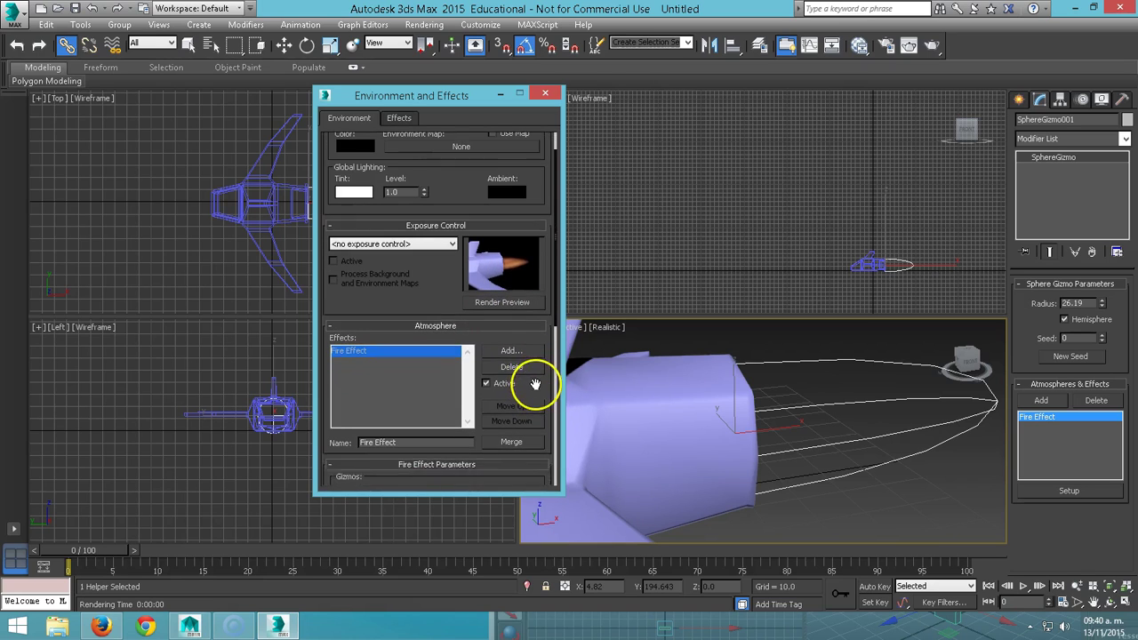
{"action": "mouse_move", "coordinate": [553, 276]}
{"action": "left_mouse_down"}
{"action": "mouse_move", "coordinate": [557, 380]}
{"action": "mouse_move", "coordinate": [518, 444]}
{"action": "left_mouse_up"}
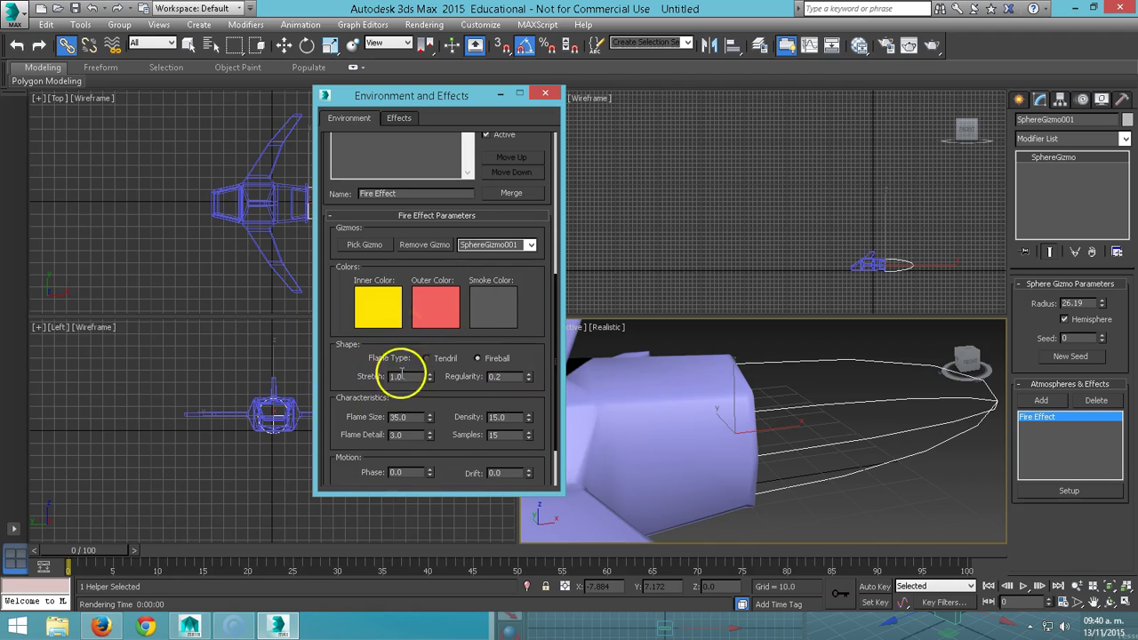
{"action": "left_click_drag", "start_coordinate": [344, 377], "coordinate": [347, 325]}
{"action": "type", "text": "5"}
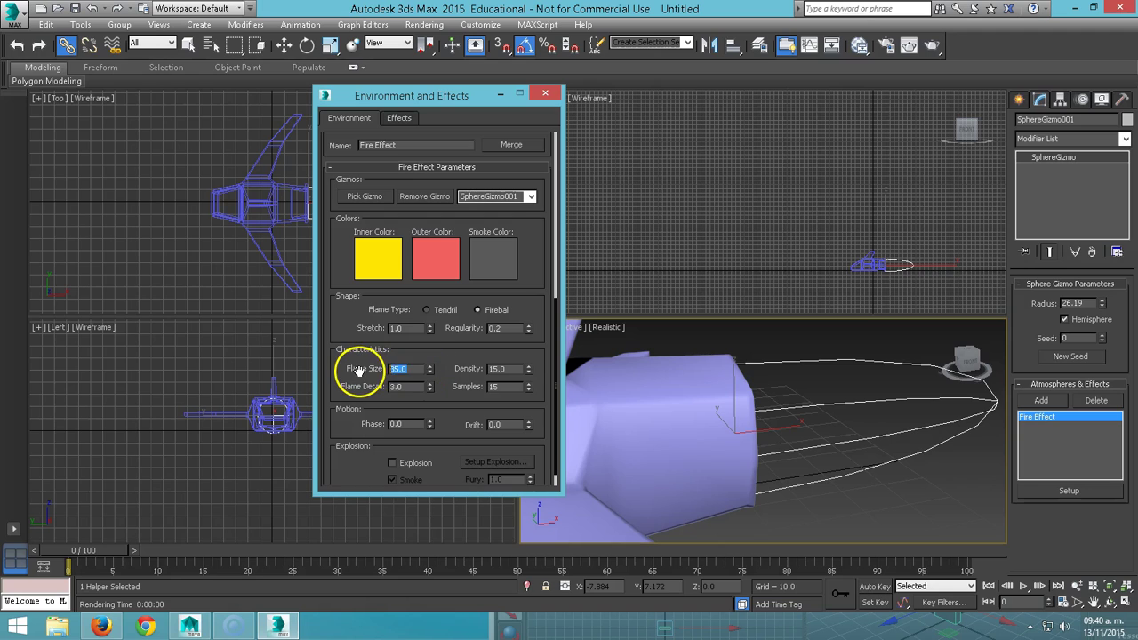
Step: Render the perspective view to check the compact orange exhaust flame
{"action": "left_click", "coordinate": [801, 349]}
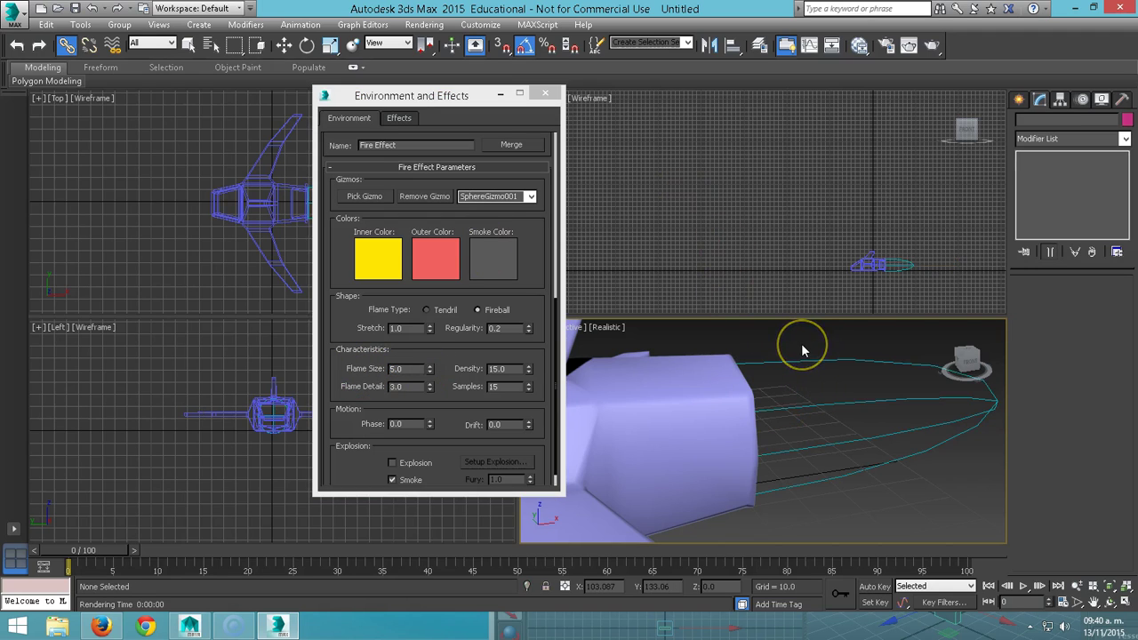
{"action": "key", "text": "shift+q"}
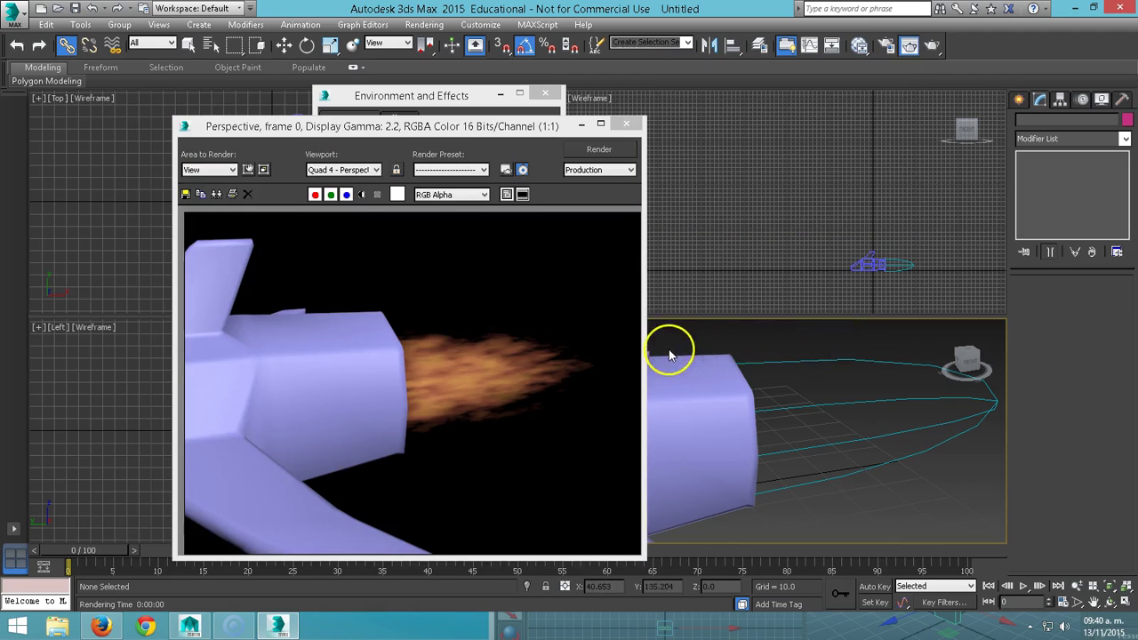
{"action": "left_click", "coordinate": [626, 124]}
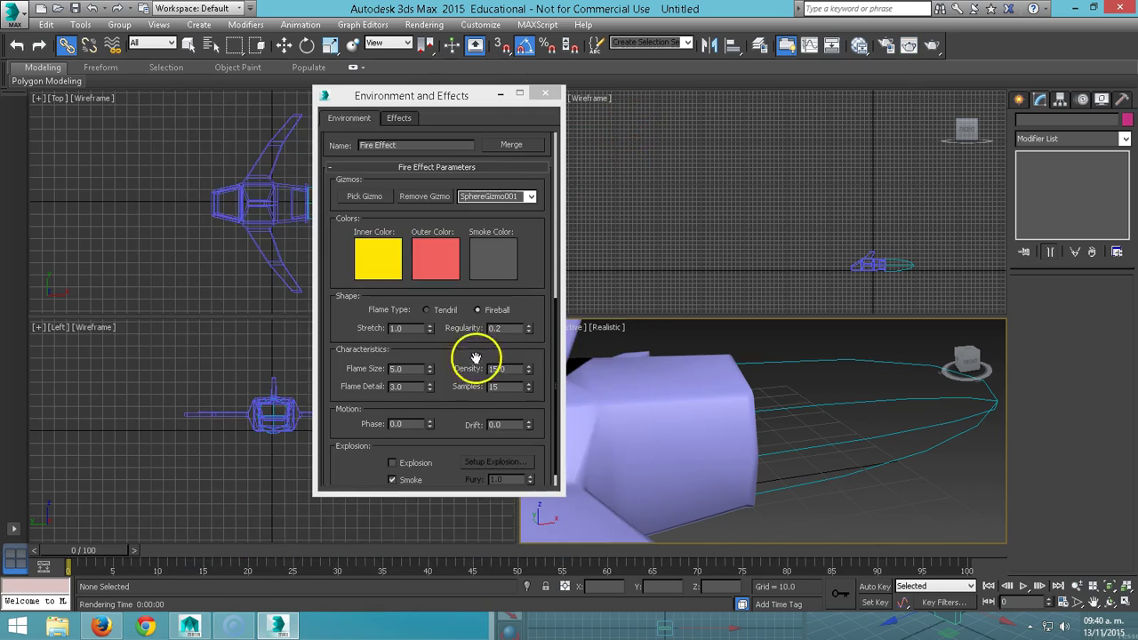
{"action": "left_click_drag", "start_coordinate": [477, 86], "coordinate": [439, 65]}
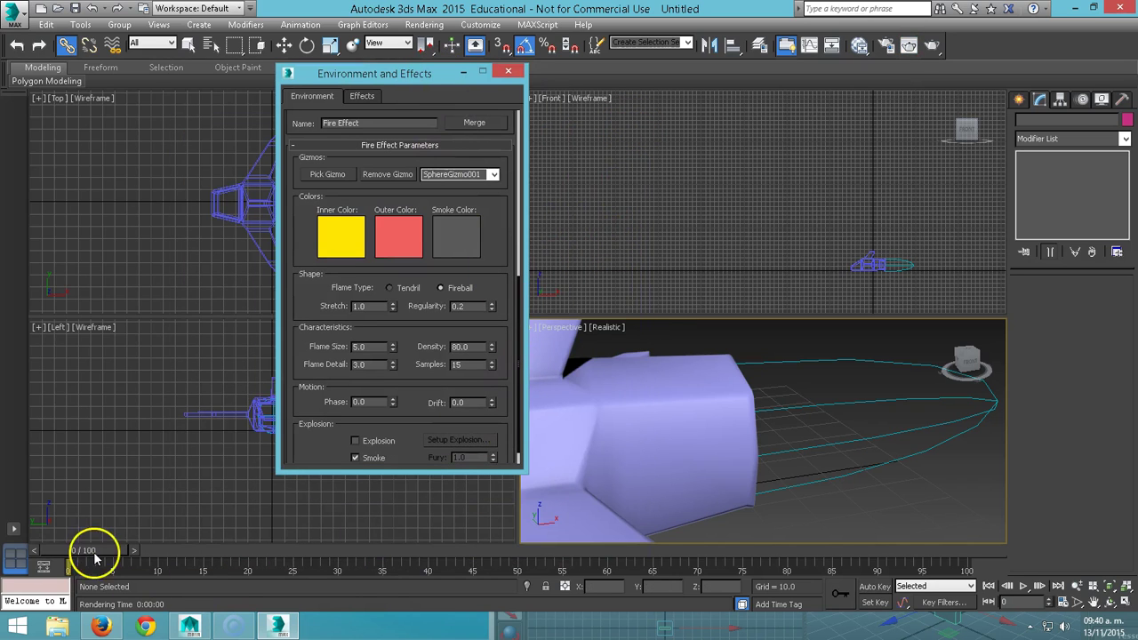
Step: At frame 100, key the Fire Effect's Phase to 400 using Auto Key
{"action": "left_click_drag", "start_coordinate": [104, 548], "coordinate": [945, 550]}
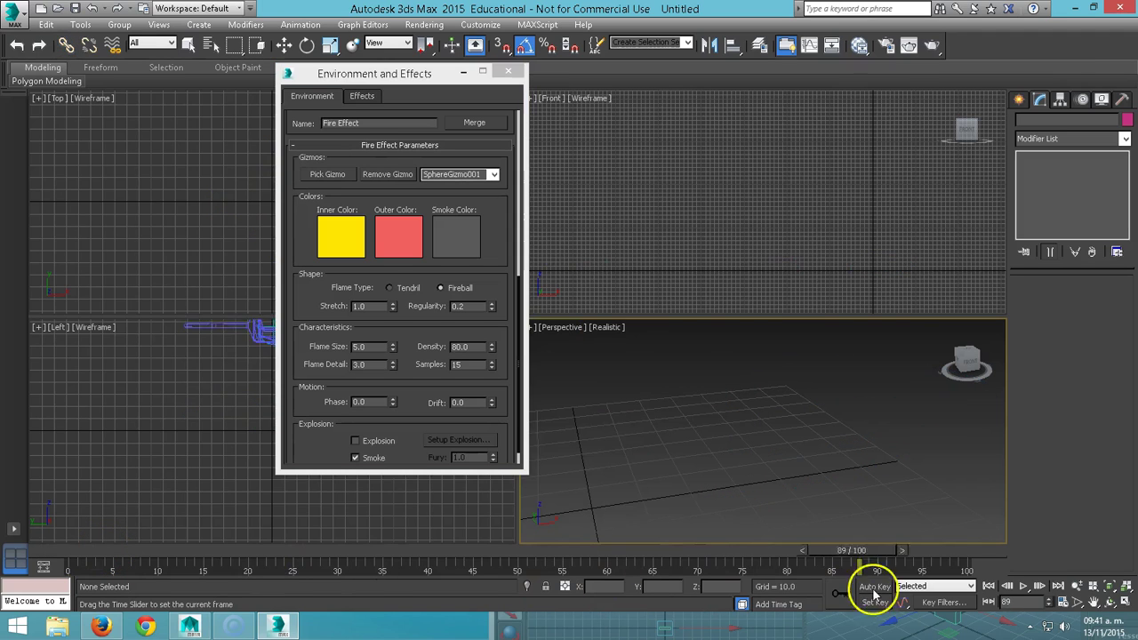
{"action": "scroll", "coordinate": [617, 393], "scroll_direction": "down", "scroll_amount": 5}
{"action": "middle_click_drag", "start_coordinate": [681, 376], "coordinate": [755, 372]}
{"action": "key", "text": "z"}
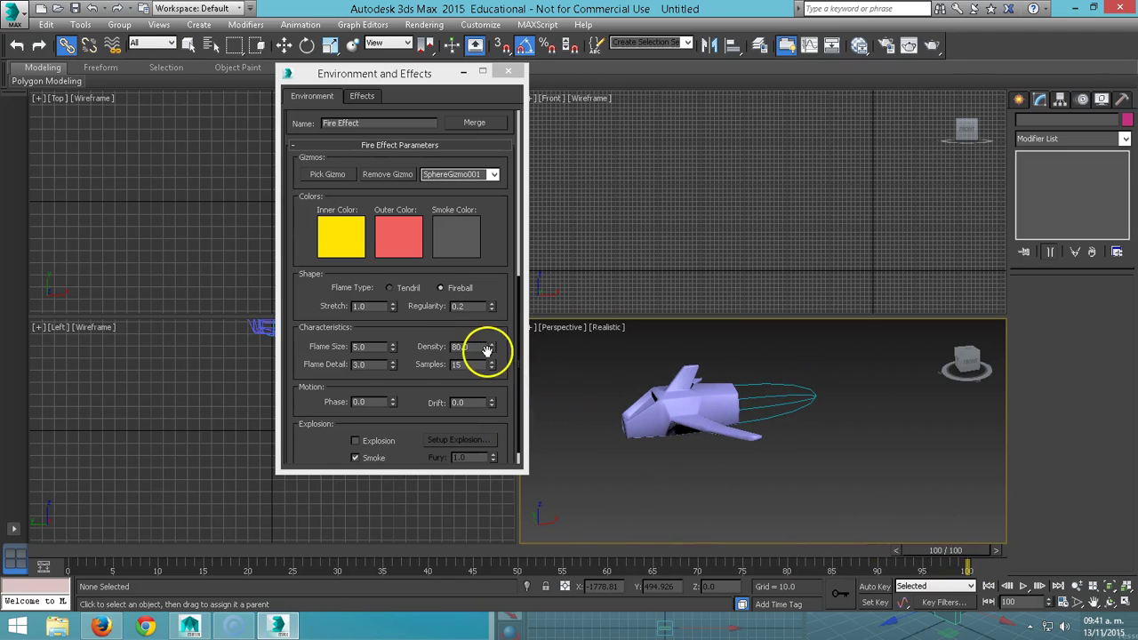
{"action": "scroll", "coordinate": [480, 351], "scroll_direction": "down", "scroll_amount": 1}
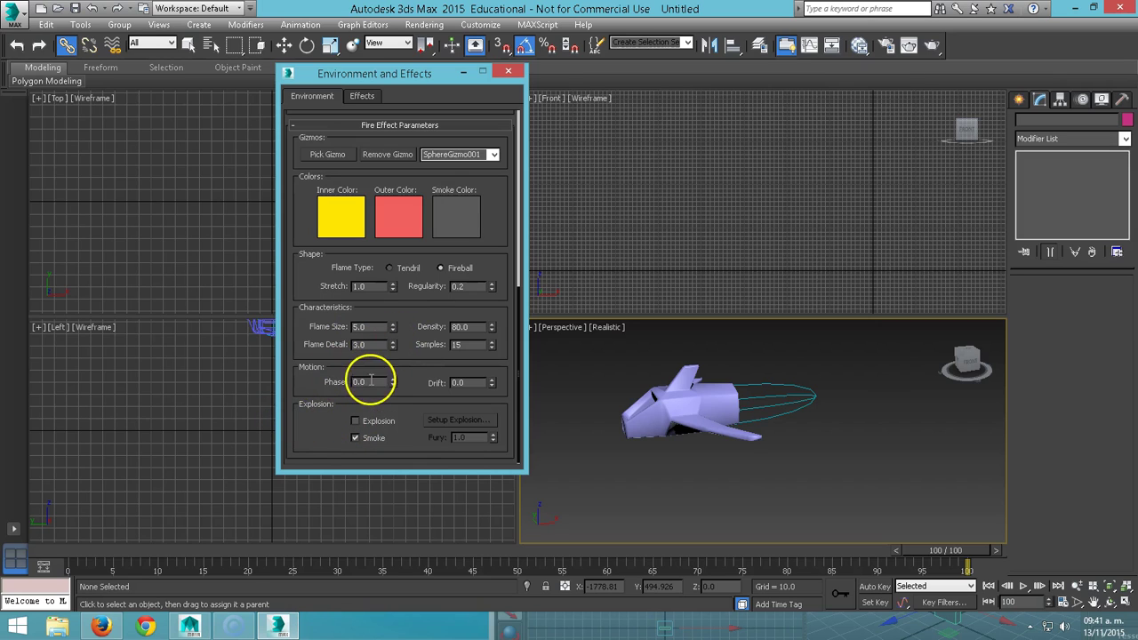
{"action": "left_click", "coordinate": [864, 587]}
{"action": "left_click", "coordinate": [374, 382]}
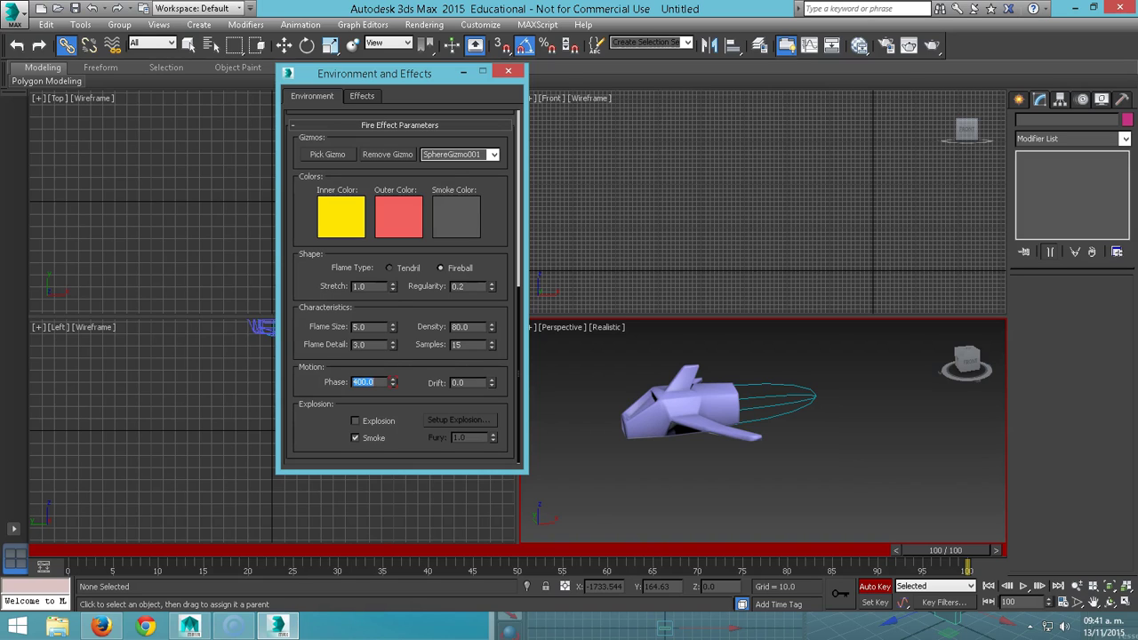
{"action": "left_click", "coordinate": [875, 587]}
Step: Deselect the gizmo, return to frame 0 and zoom in on the fire gizmo
{"action": "left_click", "coordinate": [787, 402]}
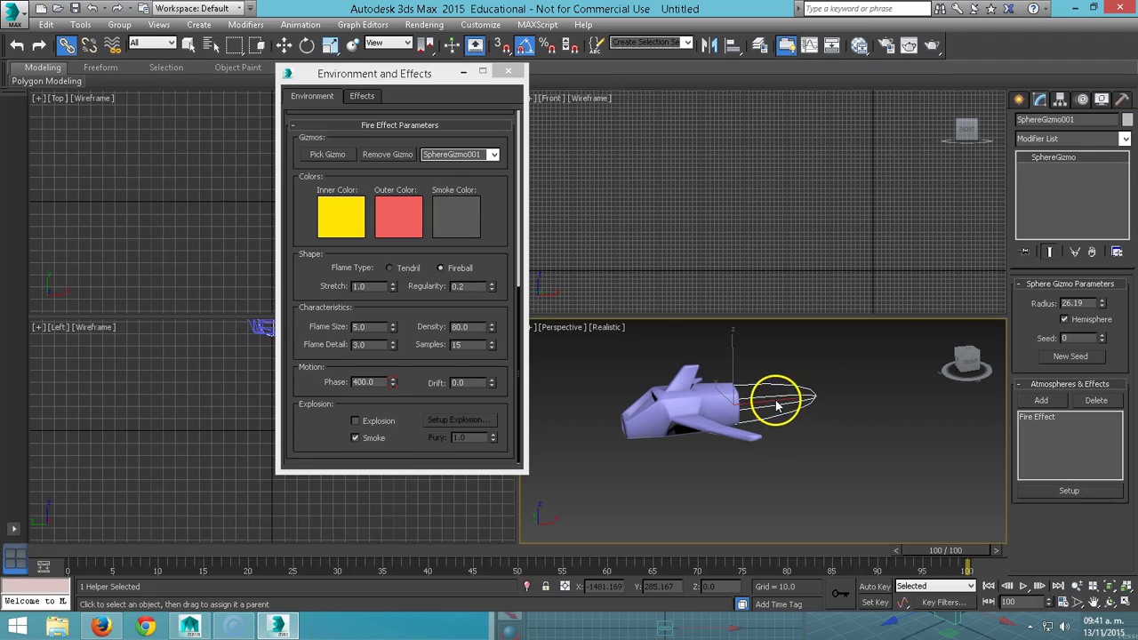
{"action": "left_click", "coordinate": [87, 50]}
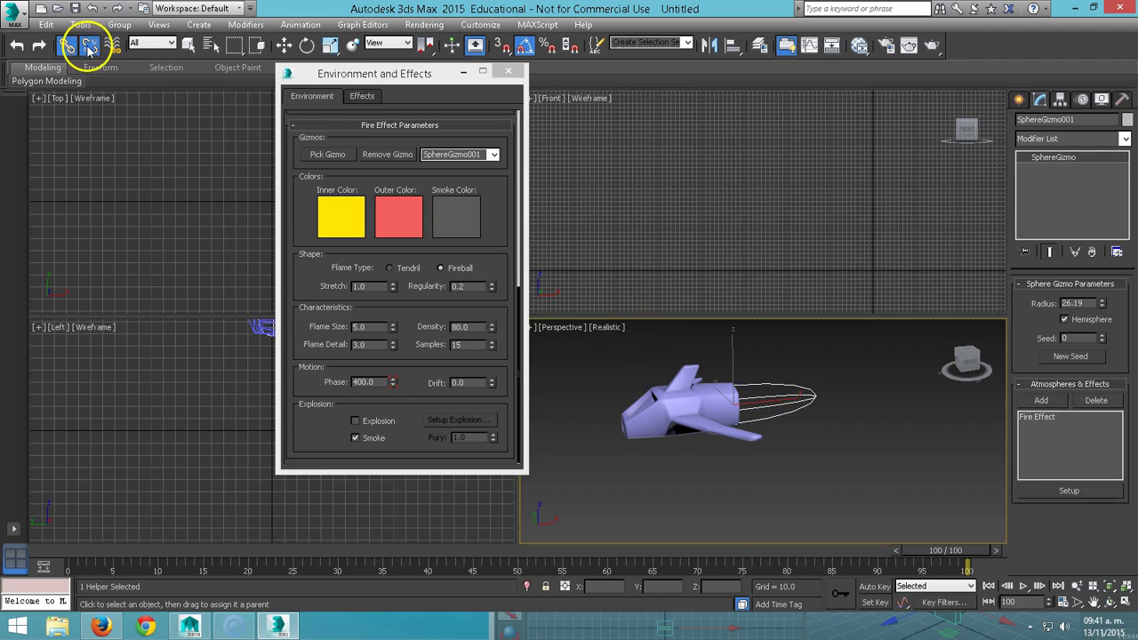
{"action": "left_click", "coordinate": [771, 484]}
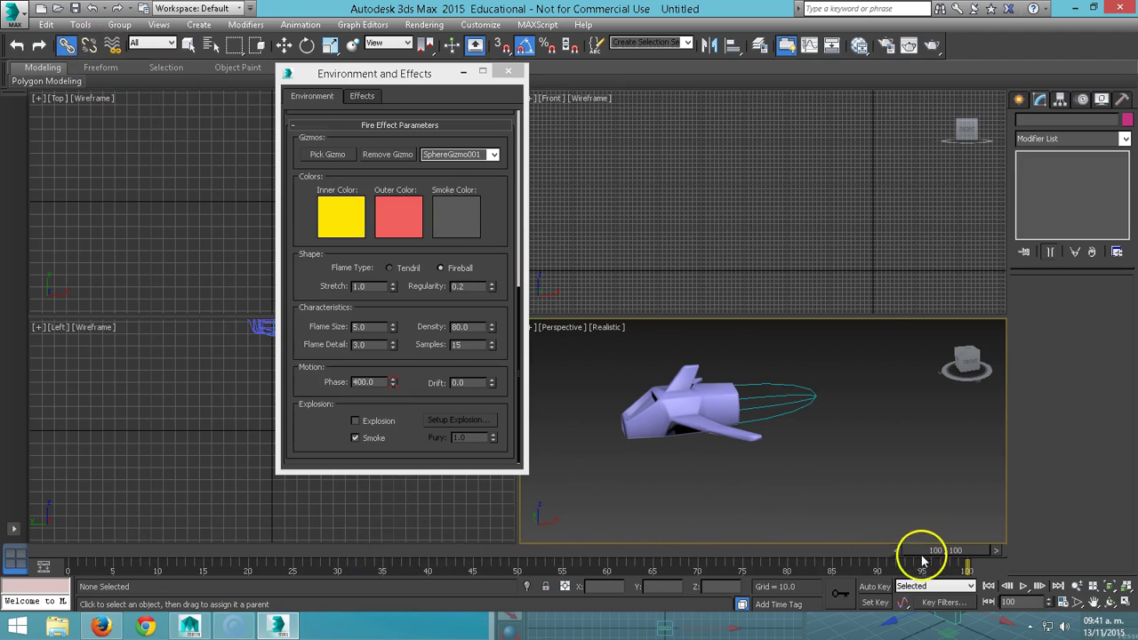
{"action": "left_click_drag", "start_coordinate": [922, 560], "coordinate": [183, 554]}
{"action": "scroll", "coordinate": [706, 494], "scroll_direction": "up", "scroll_amount": 3}
{"action": "middle_click_drag", "start_coordinate": [696, 444], "coordinate": [701, 469]}
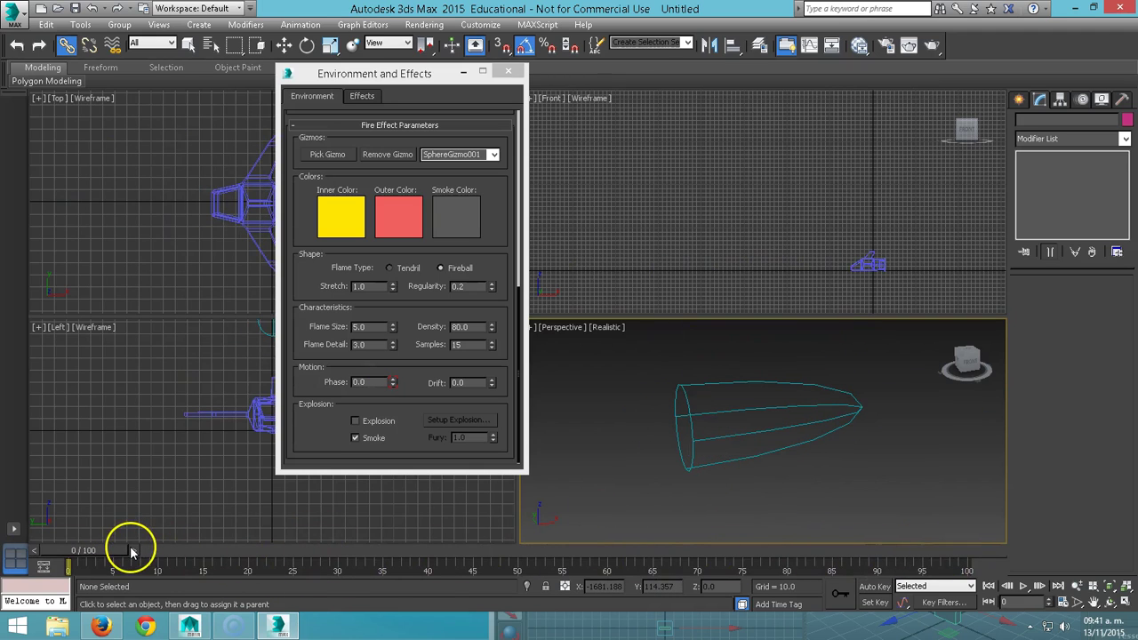
Step: Render the fire at frame 0 and again at frame 10 to compare the flames
{"action": "key", "text": "shift+q"}
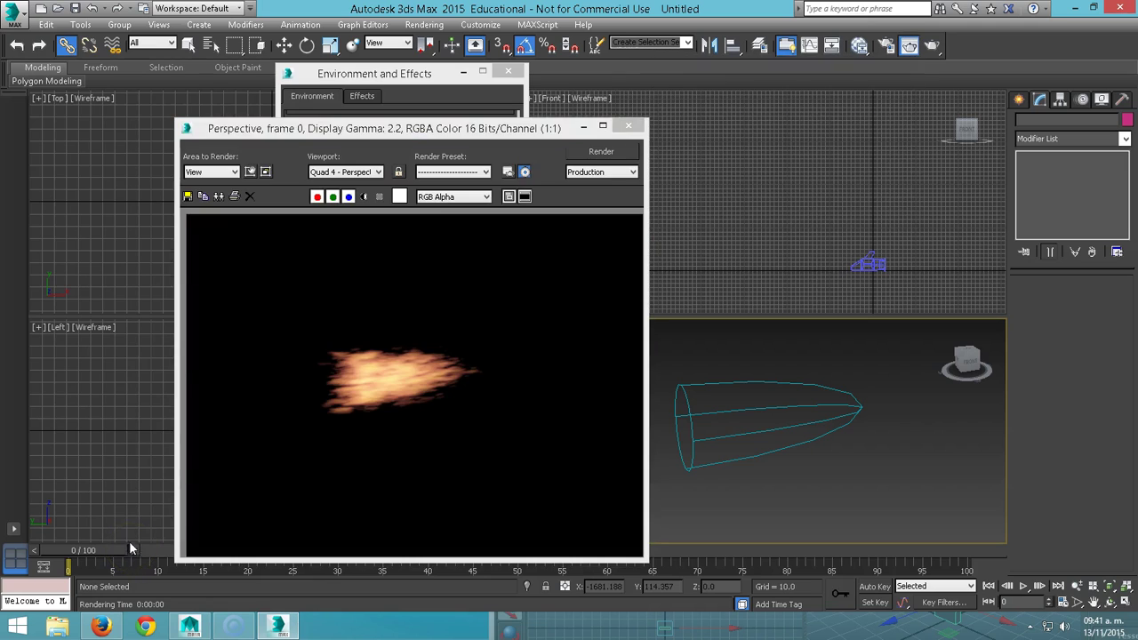
{"action": "mouse_move", "coordinate": [306, 124]}
{"action": "left_mouse_down"}
{"action": "mouse_move", "coordinate": [218, 87]}
{"action": "mouse_move", "coordinate": [206, 68]}
{"action": "left_mouse_up"}
{"action": "left_click_drag", "start_coordinate": [81, 554], "coordinate": [907, 551]}
{"action": "key", "text": "shift+q"}
{"action": "key", "text": "shift+q"}
{"action": "key", "text": "shift+q"}
{"action": "key", "text": "shift+q"}
{"action": "key", "text": "shift+q"}
{"action": "key", "text": "shift+q"}
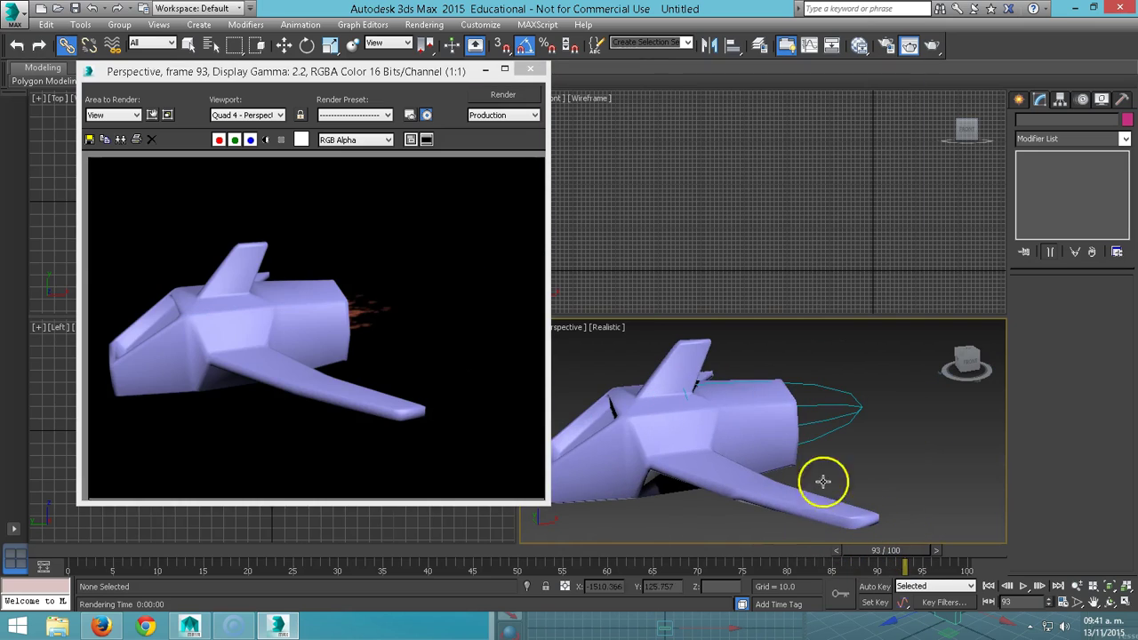
{"action": "left_click", "coordinate": [531, 69]}
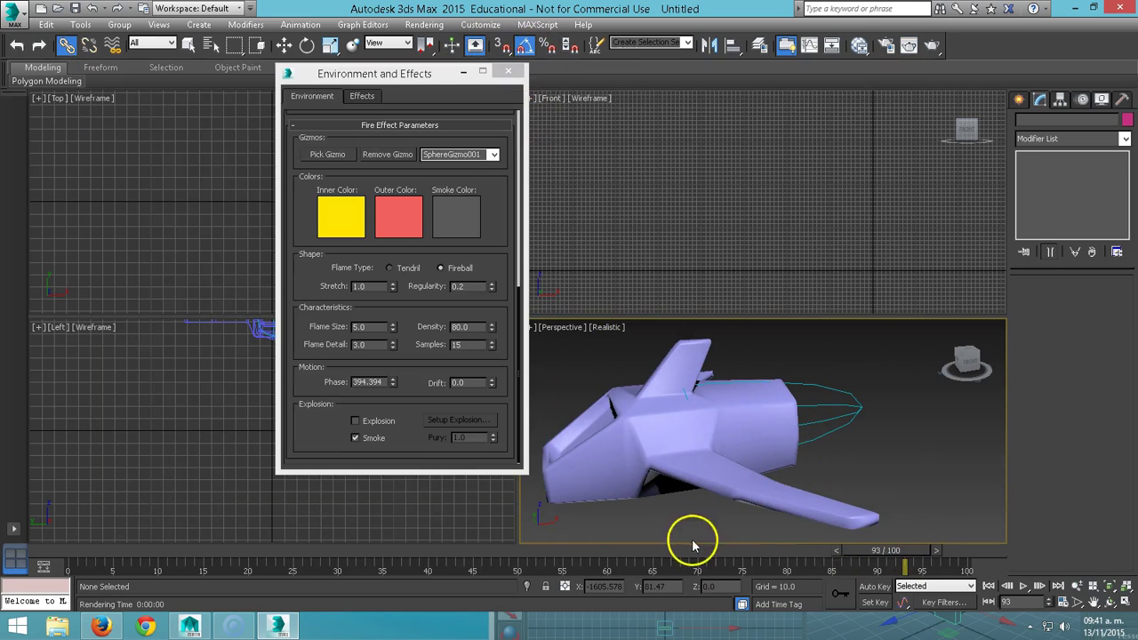
Step: Close the Environment and Effects dialog and return the animation to frame 0
{"action": "left_click_drag", "start_coordinate": [955, 551], "coordinate": [1004, 539]}
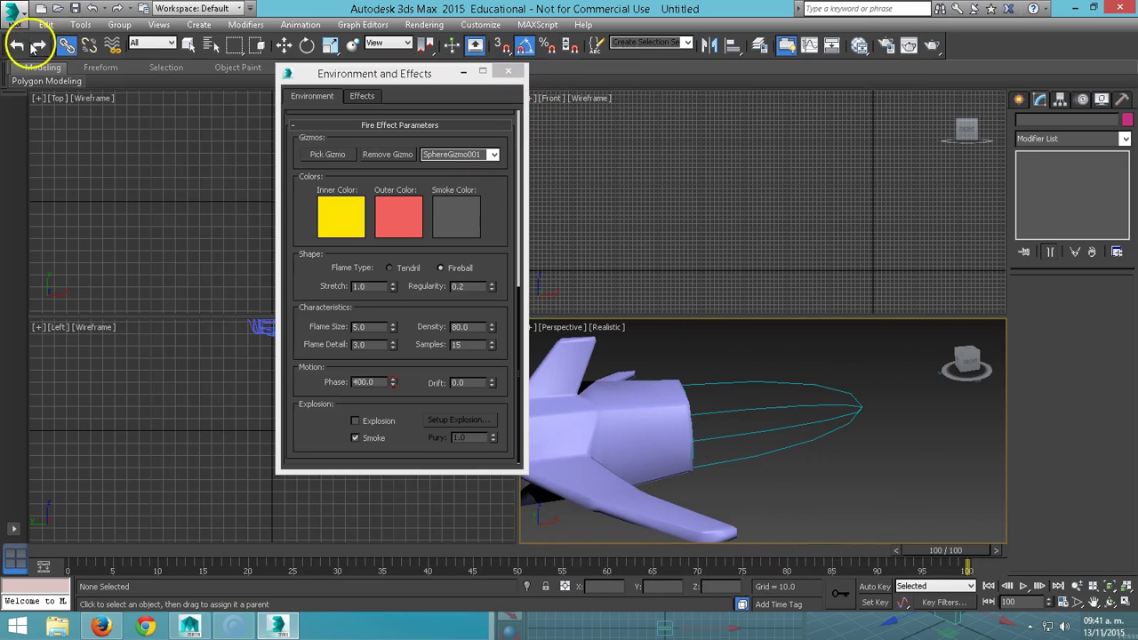
{"action": "left_click", "coordinate": [739, 417]}
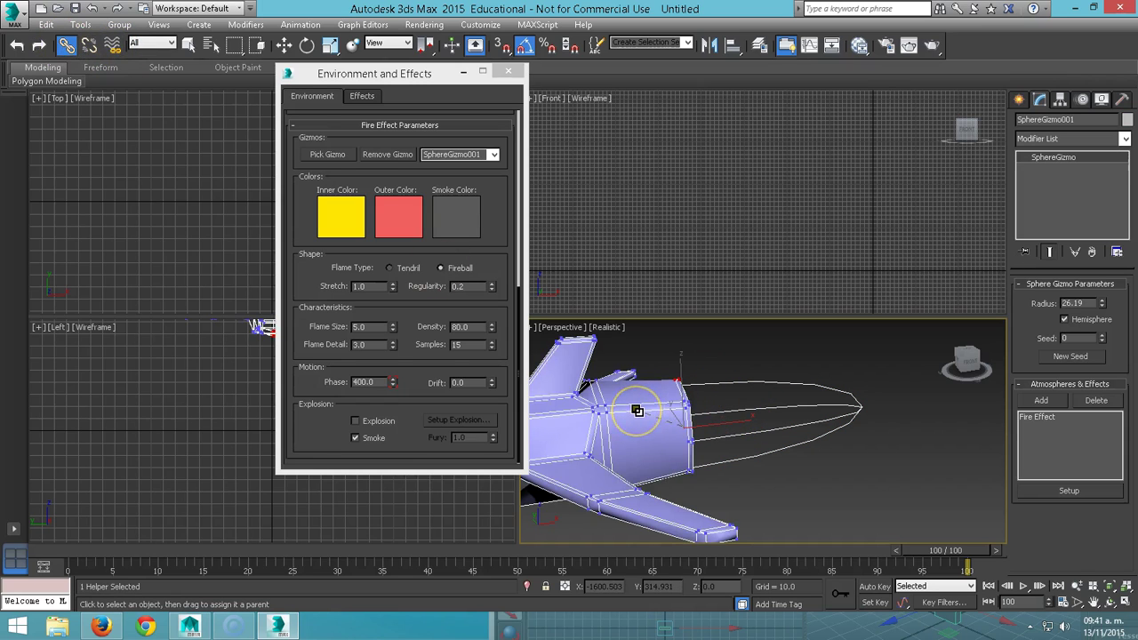
{"action": "left_click", "coordinate": [508, 71]}
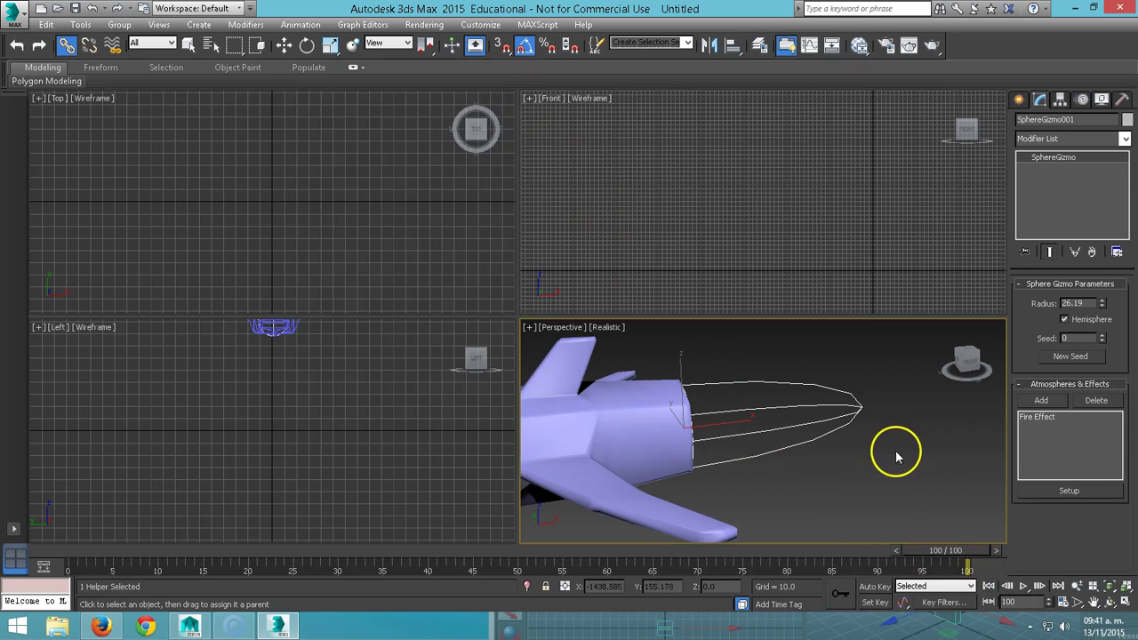
{"action": "left_click_drag", "start_coordinate": [899, 543], "coordinate": [94, 533]}
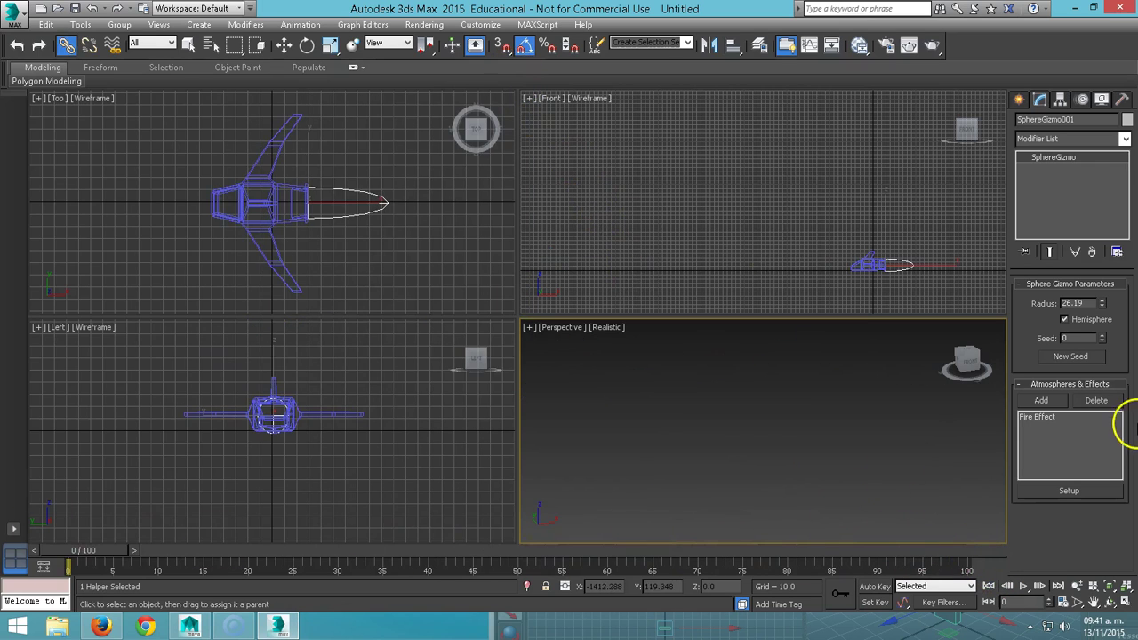
{"action": "scroll", "coordinate": [361, 196], "scroll_direction": "down", "scroll_amount": 3}
{"action": "scroll", "coordinate": [881, 221], "scroll_direction": "down", "scroll_amount": 2}
{"action": "scroll", "coordinate": [881, 221], "scroll_direction": "down", "scroll_amount": 1}
{"action": "left_click", "coordinate": [1019, 99]}
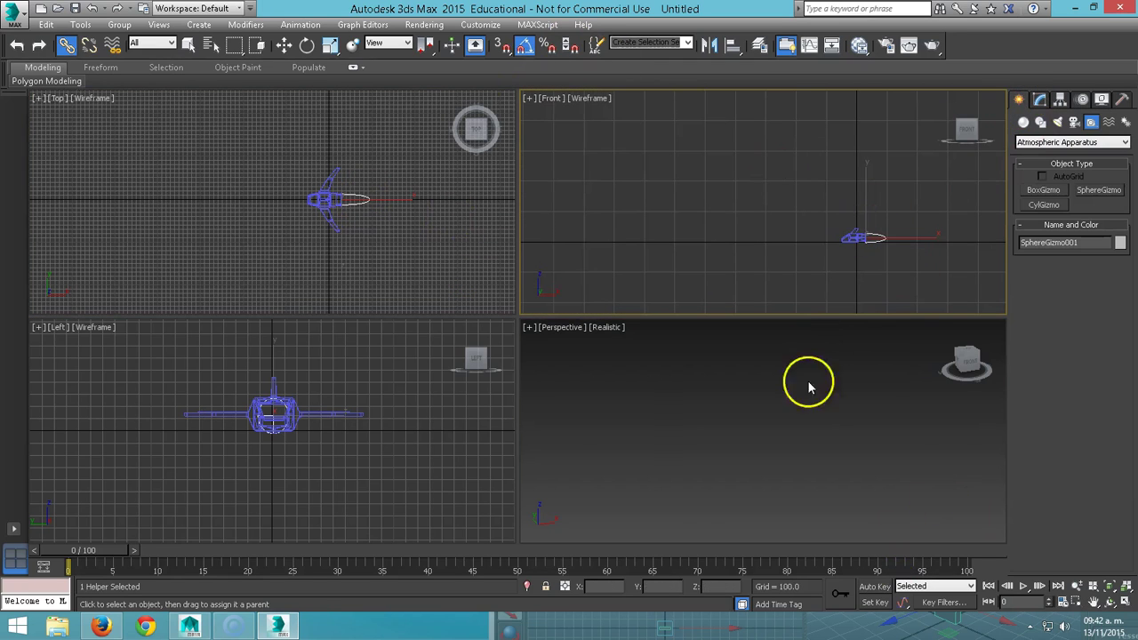
Step: Draw a 1309.091 × 2646.334 ground plane, Plane001, around the ship and zoom out to see it
{"action": "middle_click_drag", "start_coordinate": [922, 419], "coordinate": [845, 429]}
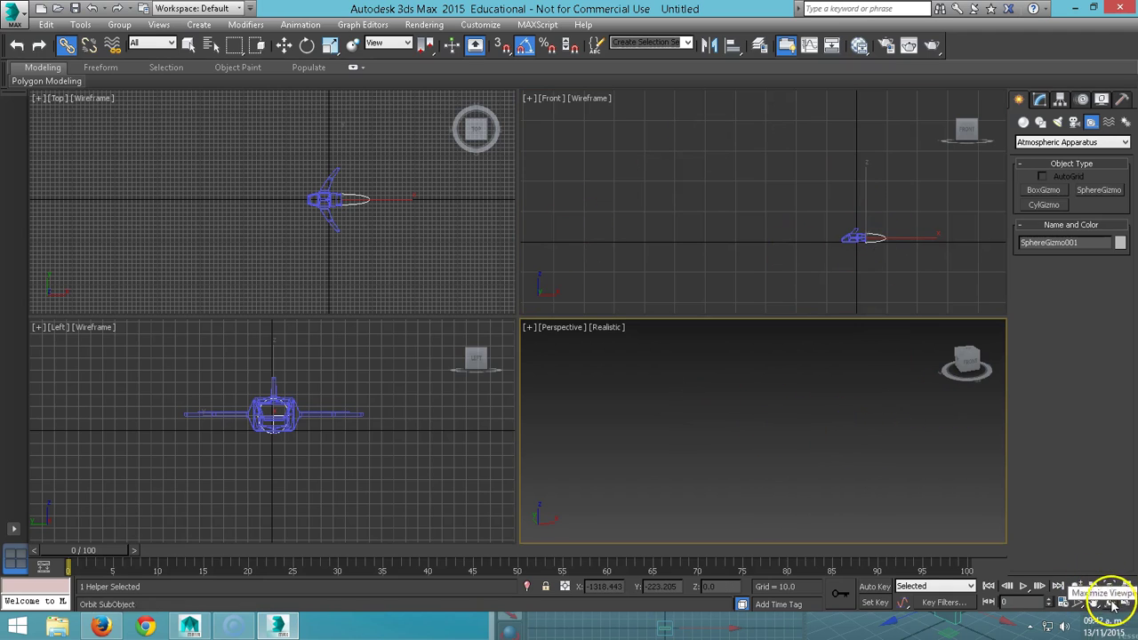
{"action": "left_click", "coordinate": [1023, 123]}
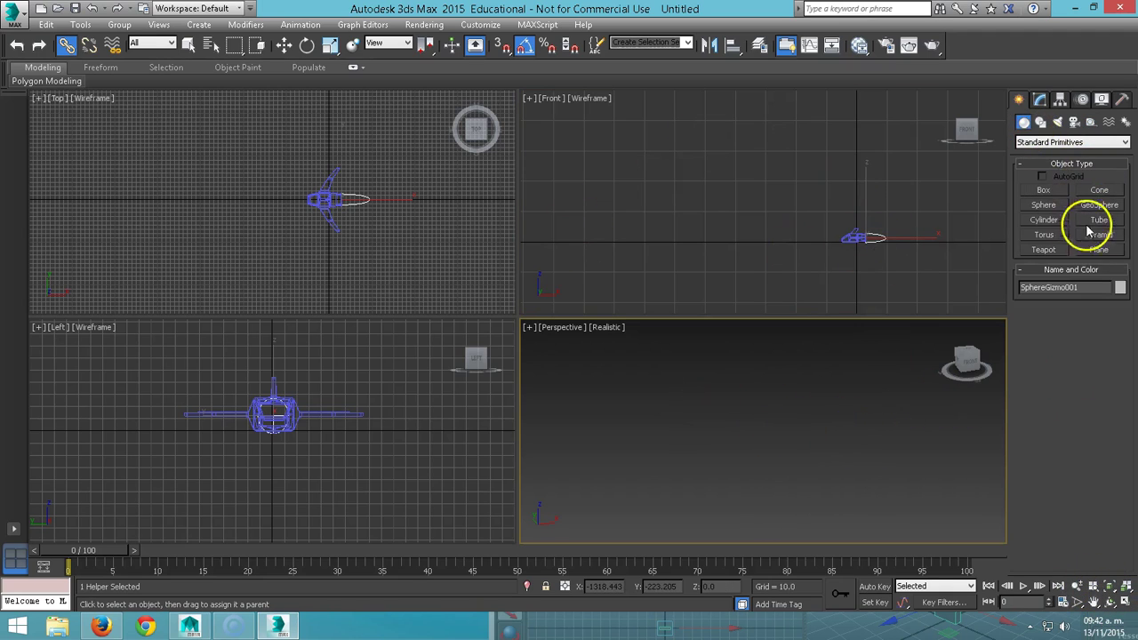
{"action": "left_click", "coordinate": [1099, 249]}
{"action": "mouse_move", "coordinate": [76, 135]}
{"action": "left_mouse_down"}
{"action": "mouse_move", "coordinate": [469, 304]}
{"action": "mouse_move", "coordinate": [477, 331]}
{"action": "left_mouse_up"}
{"action": "scroll", "coordinate": [849, 284], "scroll_direction": "down", "scroll_amount": 3}
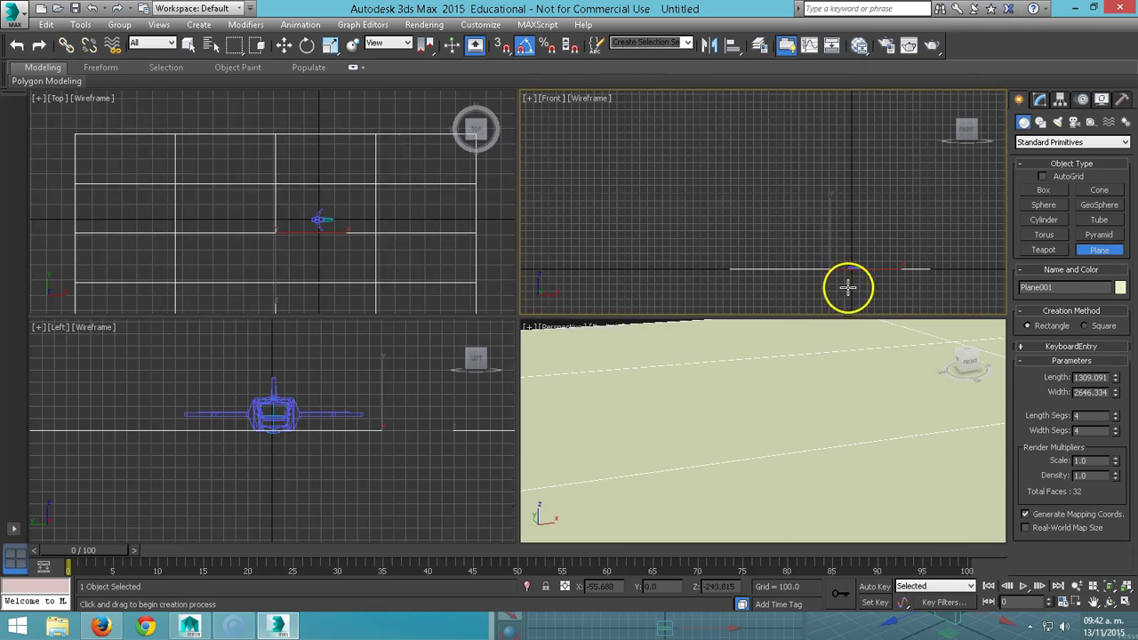
{"action": "scroll", "coordinate": [840, 486], "scroll_direction": "down", "scroll_amount": 3}
{"action": "scroll", "coordinate": [841, 485], "scroll_direction": "down", "scroll_amount": 2}
{"action": "scroll", "coordinate": [876, 449], "scroll_direction": "down", "scroll_amount": 2}
{"action": "scroll", "coordinate": [866, 452], "scroll_direction": "down", "scroll_amount": 2}
{"action": "scroll", "coordinate": [854, 458], "scroll_direction": "down", "scroll_amount": 1}
{"action": "middle_click_drag", "start_coordinate": [921, 397], "coordinate": [752, 419]}
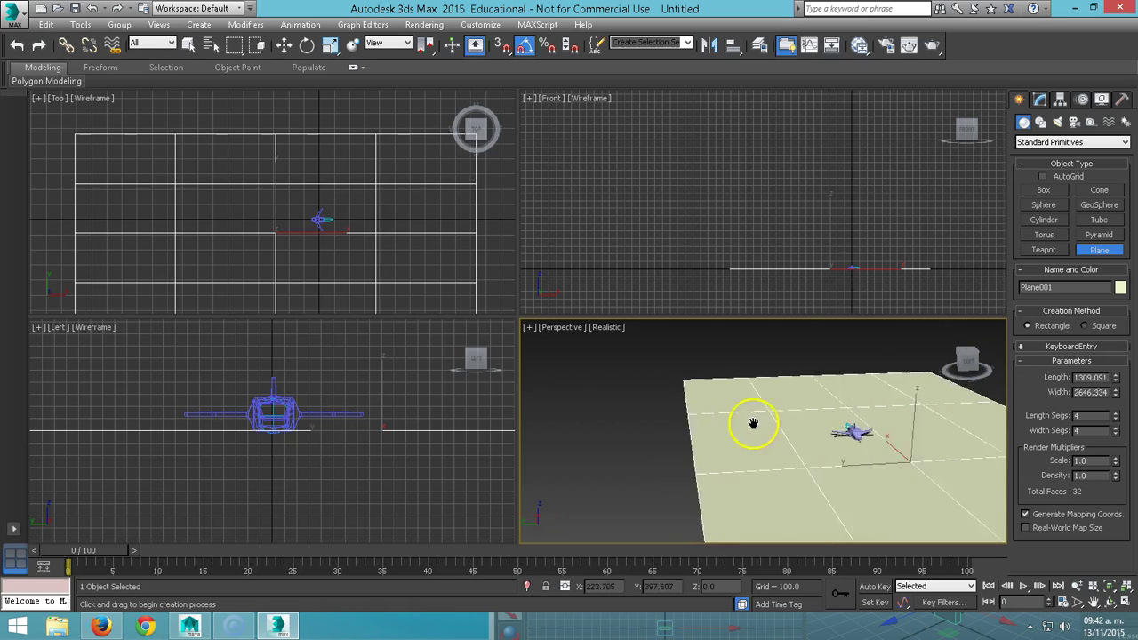
{"action": "left_click", "coordinate": [1093, 603]}
{"action": "left_click_drag", "start_coordinate": [827, 432], "coordinate": [751, 420]}
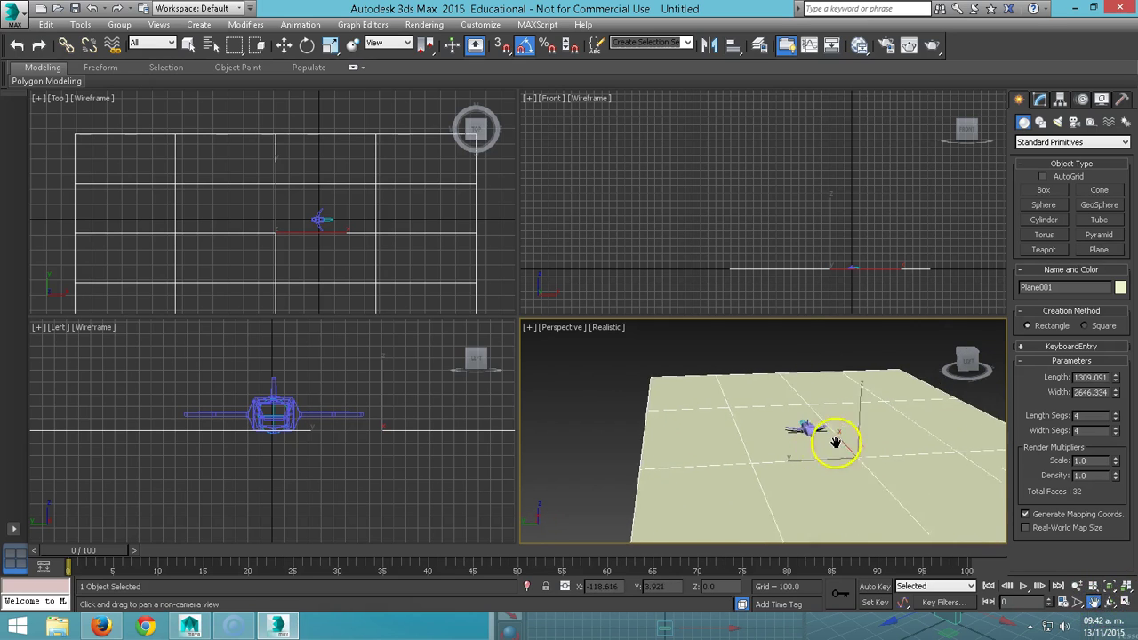
{"action": "left_click", "coordinate": [1110, 603]}
{"action": "mouse_move", "coordinate": [782, 465]}
{"action": "left_mouse_down"}
{"action": "mouse_move", "coordinate": [782, 442]}
{"action": "mouse_move", "coordinate": [723, 451]}
{"action": "mouse_move", "coordinate": [781, 445]}
{"action": "mouse_move", "coordinate": [794, 480]}
{"action": "mouse_move", "coordinate": [805, 479]}
{"action": "left_mouse_up"}
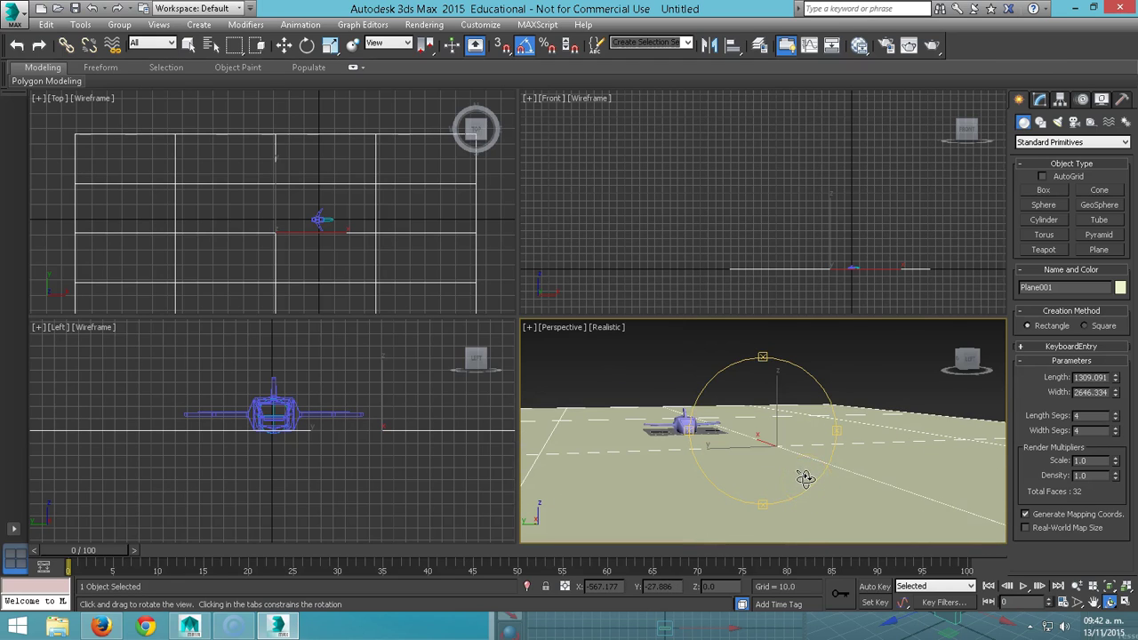
{"action": "mouse_move", "coordinate": [119, 551]}
{"action": "left_mouse_down"}
{"action": "mouse_move", "coordinate": [699, 545]}
{"action": "mouse_move", "coordinate": [587, 550]}
{"action": "left_mouse_up"}
{"action": "left_click_drag", "start_coordinate": [692, 496], "coordinate": [627, 447]}
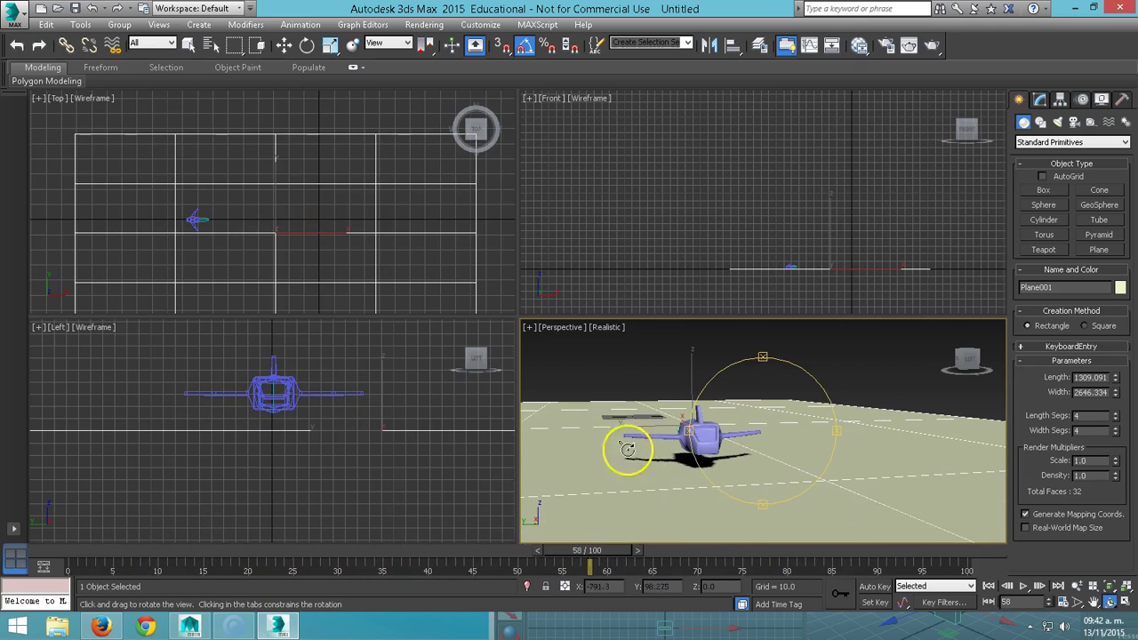
{"action": "mouse_move", "coordinate": [563, 551]}
{"action": "left_mouse_down"}
{"action": "mouse_move", "coordinate": [640, 536]}
{"action": "mouse_move", "coordinate": [673, 515]}
{"action": "mouse_move", "coordinate": [688, 483]}
{"action": "mouse_move", "coordinate": [662, 471]}
{"action": "left_mouse_up"}
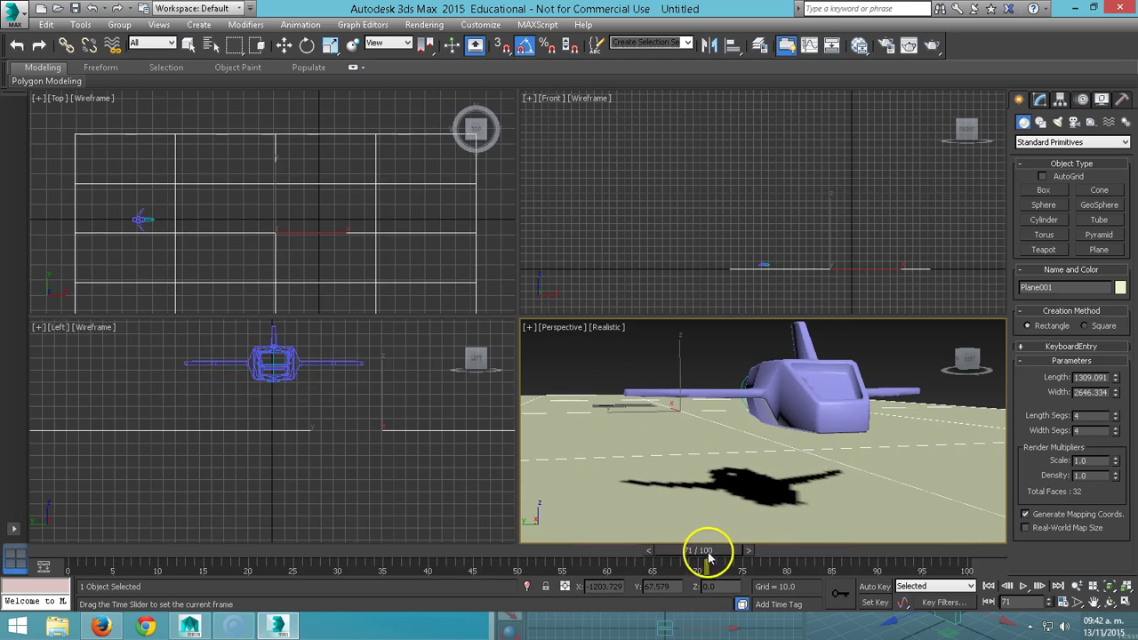
{"action": "left_click_drag", "start_coordinate": [734, 523], "coordinate": [752, 504]}
{"action": "mouse_move", "coordinate": [697, 551]}
{"action": "left_mouse_down"}
{"action": "mouse_move", "coordinate": [825, 542]}
{"action": "mouse_move", "coordinate": [13, 539]}
{"action": "mouse_move", "coordinate": [807, 592]}
{"action": "mouse_move", "coordinate": [89, 550]}
{"action": "left_mouse_up"}
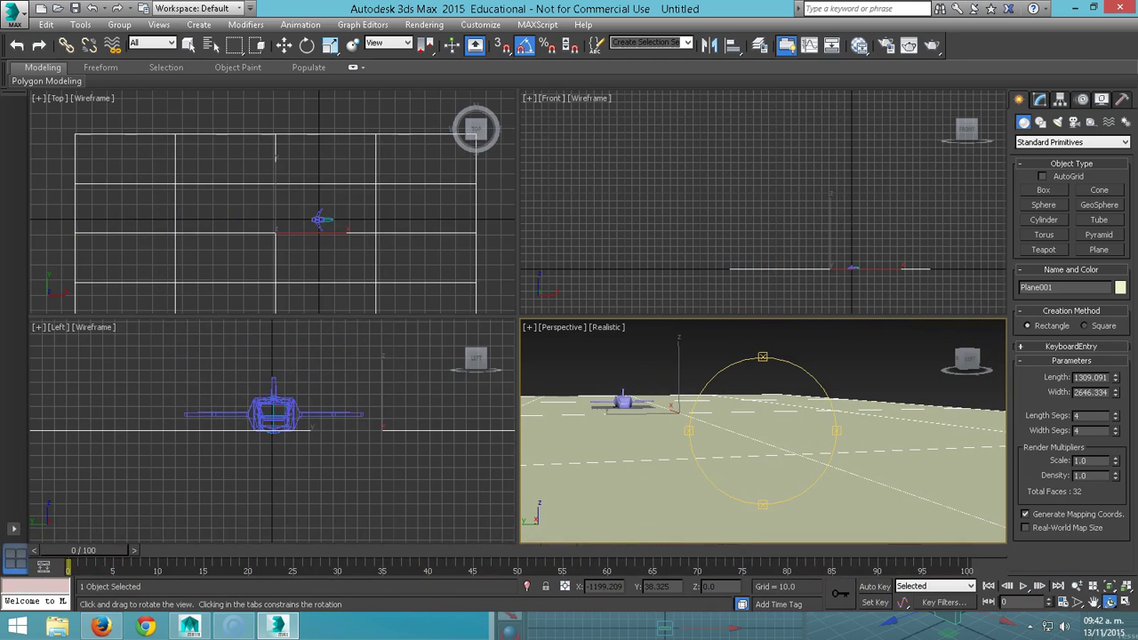
{"action": "left_click_drag", "start_coordinate": [644, 399], "coordinate": [642, 403]}
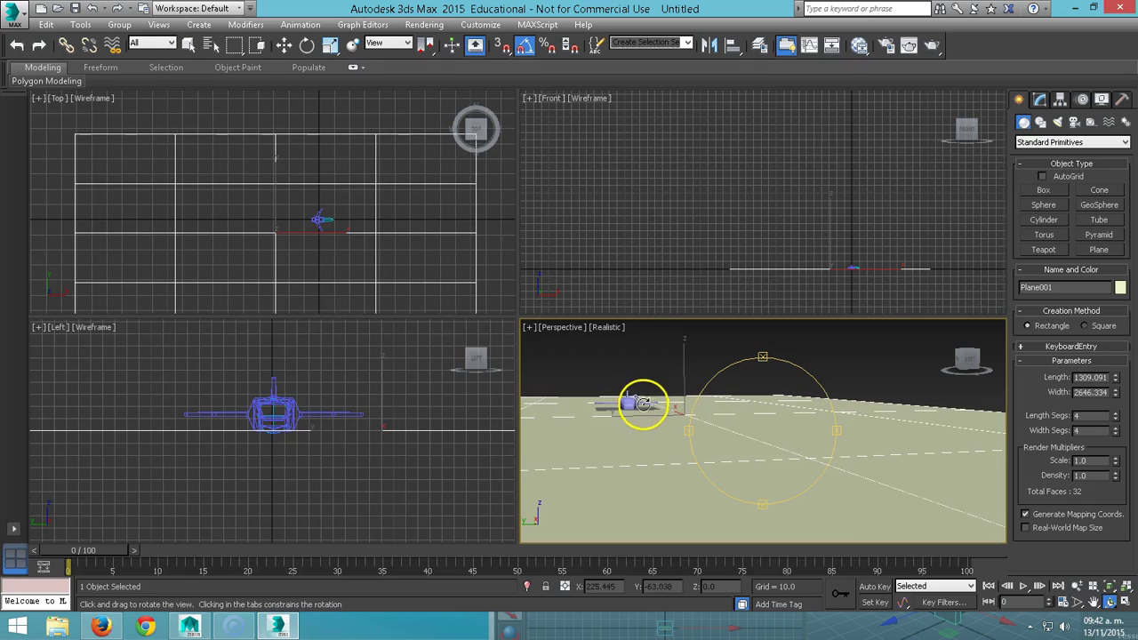
Step: Place a standard Skylight, Sky001, in the scene near the ship
{"action": "left_click", "coordinate": [1066, 125]}
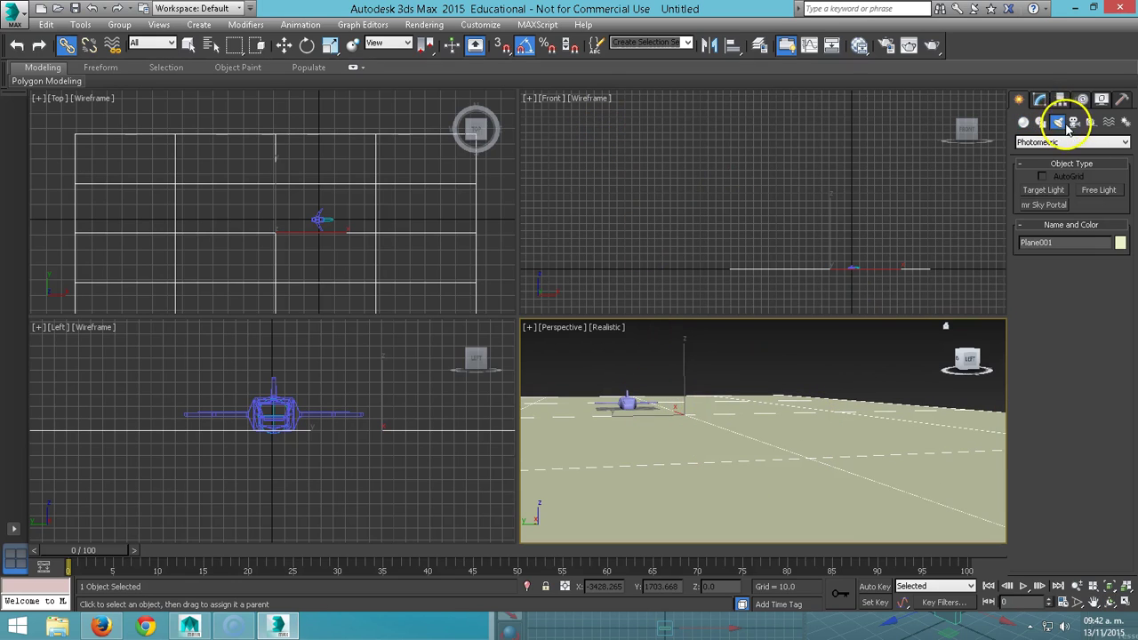
{"action": "left_click", "coordinate": [1060, 145]}
{"action": "left_click", "coordinate": [1047, 160]}
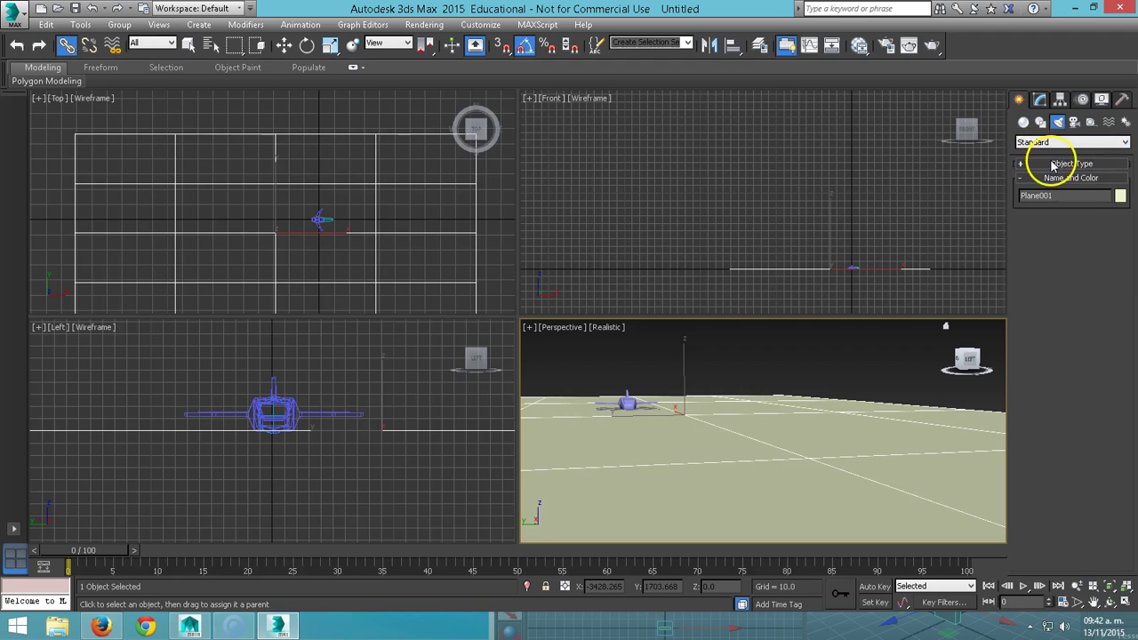
{"action": "left_click", "coordinate": [1053, 166]}
{"action": "left_click", "coordinate": [1098, 220]}
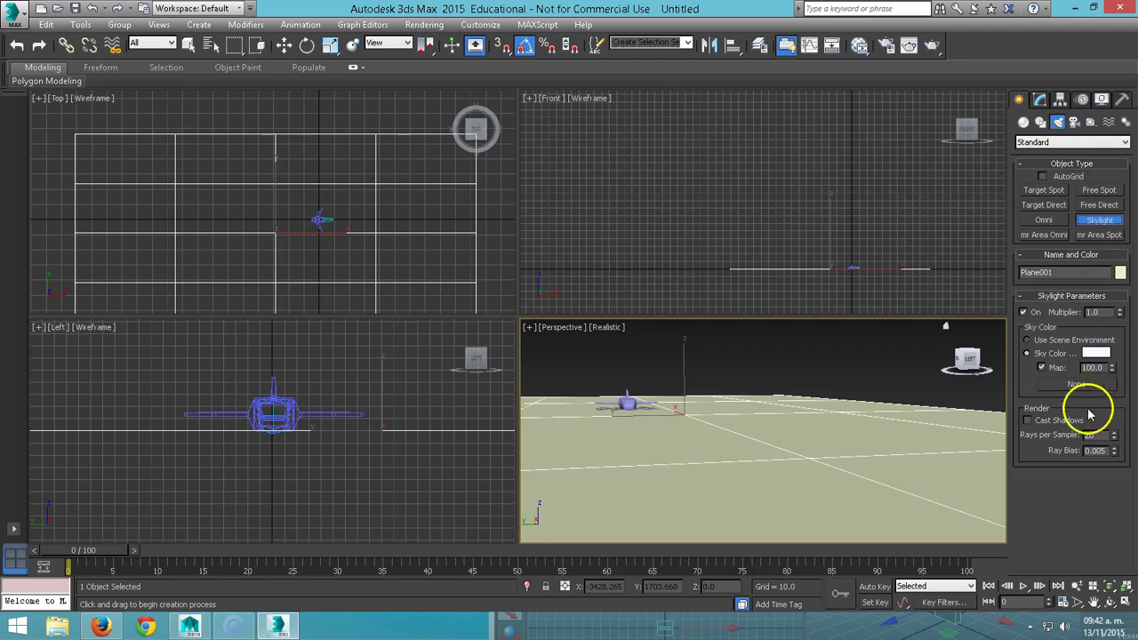
{"action": "left_click", "coordinate": [864, 408]}
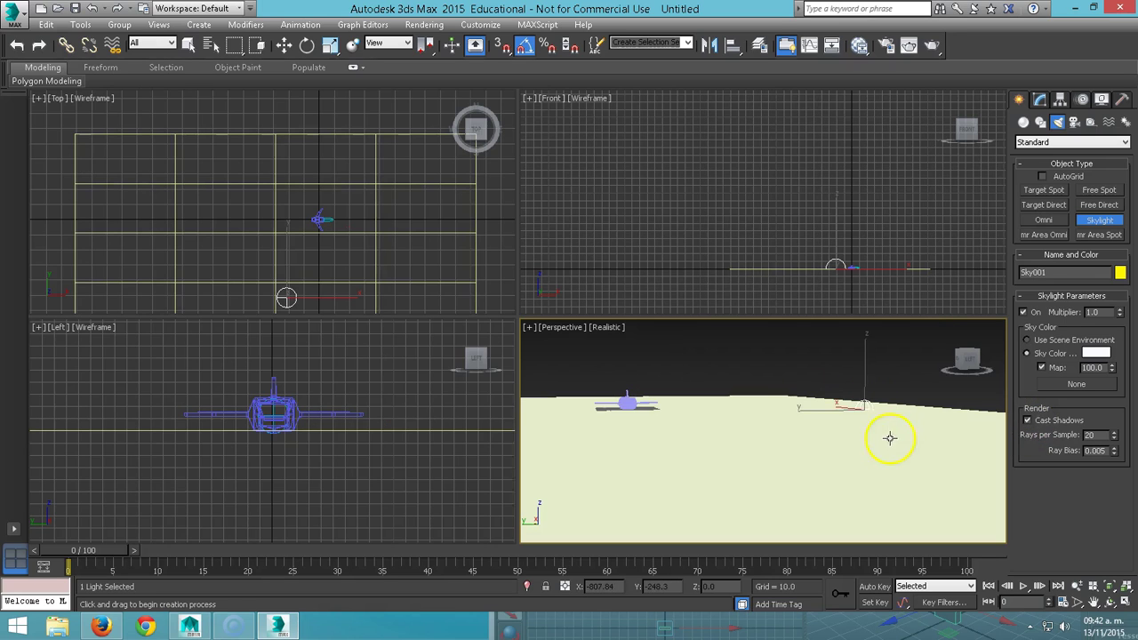
{"action": "right_click", "coordinate": [889, 437]}
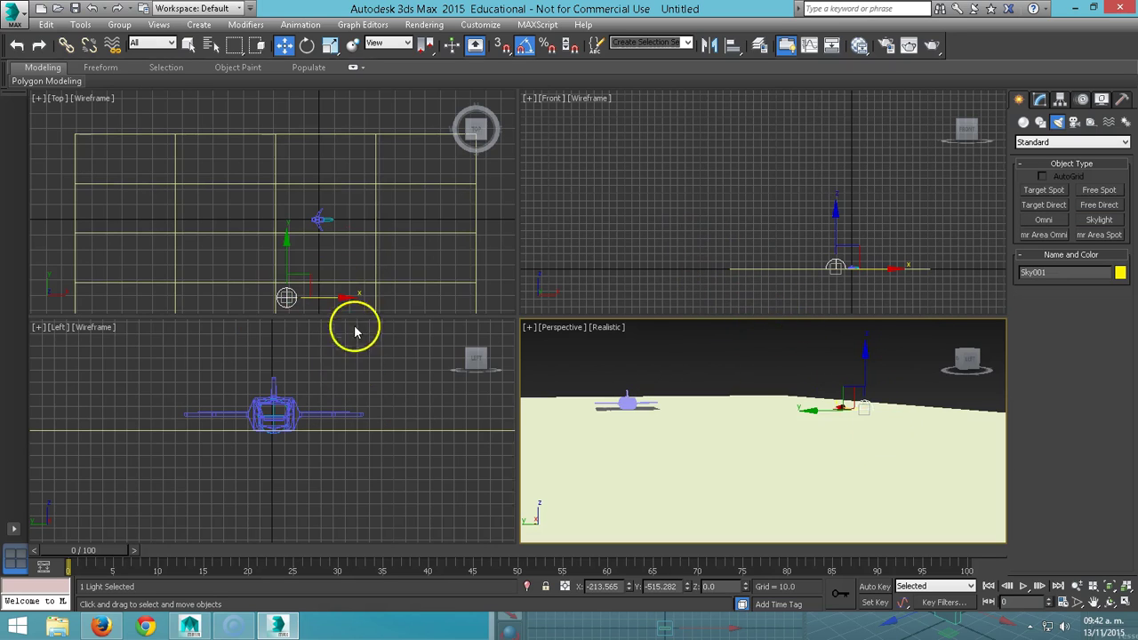
Step: Zoom and pan the Front view to frame the spaceship and its exhaust
{"action": "scroll", "coordinate": [330, 211], "scroll_direction": "up", "scroll_amount": 2}
{"action": "scroll", "coordinate": [853, 282], "scroll_direction": "up", "scroll_amount": 2}
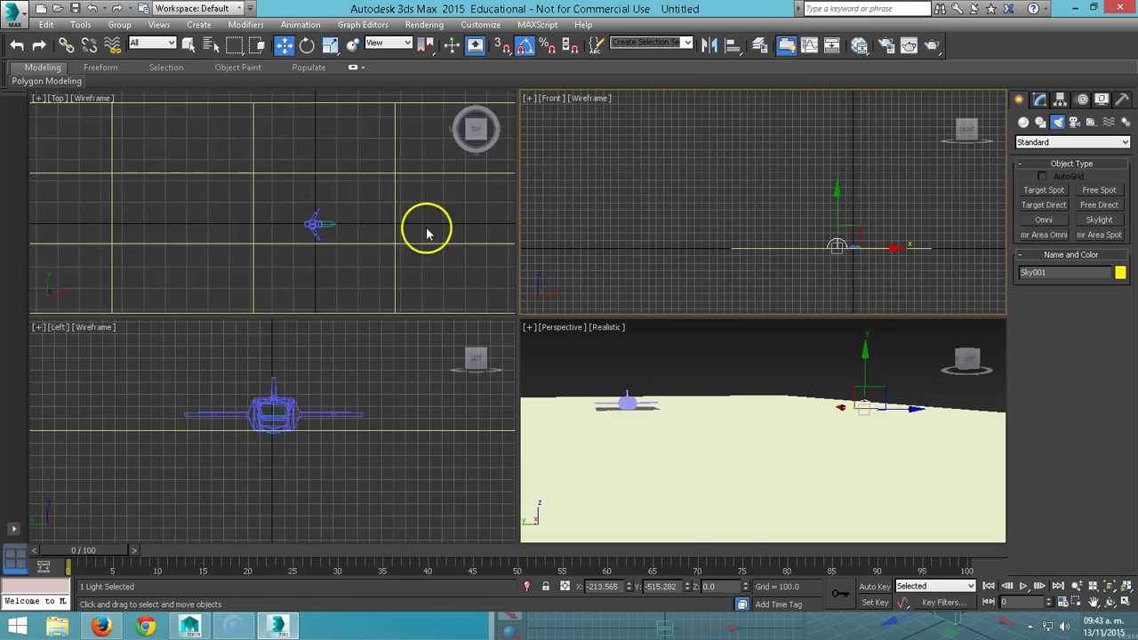
{"action": "scroll", "coordinate": [325, 223], "scroll_direction": "up", "scroll_amount": 1}
{"action": "mouse_move", "coordinate": [738, 231]}
{"action": "middle_mouse_down"}
{"action": "mouse_move", "coordinate": [699, 178]}
{"action": "mouse_move", "coordinate": [578, 132]}
{"action": "middle_mouse_up"}
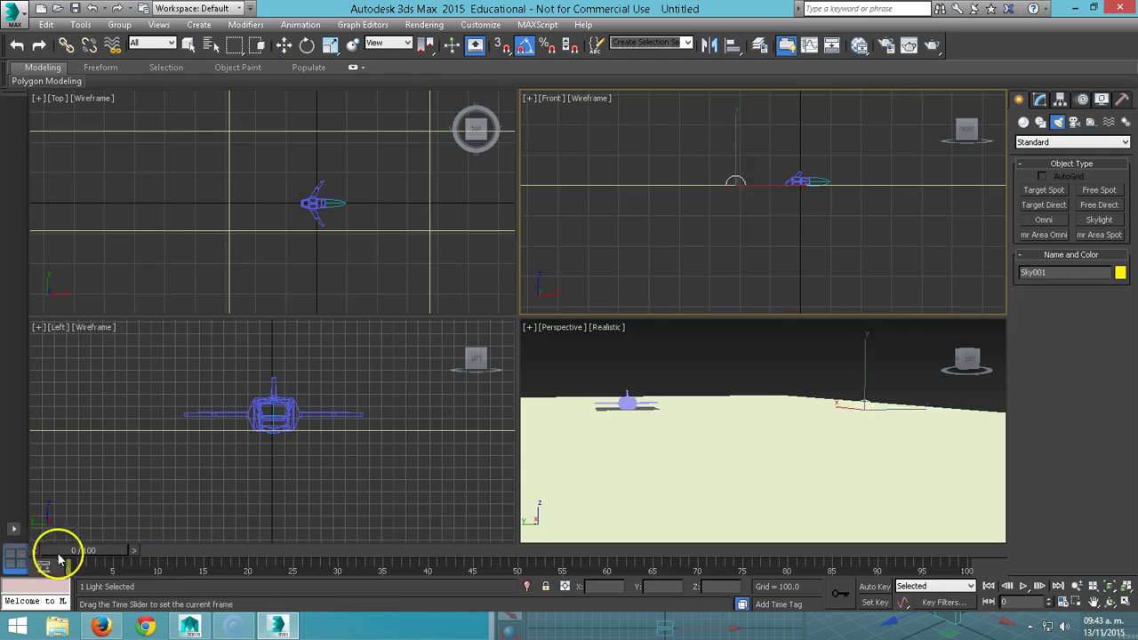
{"action": "scroll", "coordinate": [800, 180], "scroll_direction": "up", "scroll_amount": 2}
{"action": "scroll", "coordinate": [813, 165], "scroll_direction": "up", "scroll_amount": 1}
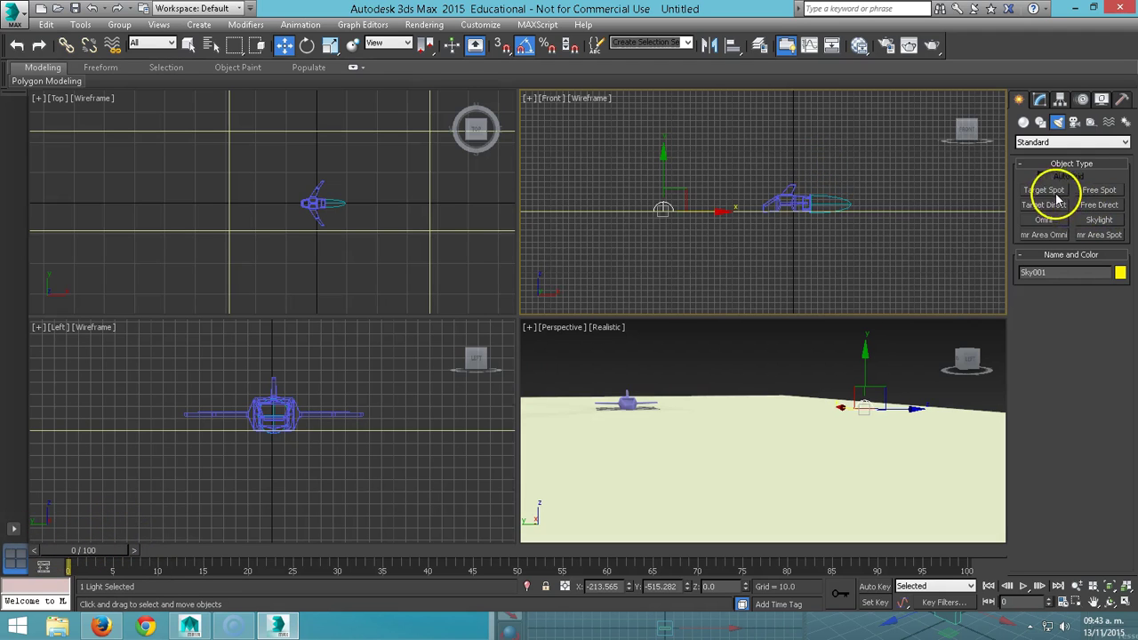
Step: Create a Target Spot light, Spot001, at the spaceship in the Front view
{"action": "left_click", "coordinate": [1054, 194]}
{"action": "scroll", "coordinate": [924, 196], "scroll_direction": "up", "scroll_amount": 2}
{"action": "middle_click_drag", "start_coordinate": [909, 196], "coordinate": [1008, 184]}
{"action": "middle_click_drag", "start_coordinate": [926, 197], "coordinate": [954, 197]}
{"action": "left_click_drag", "start_coordinate": [757, 201], "coordinate": [658, 214]}
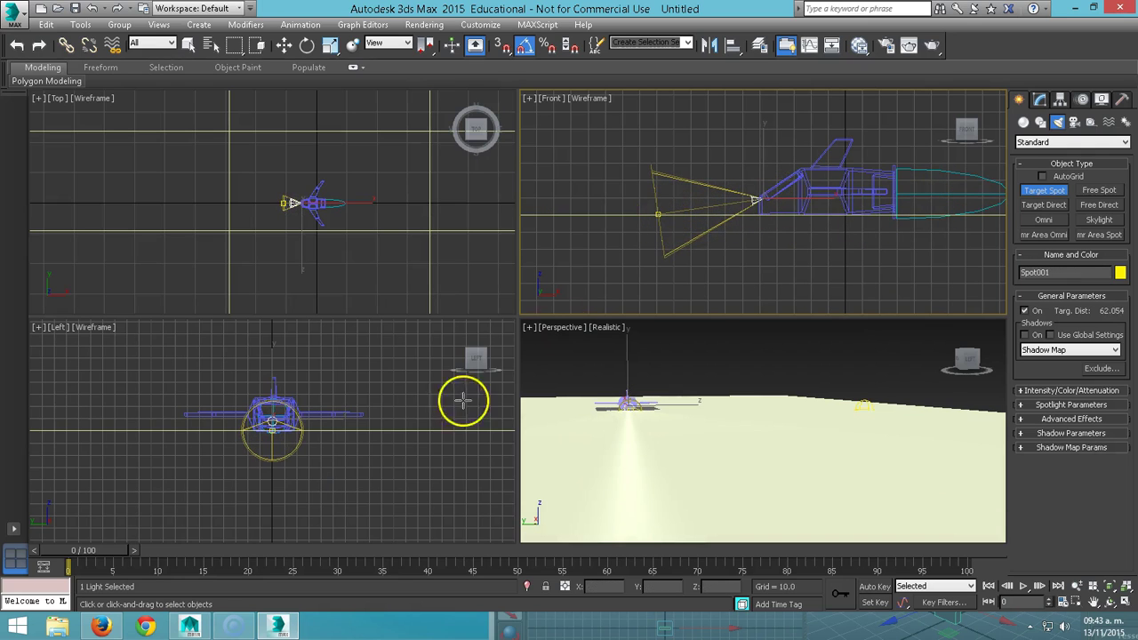
{"action": "right_click", "coordinate": [265, 213]}
Step: Move the spotlight and its target together onto the ship's centre
{"action": "scroll", "coordinate": [292, 424], "scroll_direction": "up", "scroll_amount": 3}
{"action": "scroll", "coordinate": [293, 424], "scroll_direction": "up", "scroll_amount": 2}
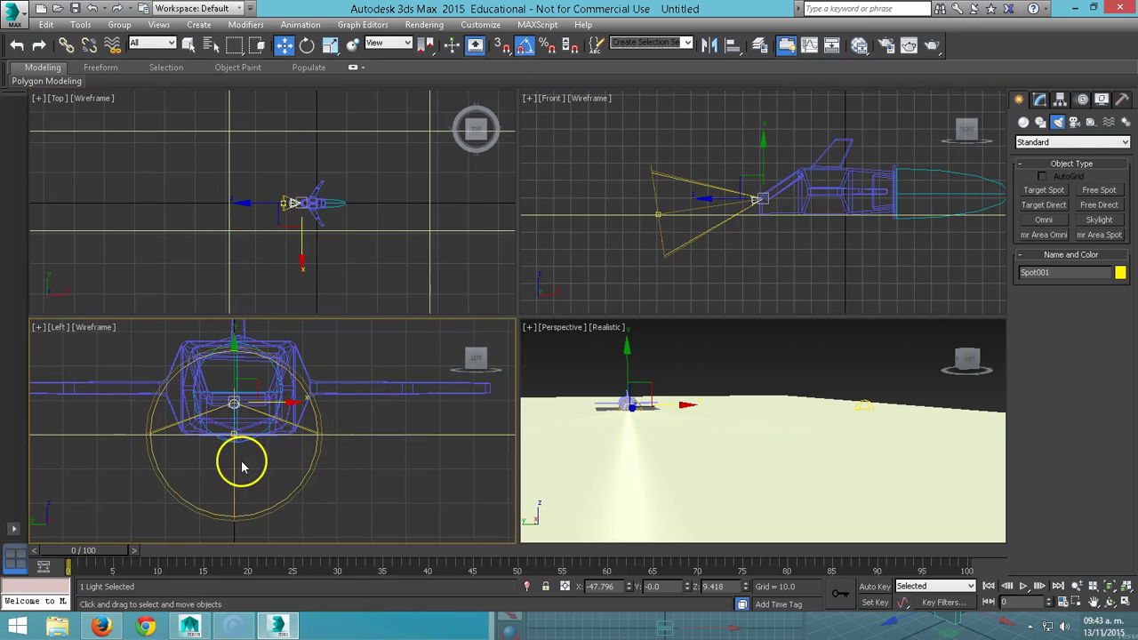
{"action": "left_click", "coordinate": [658, 213]}
{"action": "right_click", "coordinate": [260, 399]}
{"action": "mouse_move", "coordinate": [432, 427]}
{"action": "left_mouse_down"}
{"action": "mouse_move", "coordinate": [394, 422]}
{"action": "mouse_move", "coordinate": [402, 424]}
{"action": "left_mouse_up"}
{"action": "scroll", "coordinate": [328, 224], "scroll_direction": "up", "scroll_amount": 4}
{"action": "mouse_move", "coordinate": [330, 198]}
{"action": "middle_mouse_down"}
{"action": "mouse_move", "coordinate": [411, 275]}
{"action": "mouse_move", "coordinate": [335, 234]}
{"action": "middle_mouse_up"}
{"action": "scroll", "coordinate": [307, 235], "scroll_direction": "down", "scroll_amount": 2}
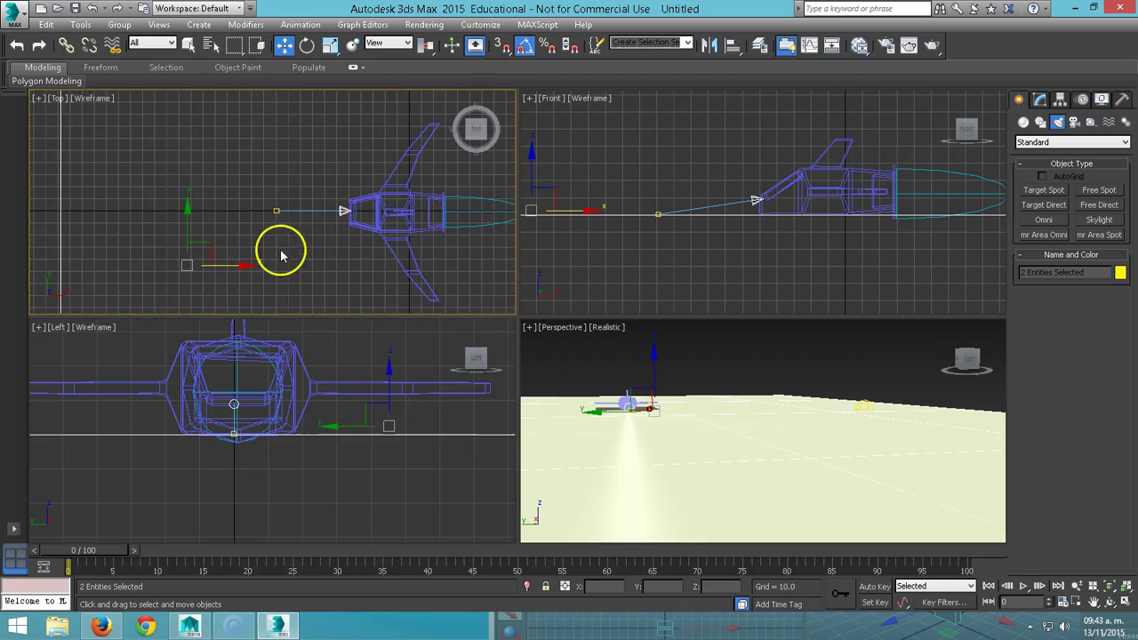
Step: Select only the spotlight with window selection and shift it to one side of the ship
{"action": "left_click", "coordinate": [256, 46]}
{"action": "left_click", "coordinate": [276, 181]}
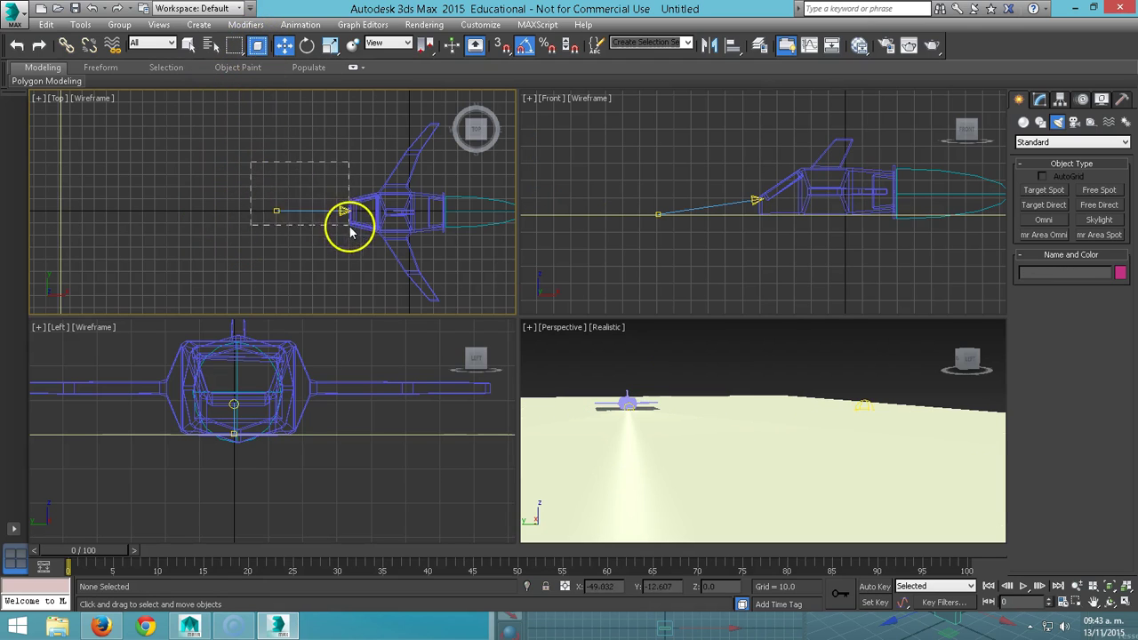
{"action": "left_click_drag", "start_coordinate": [271, 187], "coordinate": [353, 231]}
{"action": "left_click_drag", "start_coordinate": [314, 169], "coordinate": [315, 161]}
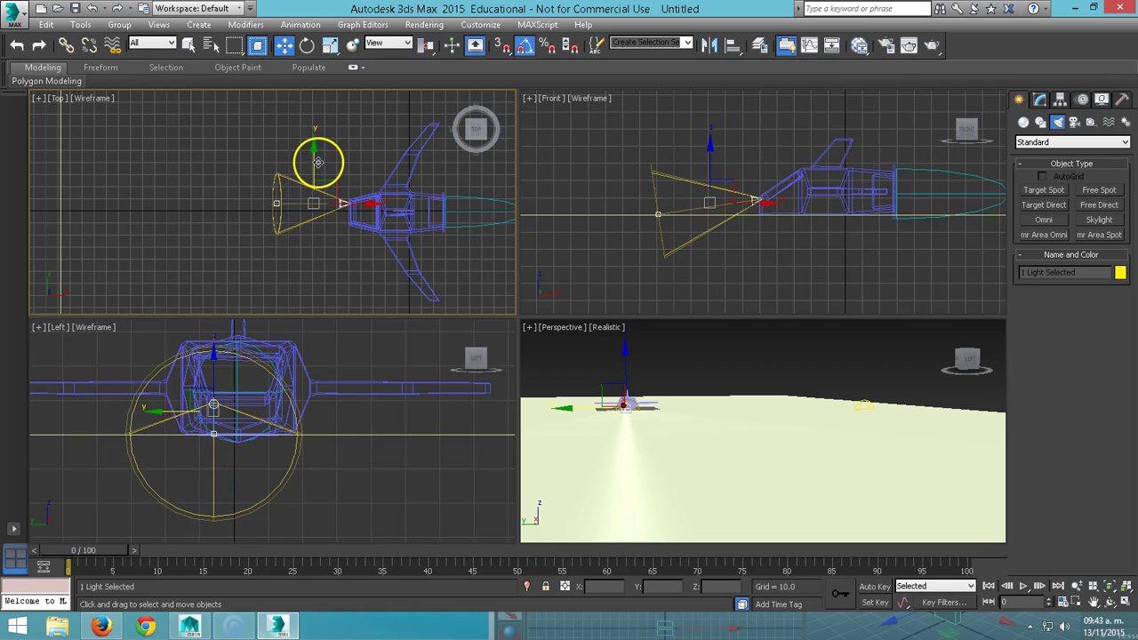
Step: Clone the spotlight as a Copy, Spot002, on the other side of the nose
{"action": "left_click_drag", "start_coordinate": [313, 158], "coordinate": [315, 168]}
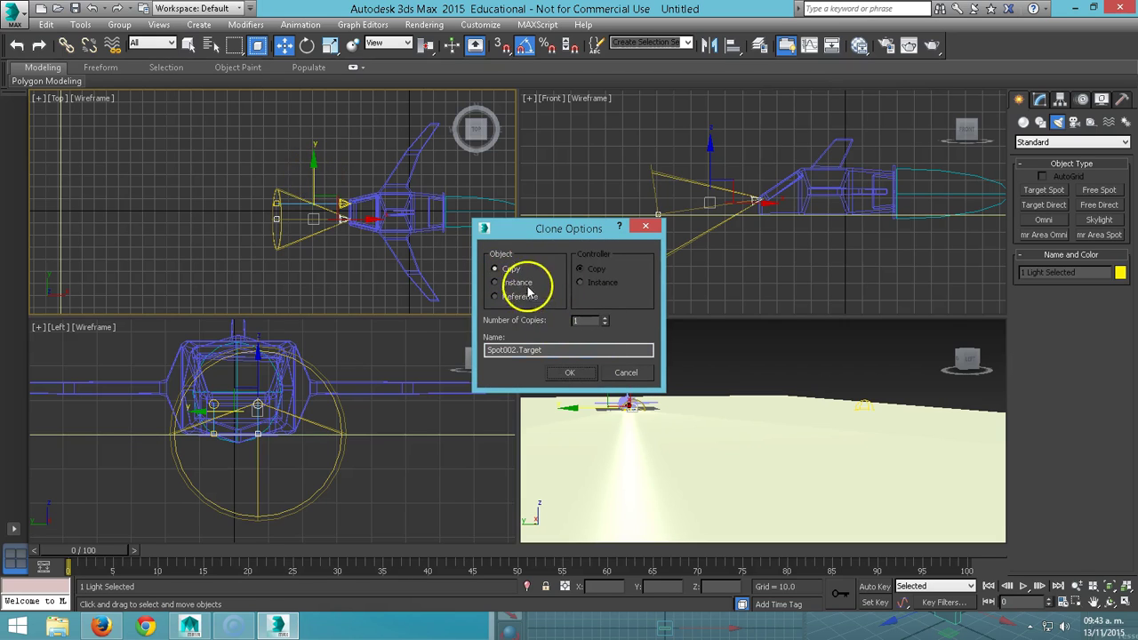
{"action": "left_click", "coordinate": [570, 374]}
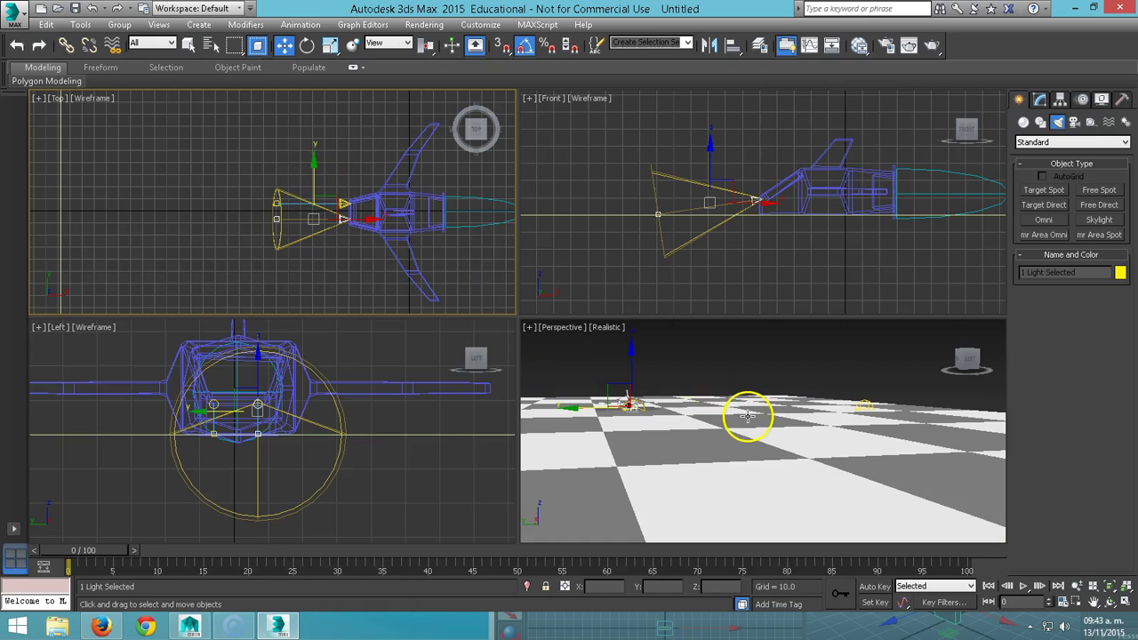
{"action": "middle_click_drag", "start_coordinate": [691, 394], "coordinate": [719, 398]}
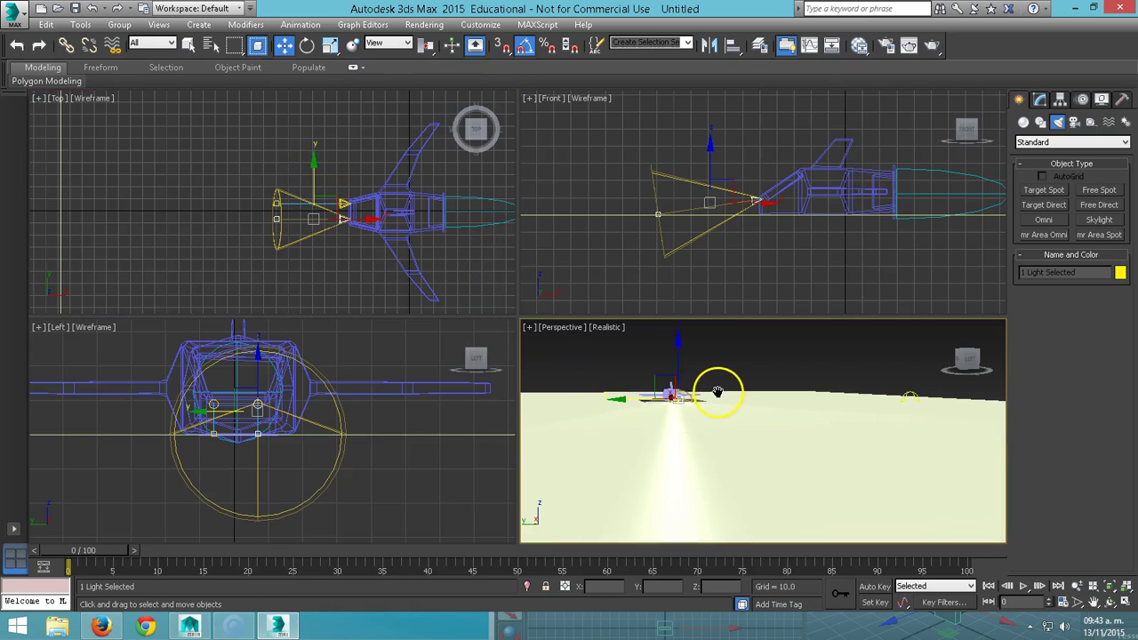
{"action": "left_click", "coordinate": [625, 377]}
{"action": "key", "text": "shift+q"}
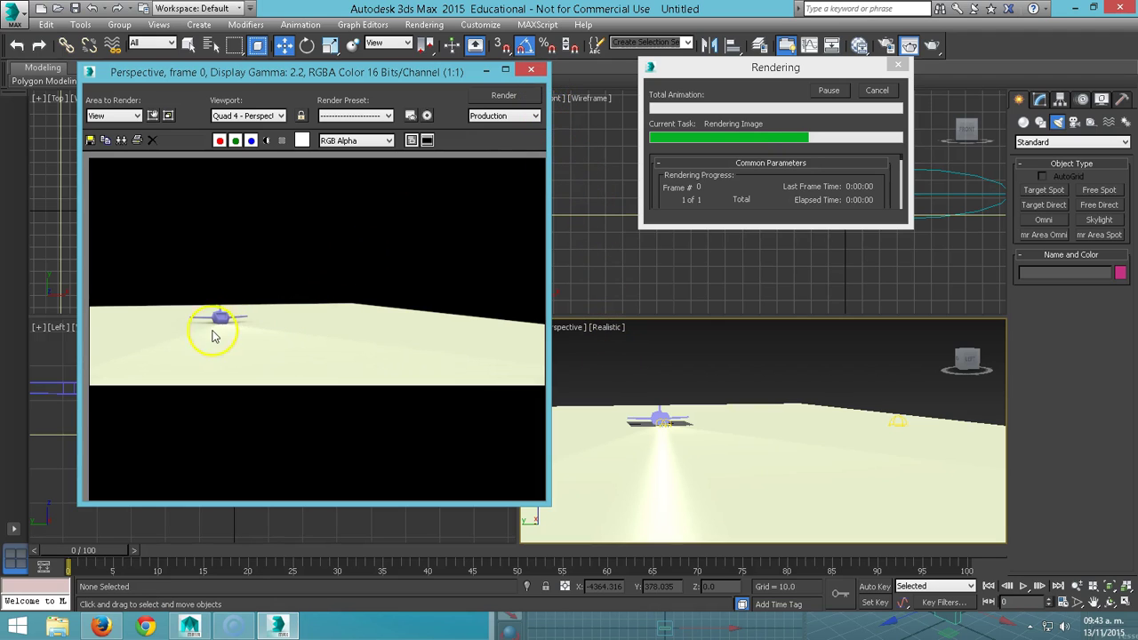
{"action": "left_click", "coordinate": [532, 70]}
{"action": "left_click", "coordinate": [896, 66]}
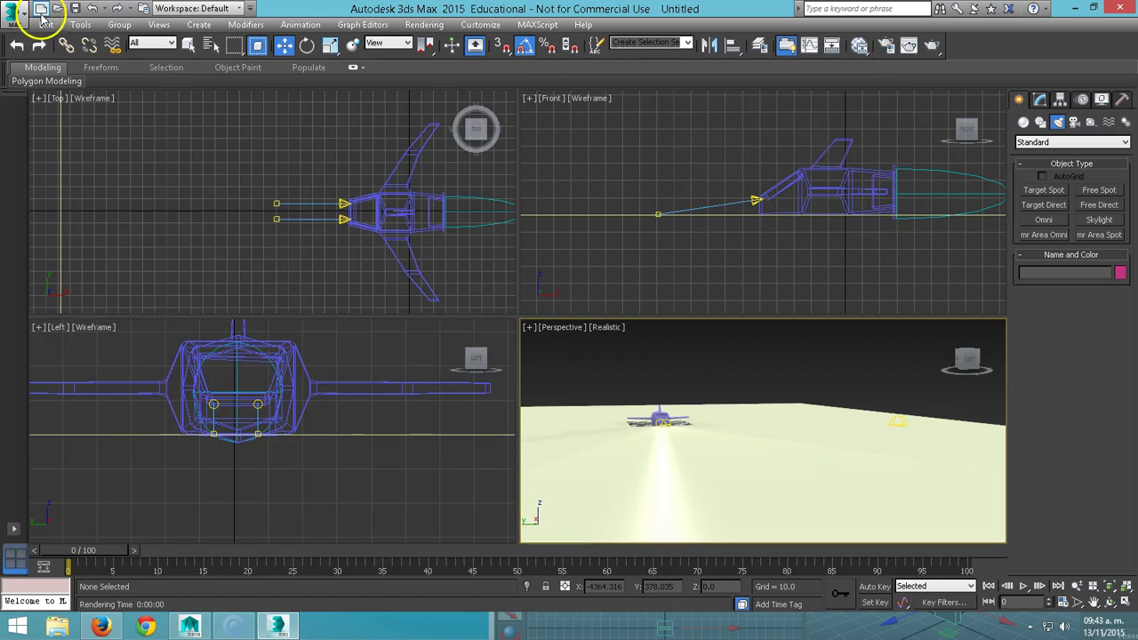
Step: In the Light Lister, set Spot001 and Spot002 multipliers to 0.7 and Sky001 to 0.4
{"action": "left_click", "coordinate": [80, 24]}
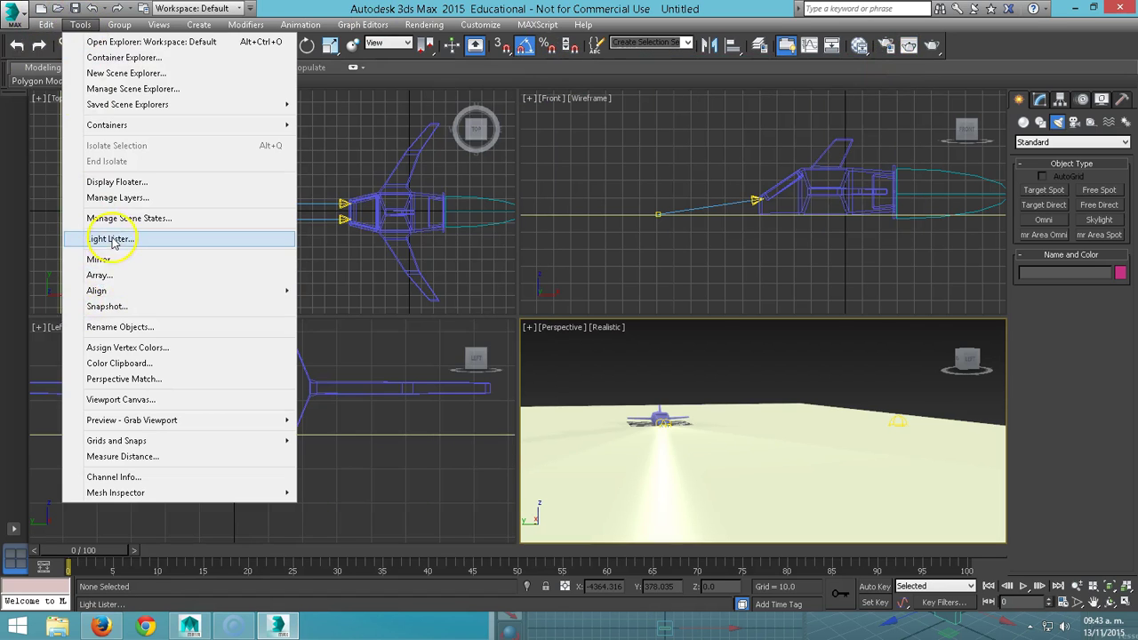
{"action": "left_click", "coordinate": [113, 242]}
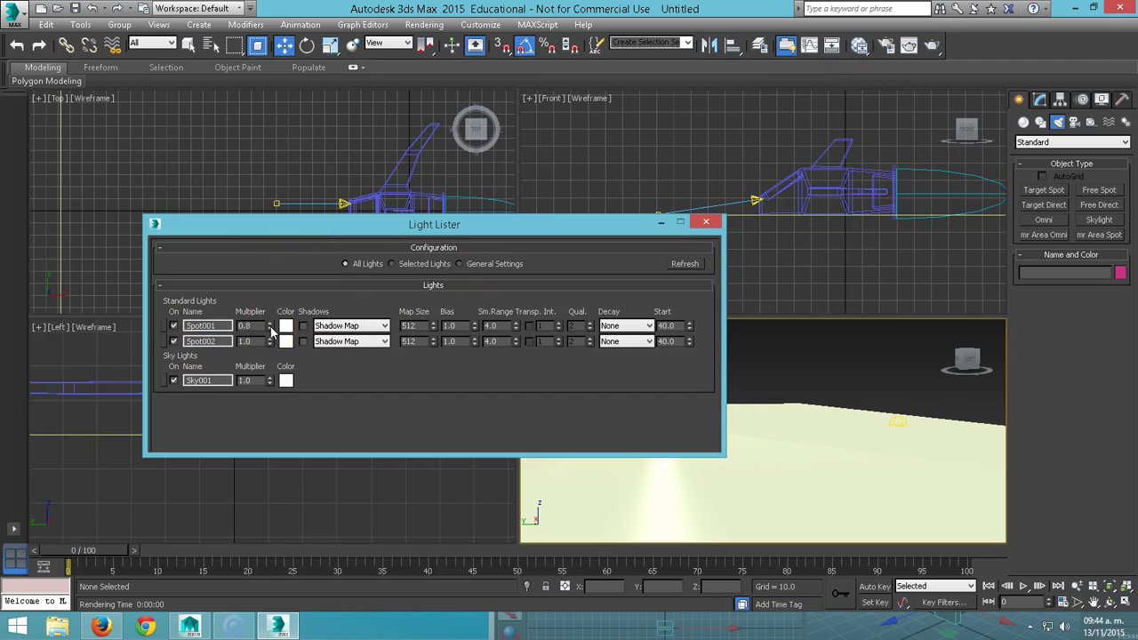
{"action": "left_click", "coordinate": [270, 329]}
{"action": "left_click", "coordinate": [270, 384]}
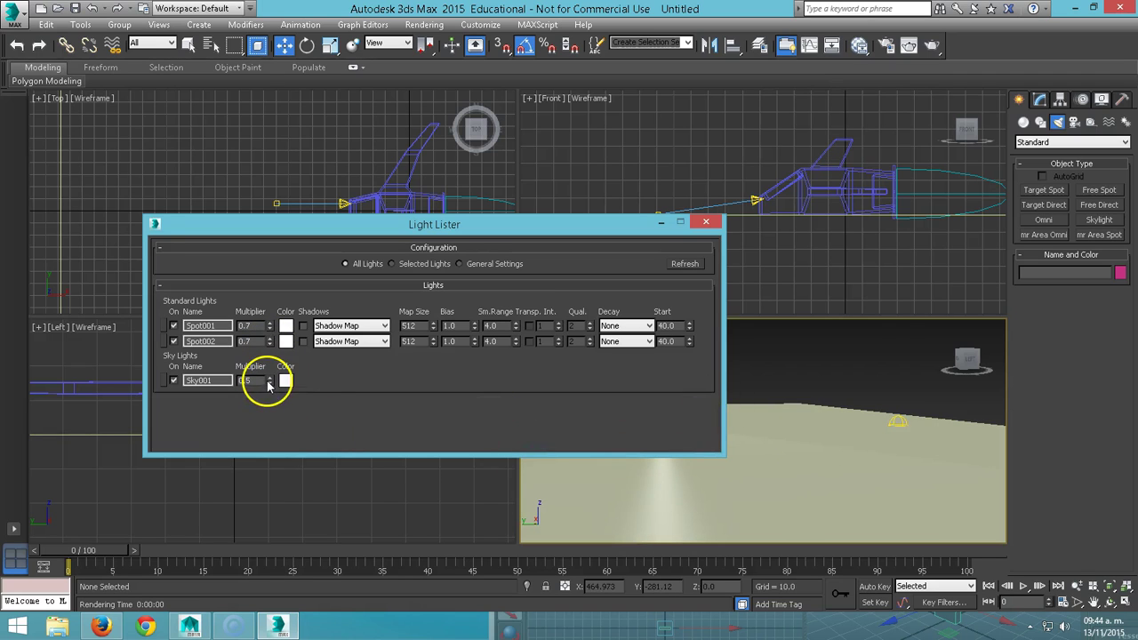
{"action": "left_click", "coordinate": [270, 384]}
{"action": "left_click", "coordinate": [692, 228]}
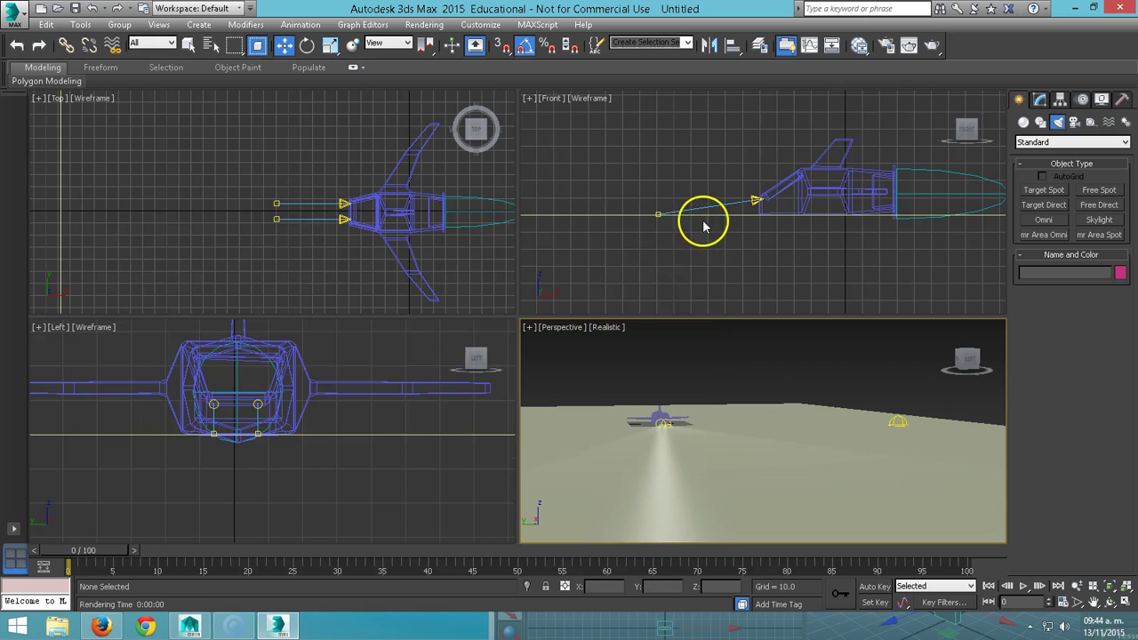
Step: Render the perspective view to check the dimmer lighting, then close the render windows
{"action": "key", "text": "shift+q"}
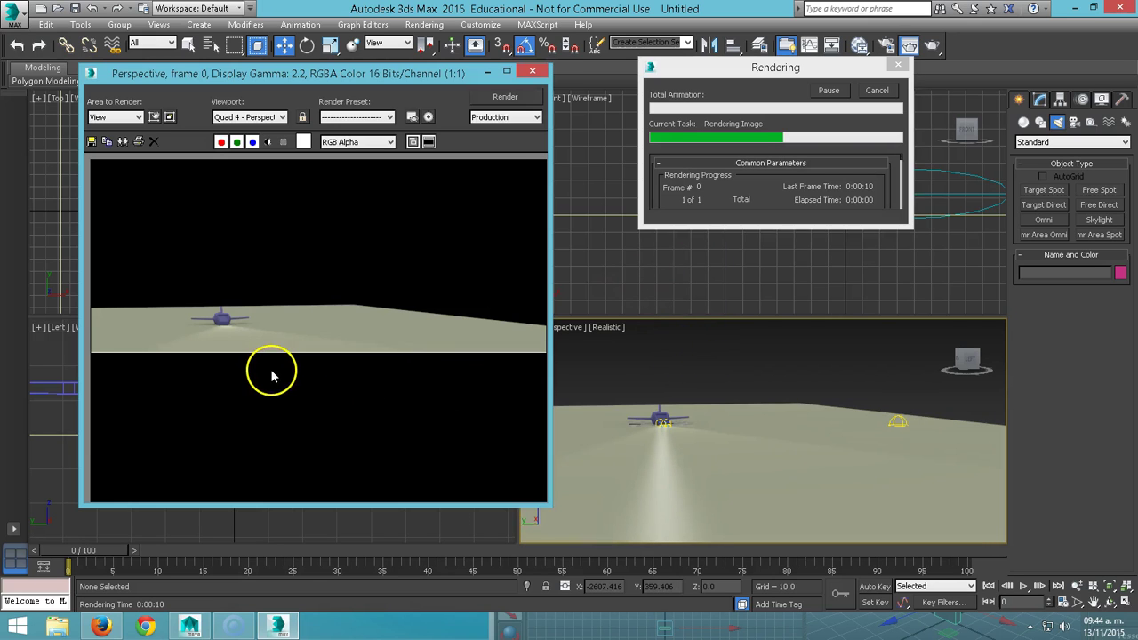
{"action": "left_click", "coordinate": [531, 70]}
{"action": "left_click", "coordinate": [897, 65]}
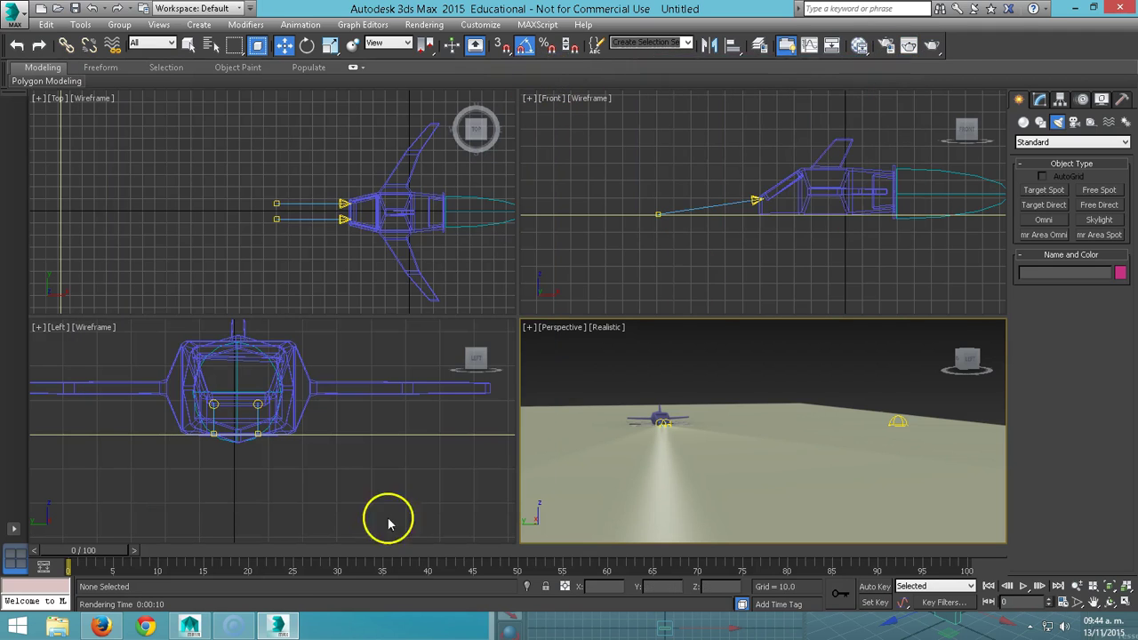
Step: Select Spot001 and Spot002 and link them to the spaceship, then scrub to confirm they follow
{"action": "mouse_move", "coordinate": [89, 551]}
{"action": "left_mouse_down"}
{"action": "mouse_move", "coordinate": [352, 558]}
{"action": "mouse_move", "coordinate": [76, 558]}
{"action": "left_mouse_up"}
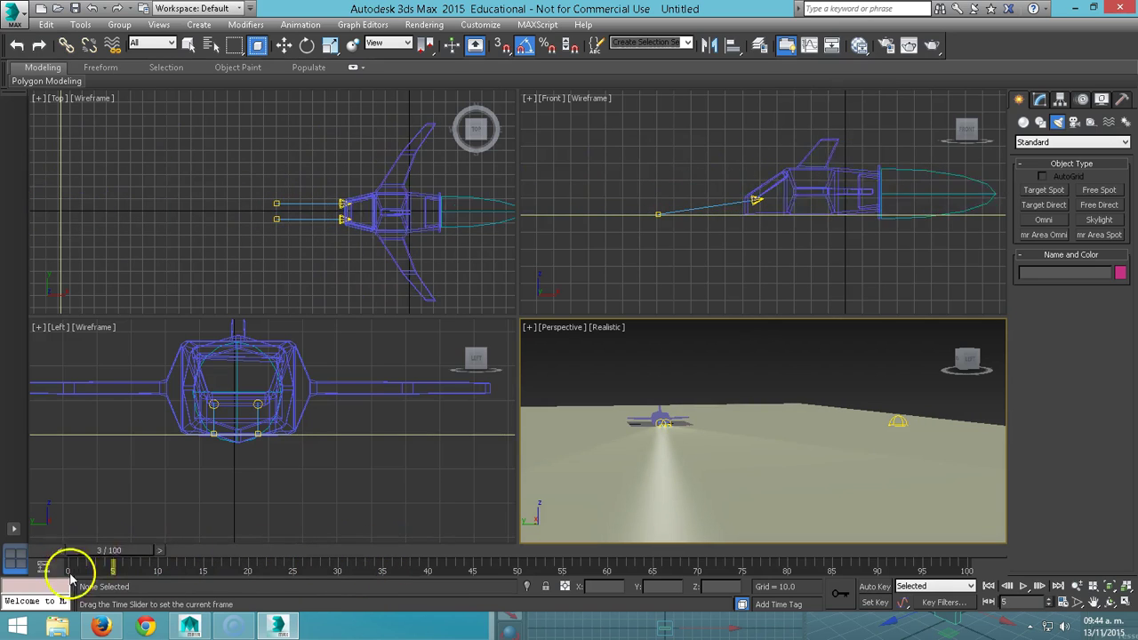
{"action": "key", "text": "w"}
{"action": "left_click", "coordinate": [803, 273]}
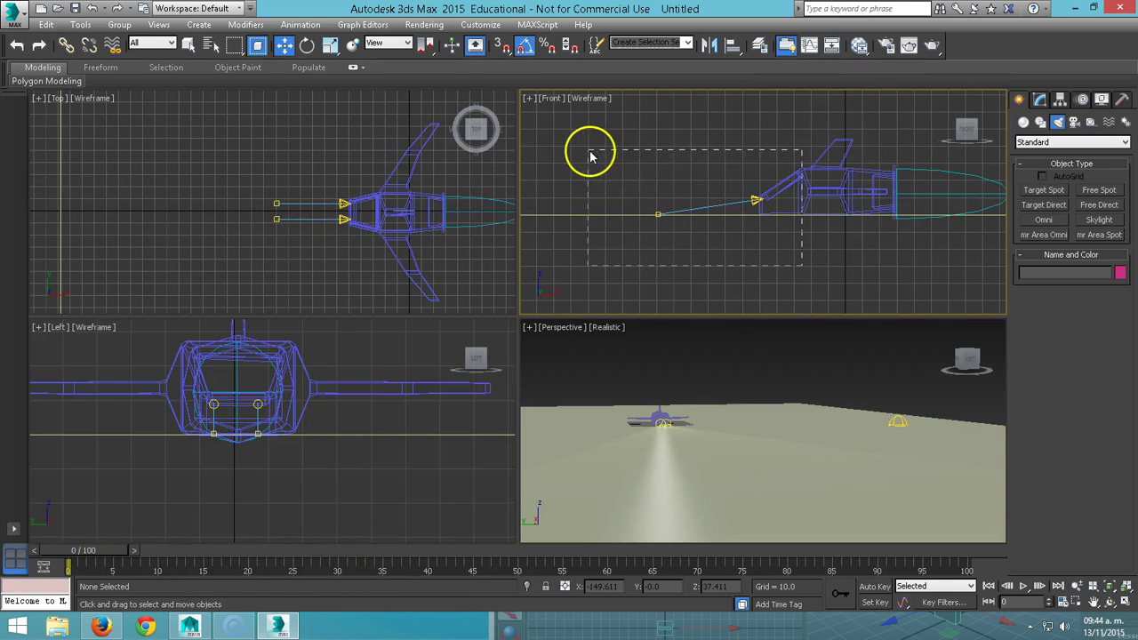
{"action": "left_click_drag", "start_coordinate": [610, 152], "coordinate": [774, 282]}
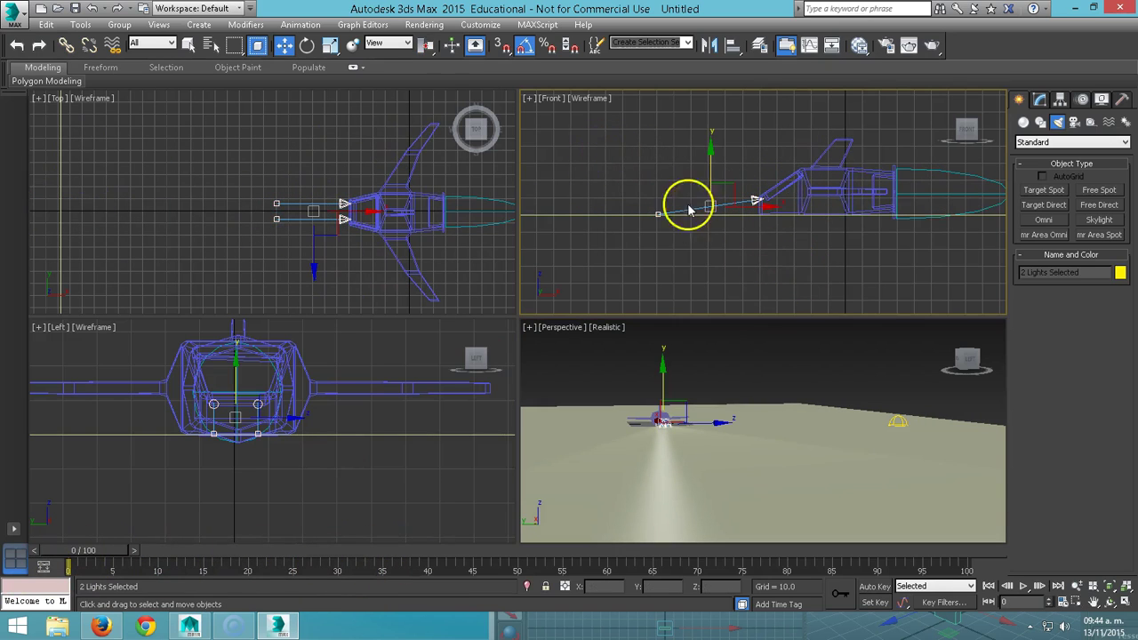
{"action": "left_click", "coordinate": [66, 45]}
{"action": "left_click_drag", "start_coordinate": [754, 196], "coordinate": [796, 179]}
{"action": "mouse_move", "coordinate": [112, 550]}
{"action": "left_mouse_down"}
{"action": "mouse_move", "coordinate": [49, 555]}
{"action": "mouse_move", "coordinate": [716, 551]}
{"action": "mouse_move", "coordinate": [12, 551]}
{"action": "left_mouse_up"}
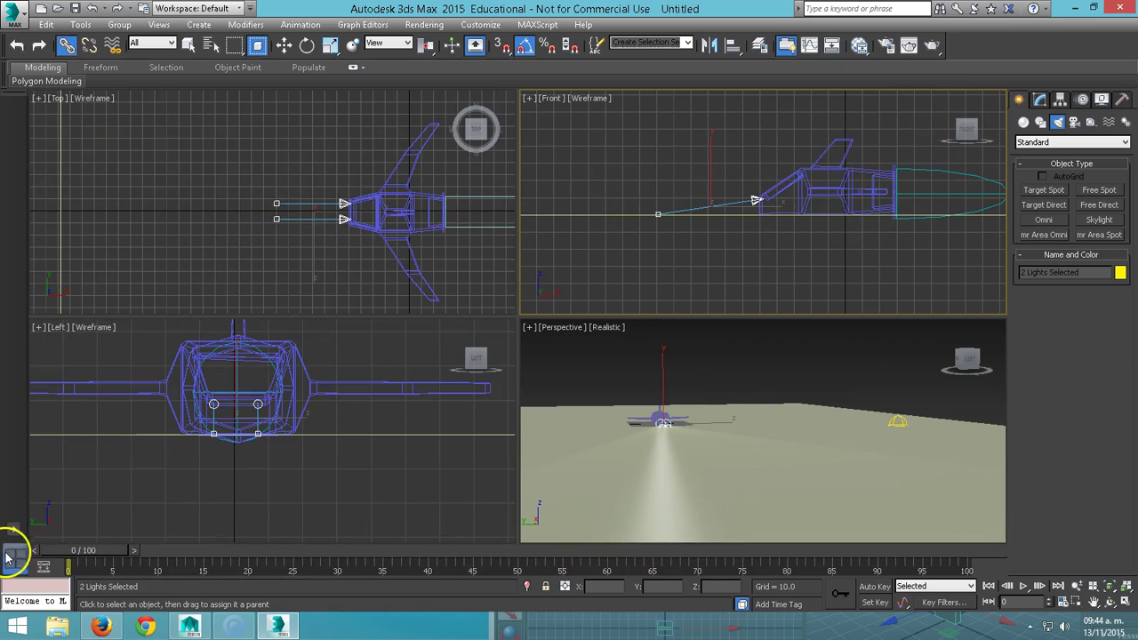
{"action": "mouse_move", "coordinate": [104, 558]}
{"action": "left_mouse_down"}
{"action": "mouse_move", "coordinate": [198, 539]}
{"action": "mouse_move", "coordinate": [465, 534]}
{"action": "mouse_move", "coordinate": [12, 559]}
{"action": "left_mouse_up"}
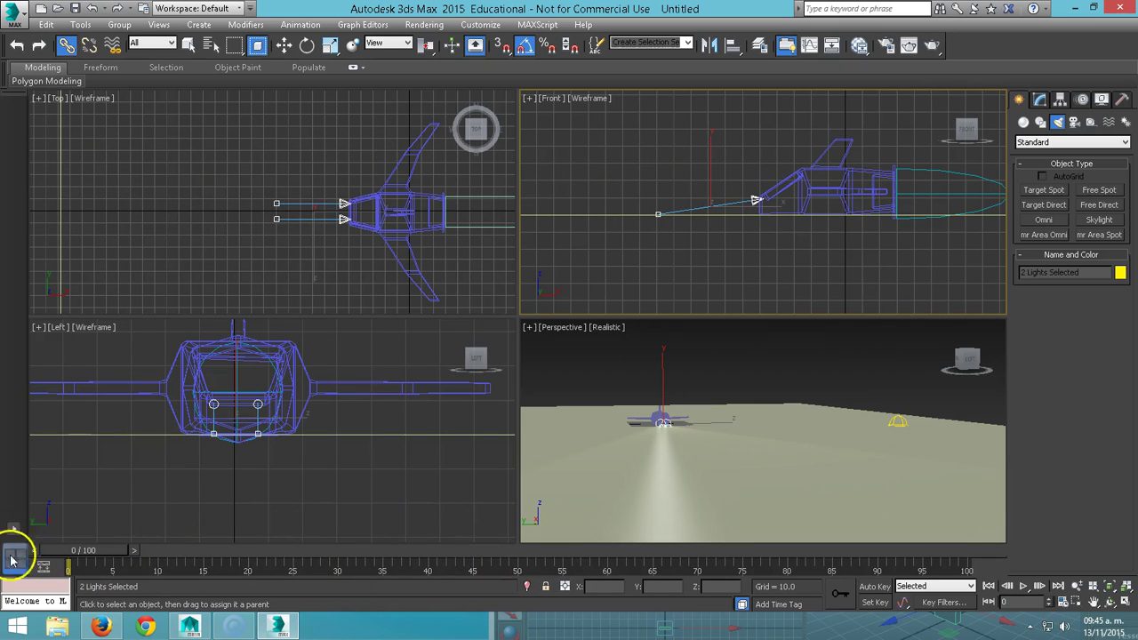